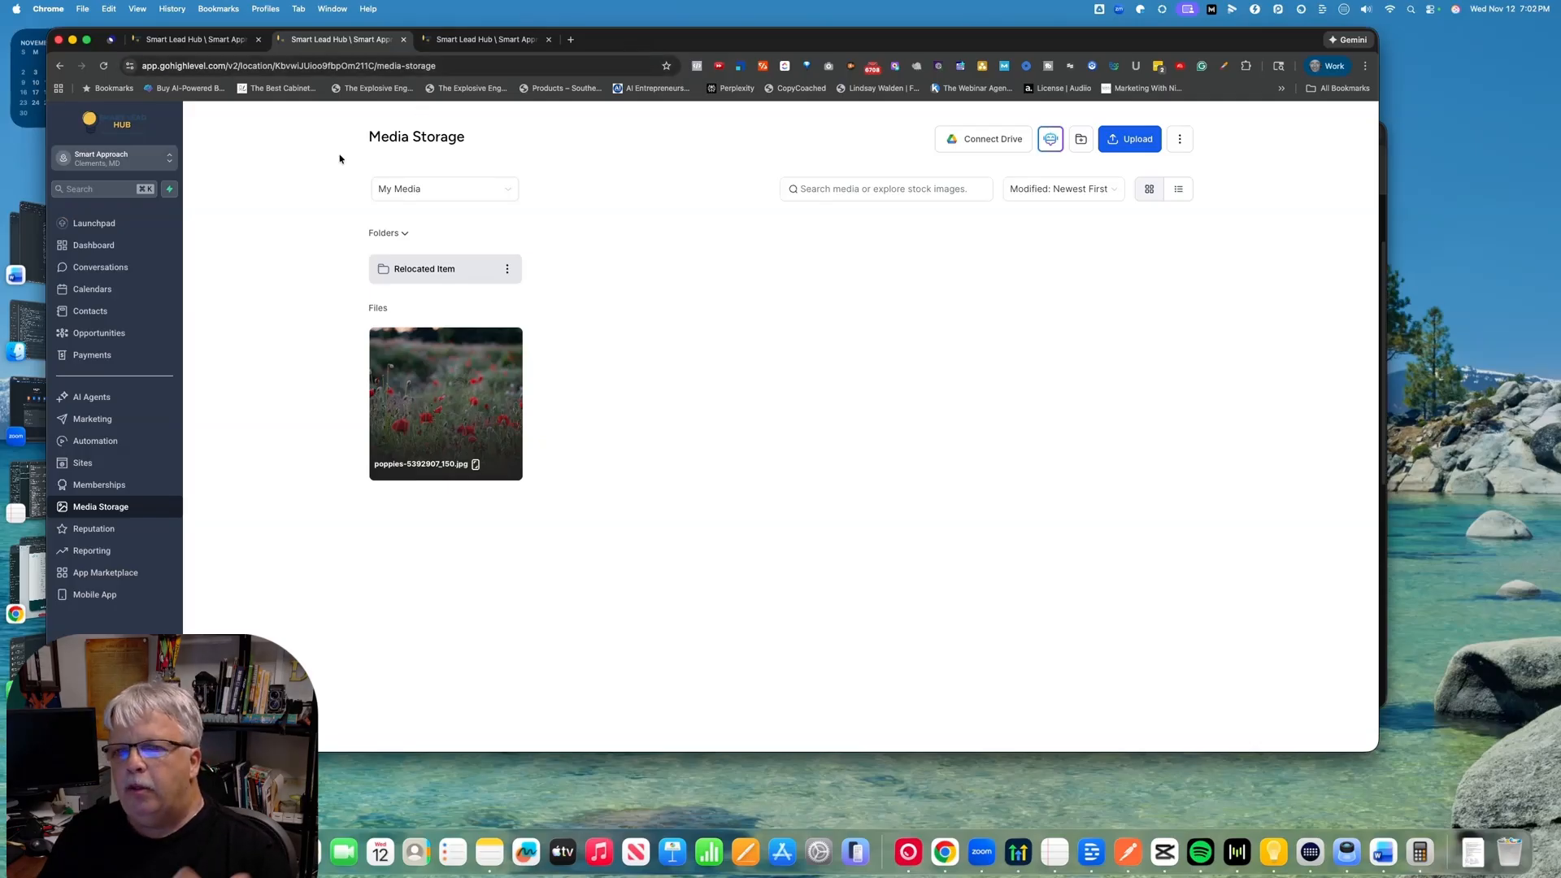
- Select the Flower Shop header image in the Florist email template and open the Campaign Images folder of custom values
click(205, 40)
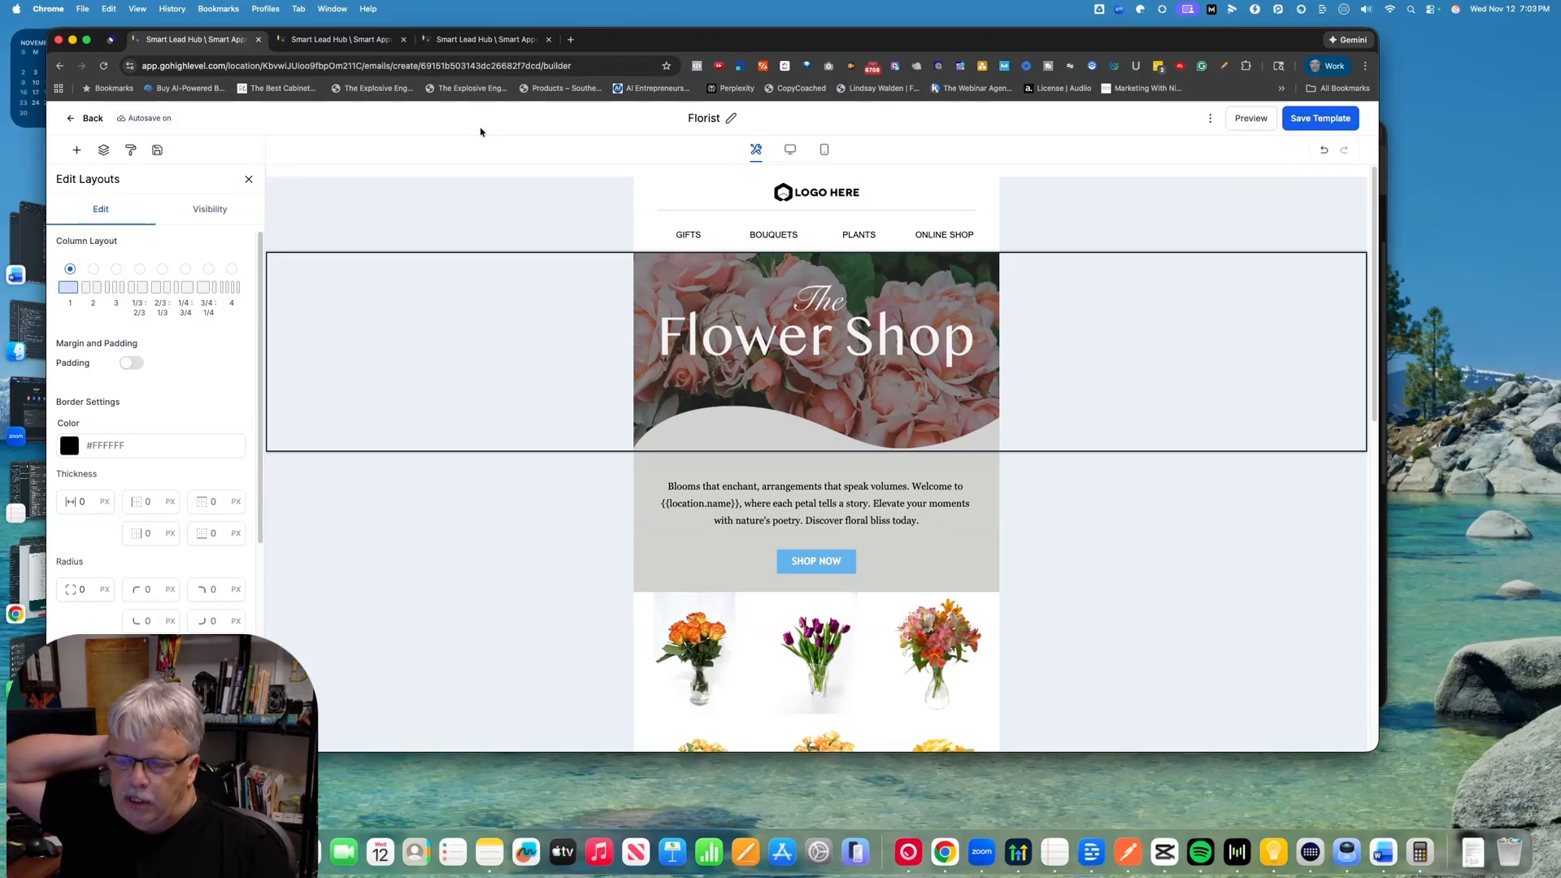
click(841, 333)
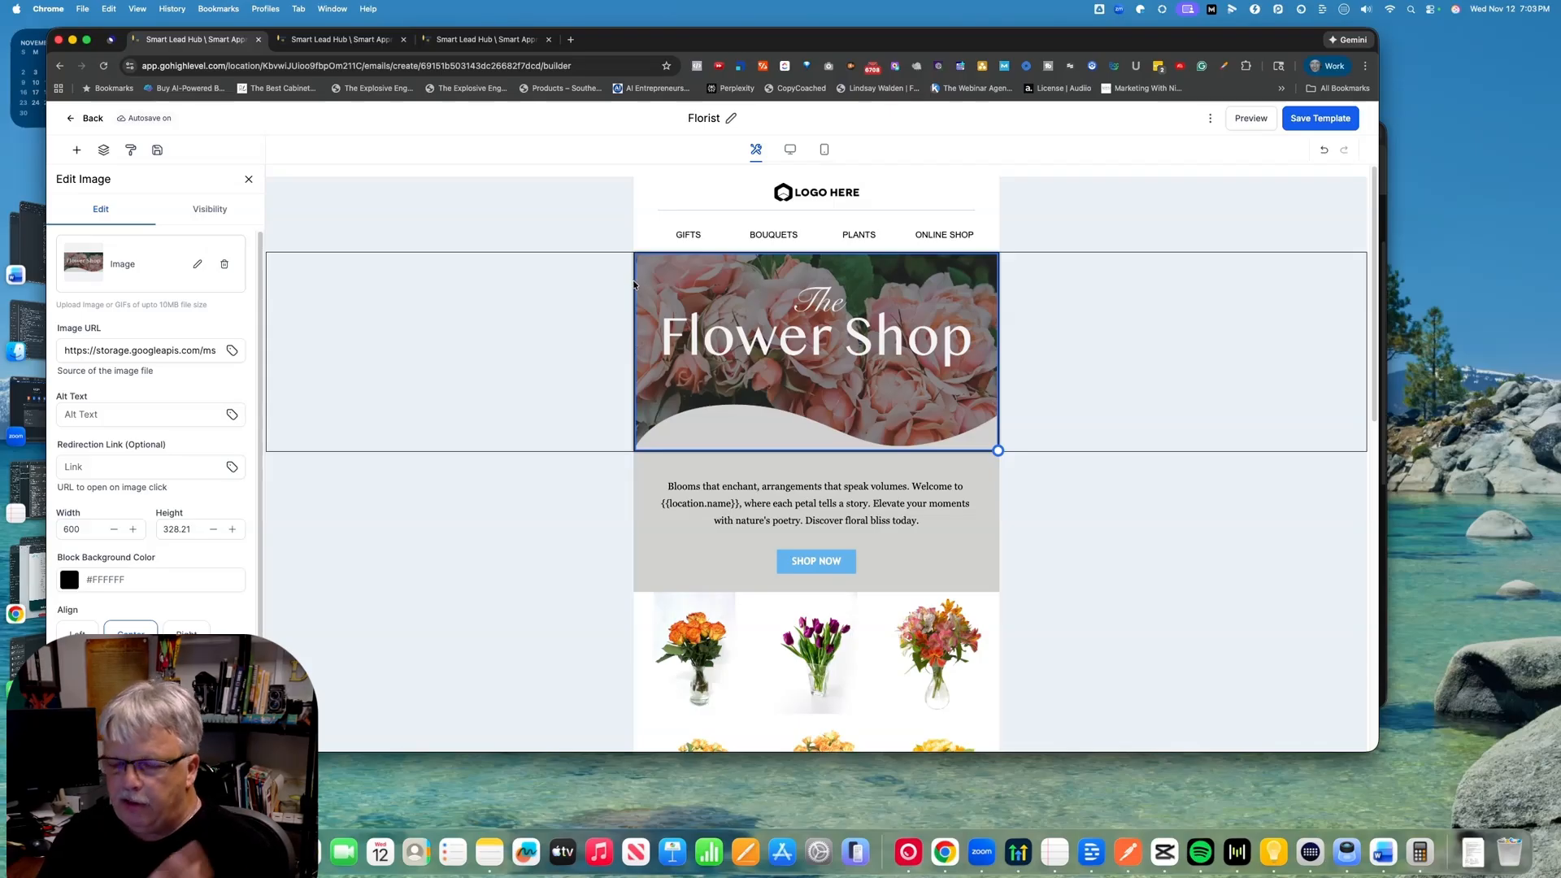
click(469, 40)
click(271, 197)
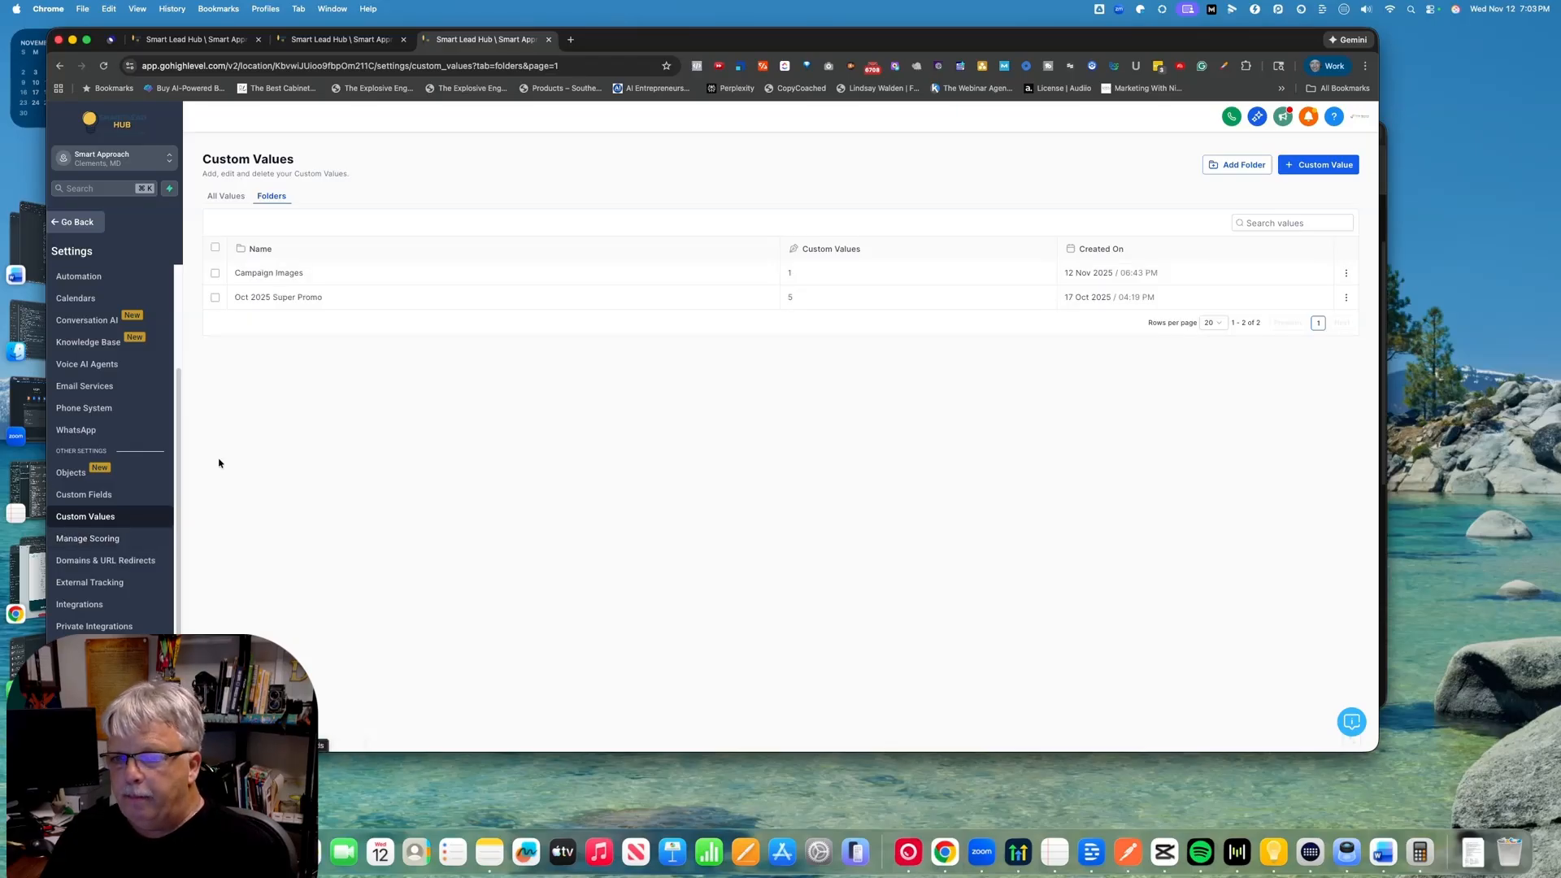
click(263, 275)
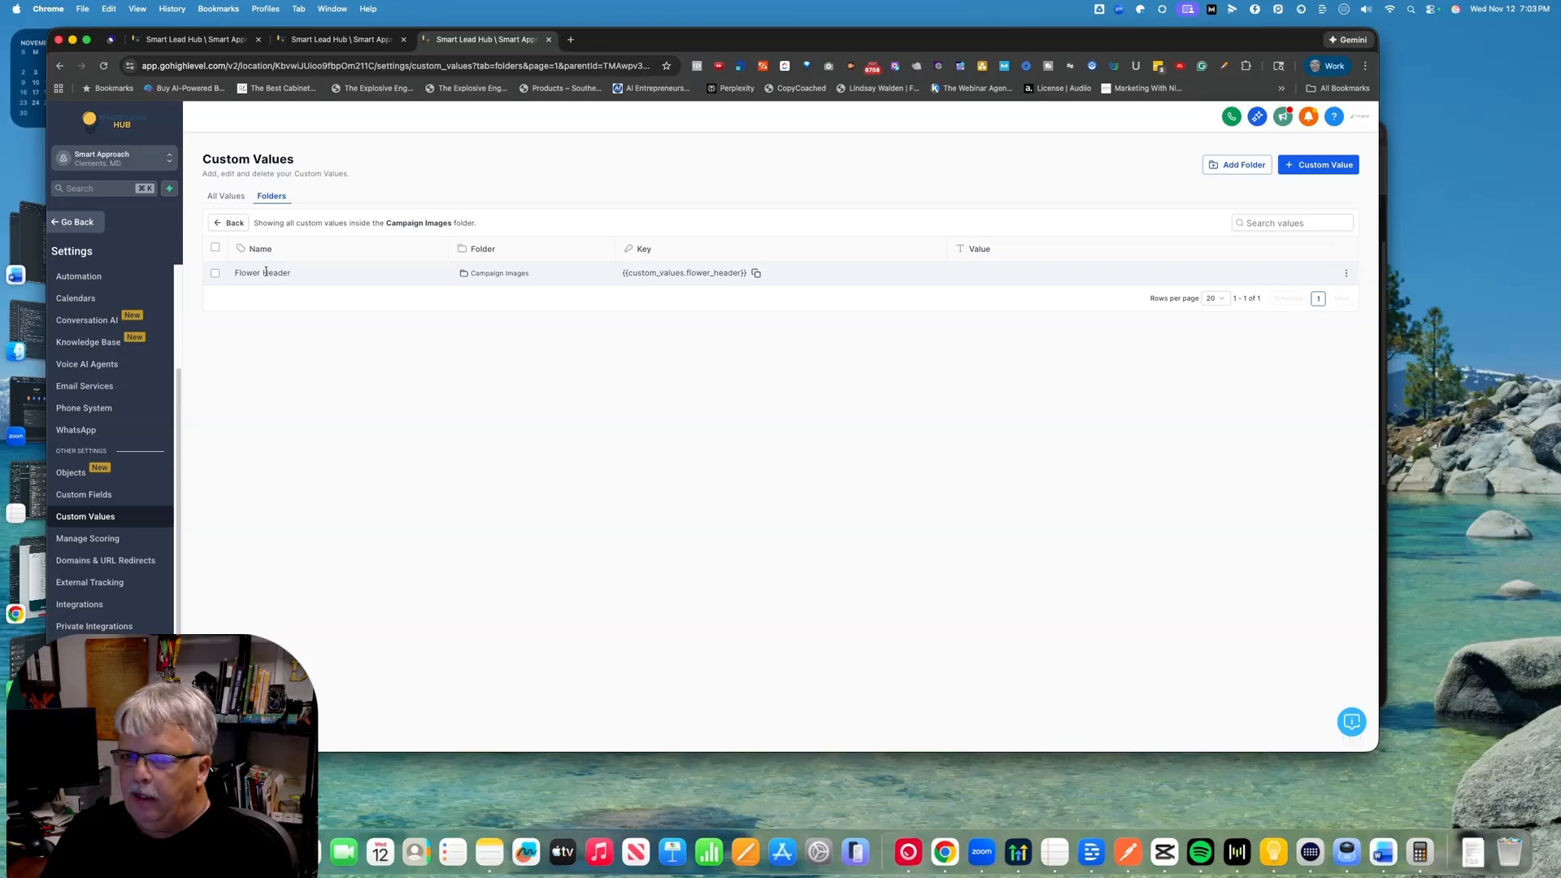
- Copy the link of the poppies-5392907_150.jpg image in Media Storage
click(329, 42)
mouse_move(426, 403)
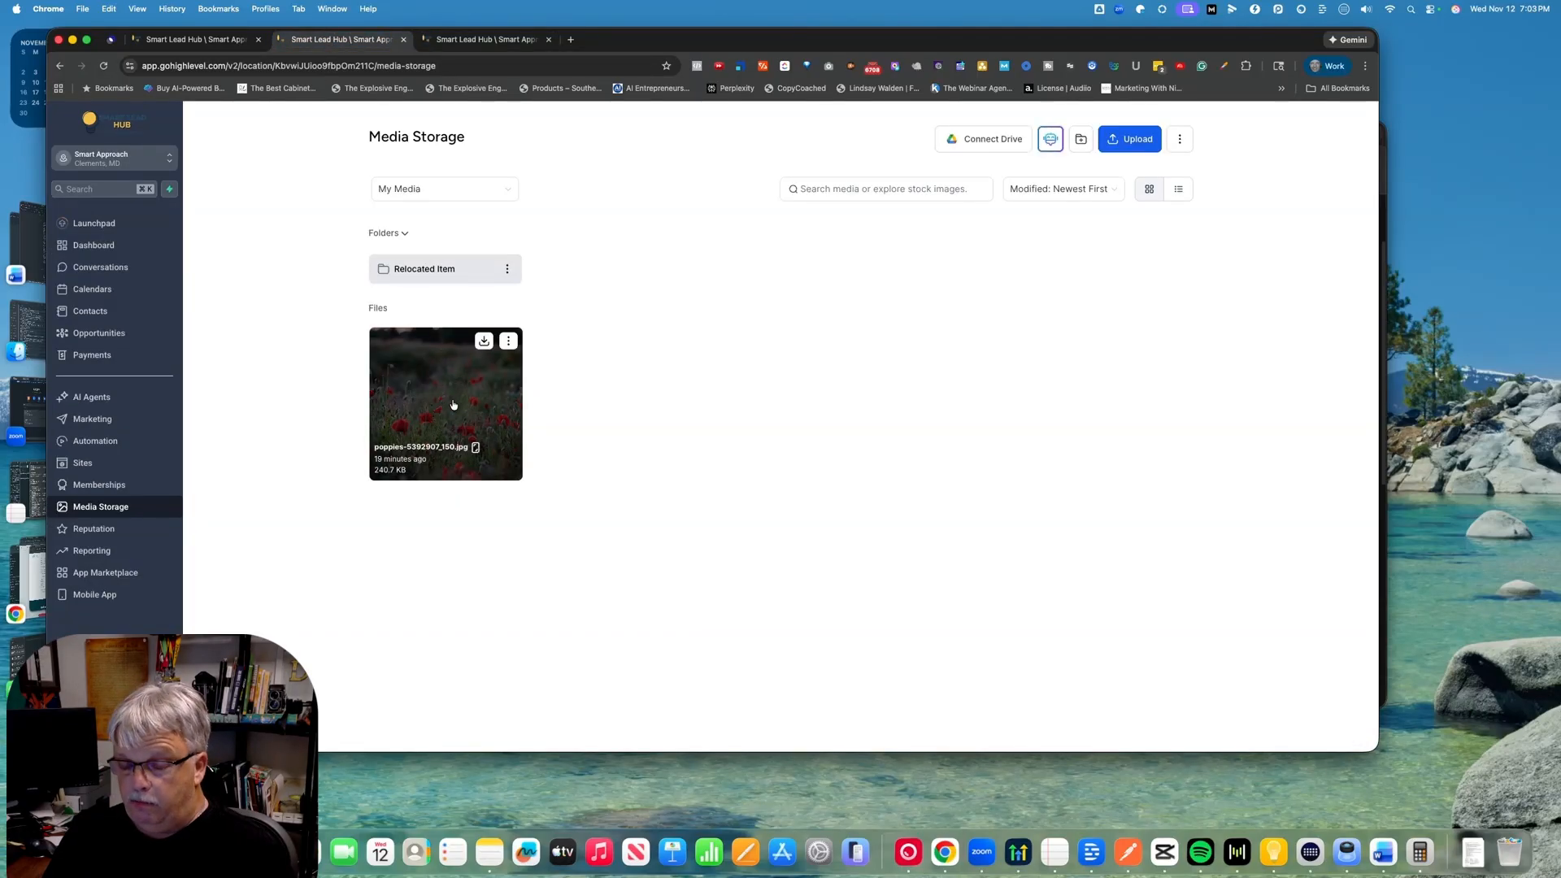
click(508, 342)
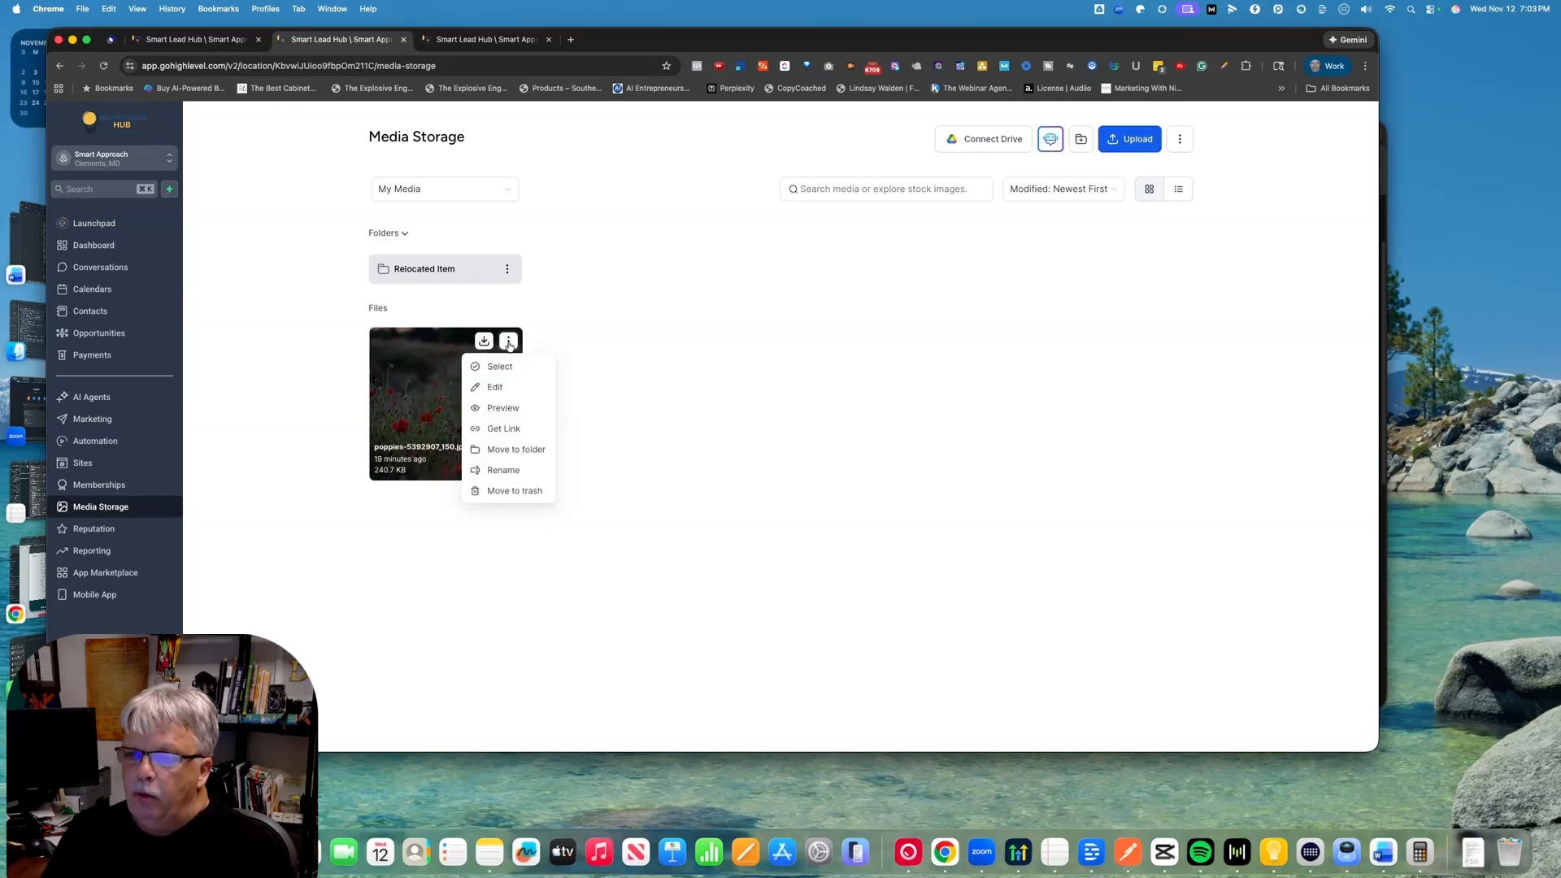
click(498, 430)
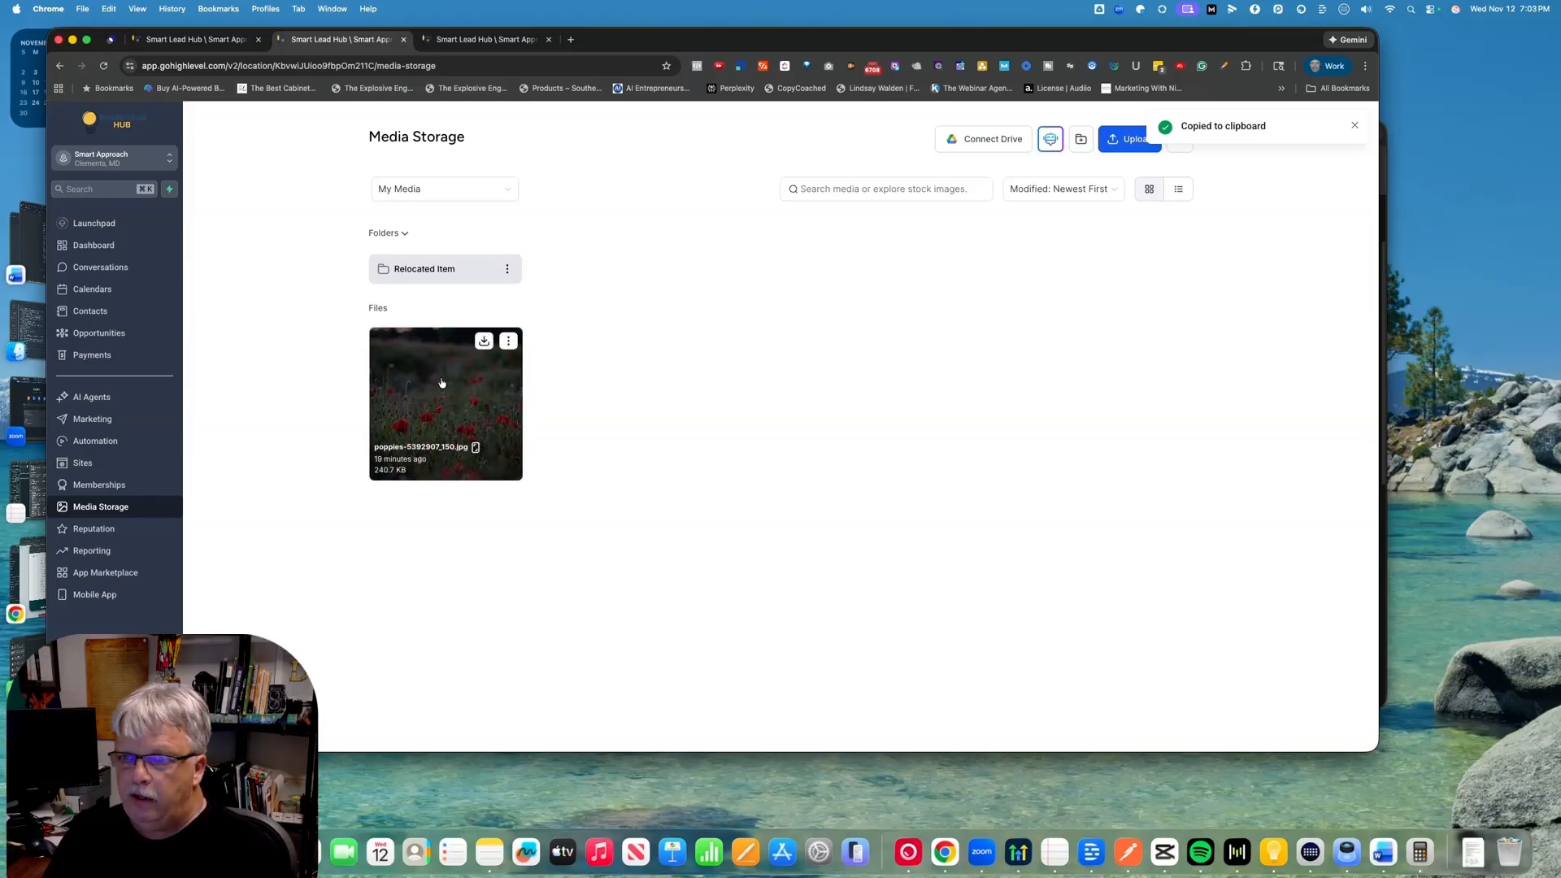
- Set the value of the Flower Header custom value in the Campaign Images folder to the copied image link
click(486, 39)
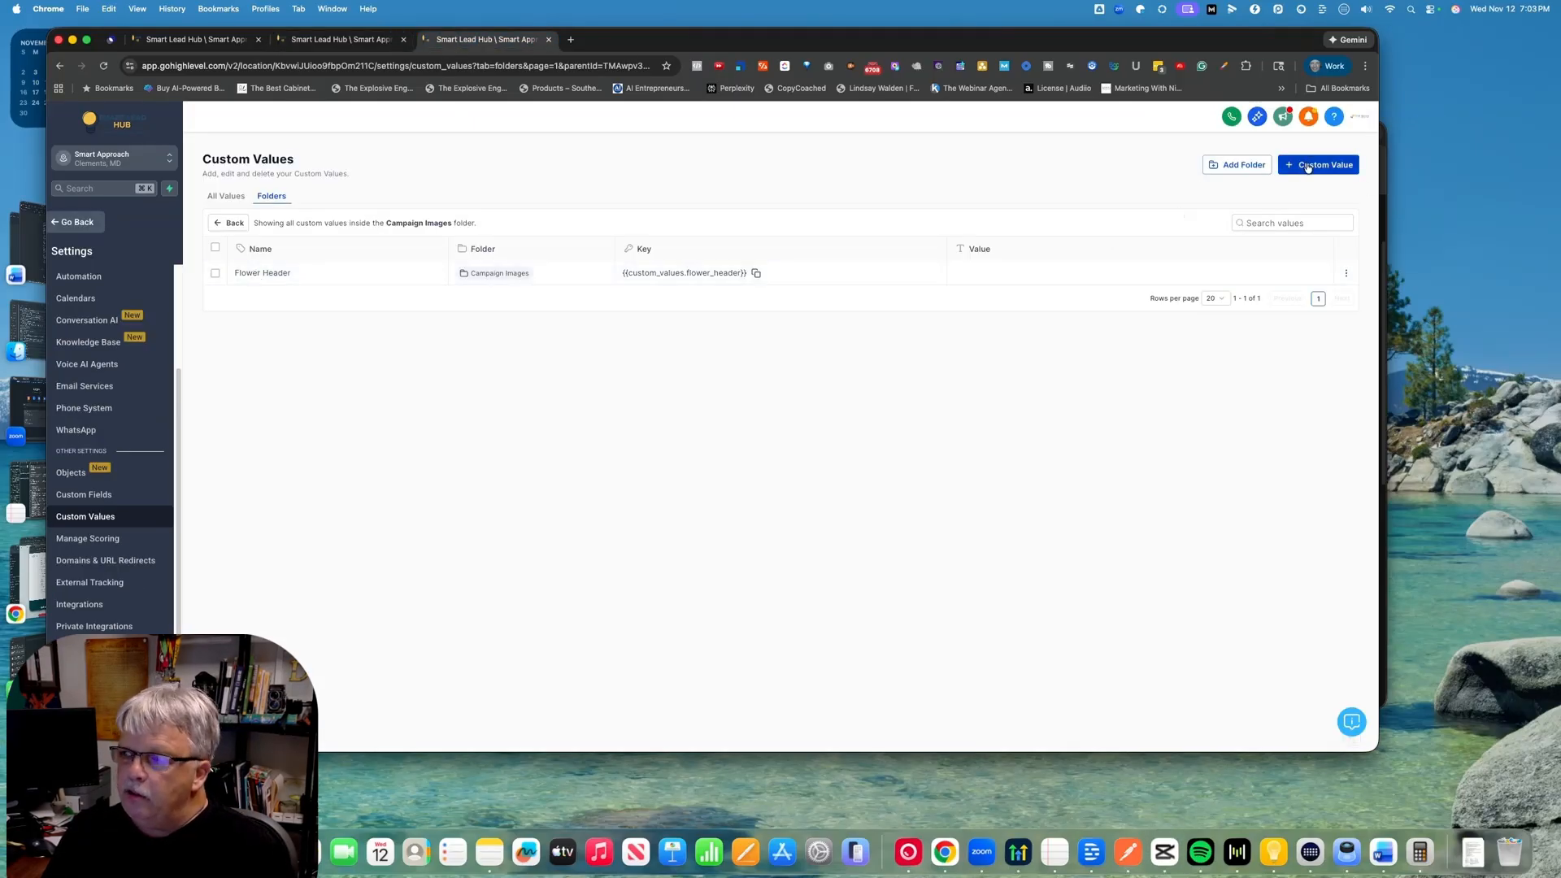
click(1307, 166)
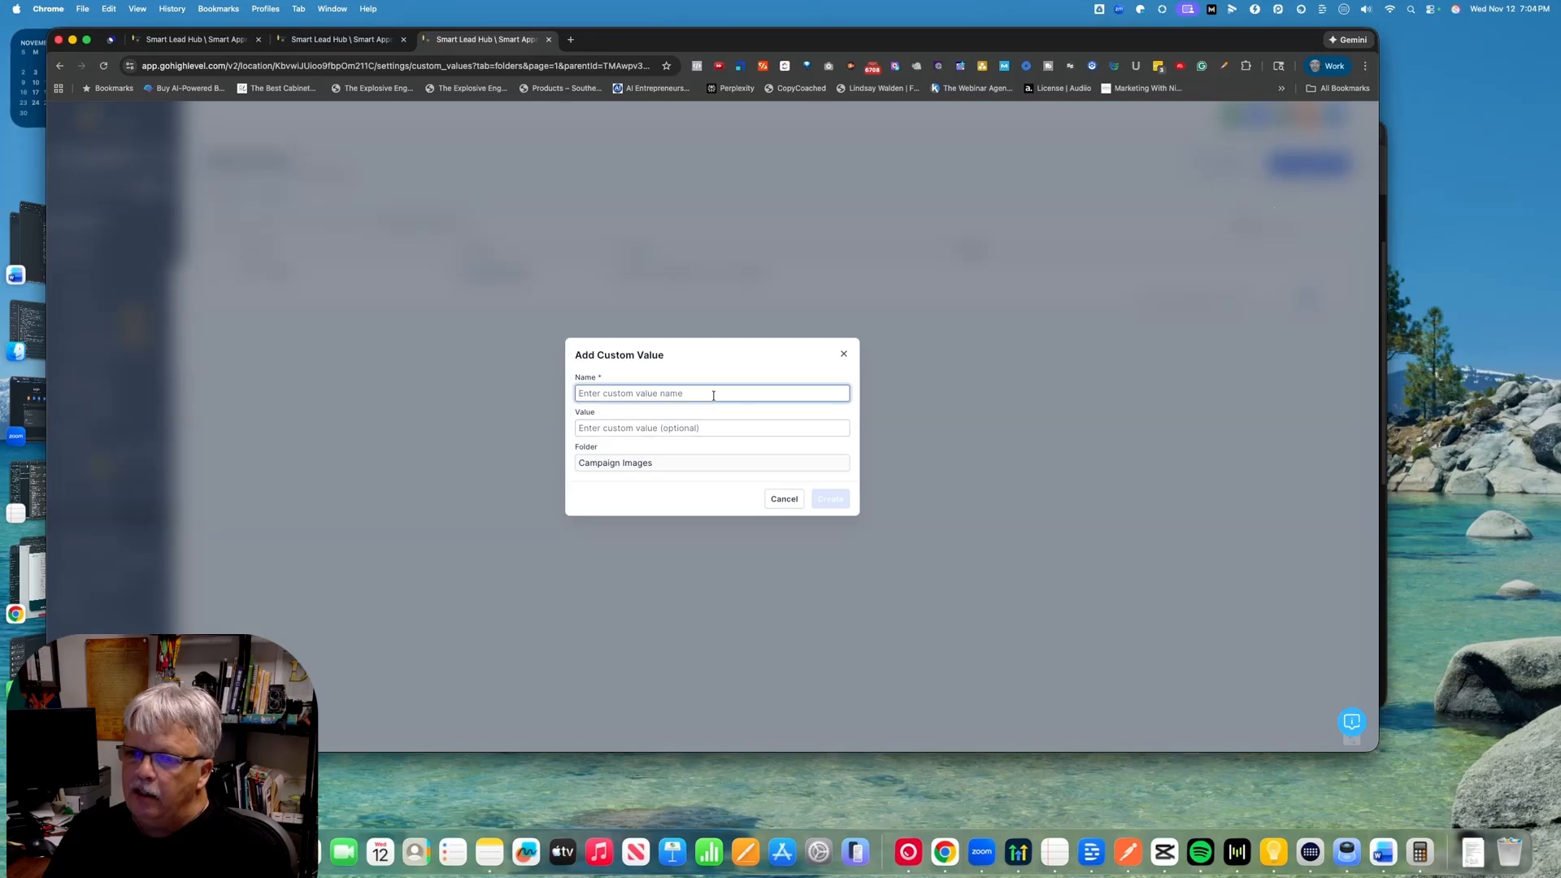
click(783, 498)
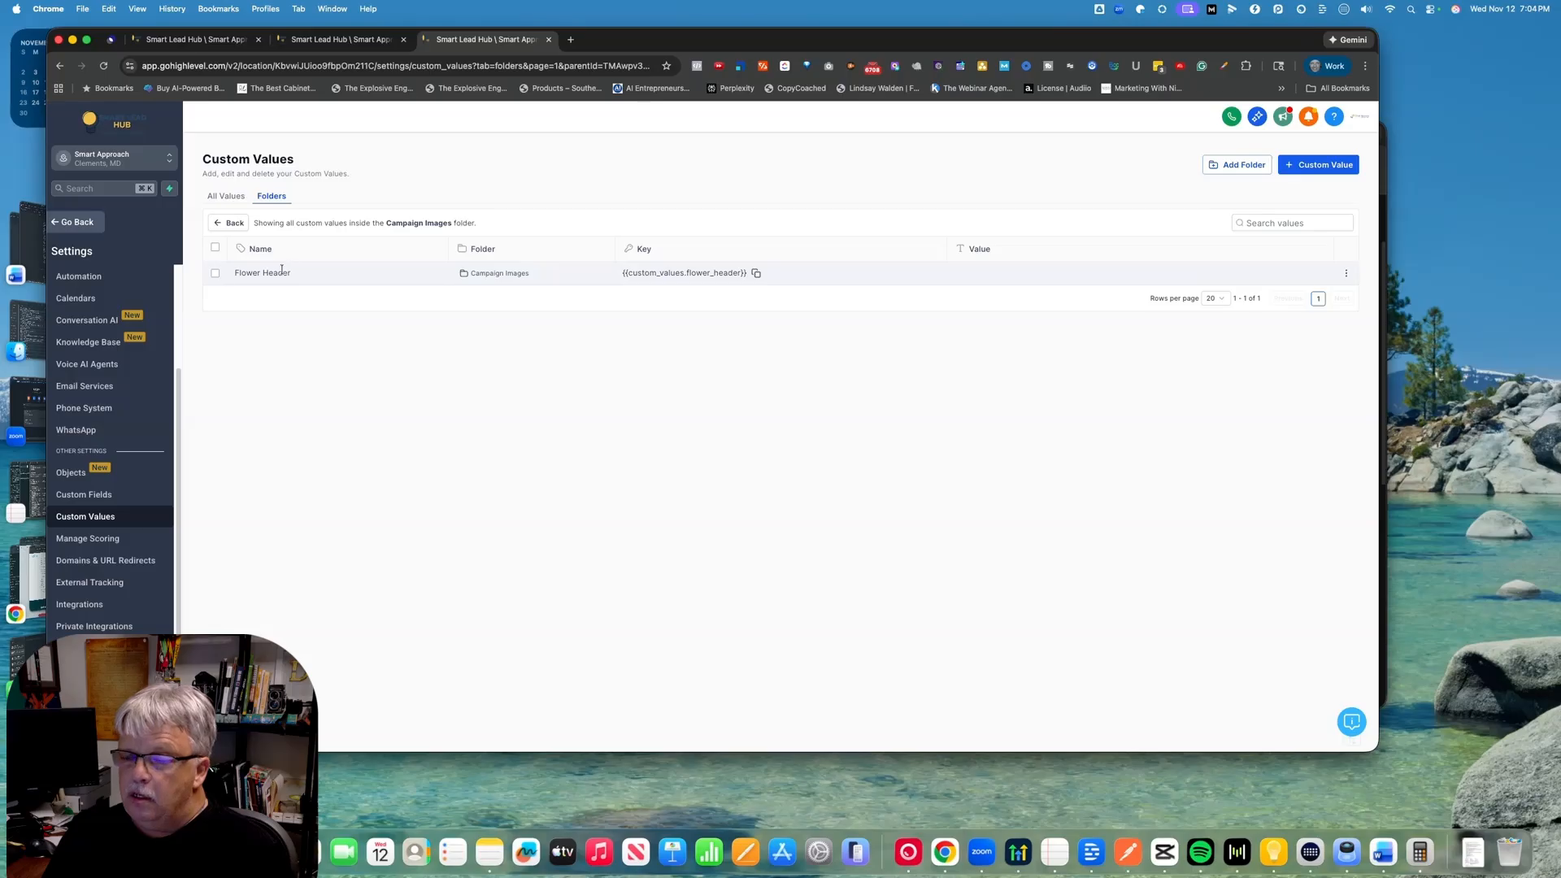
click(215, 274)
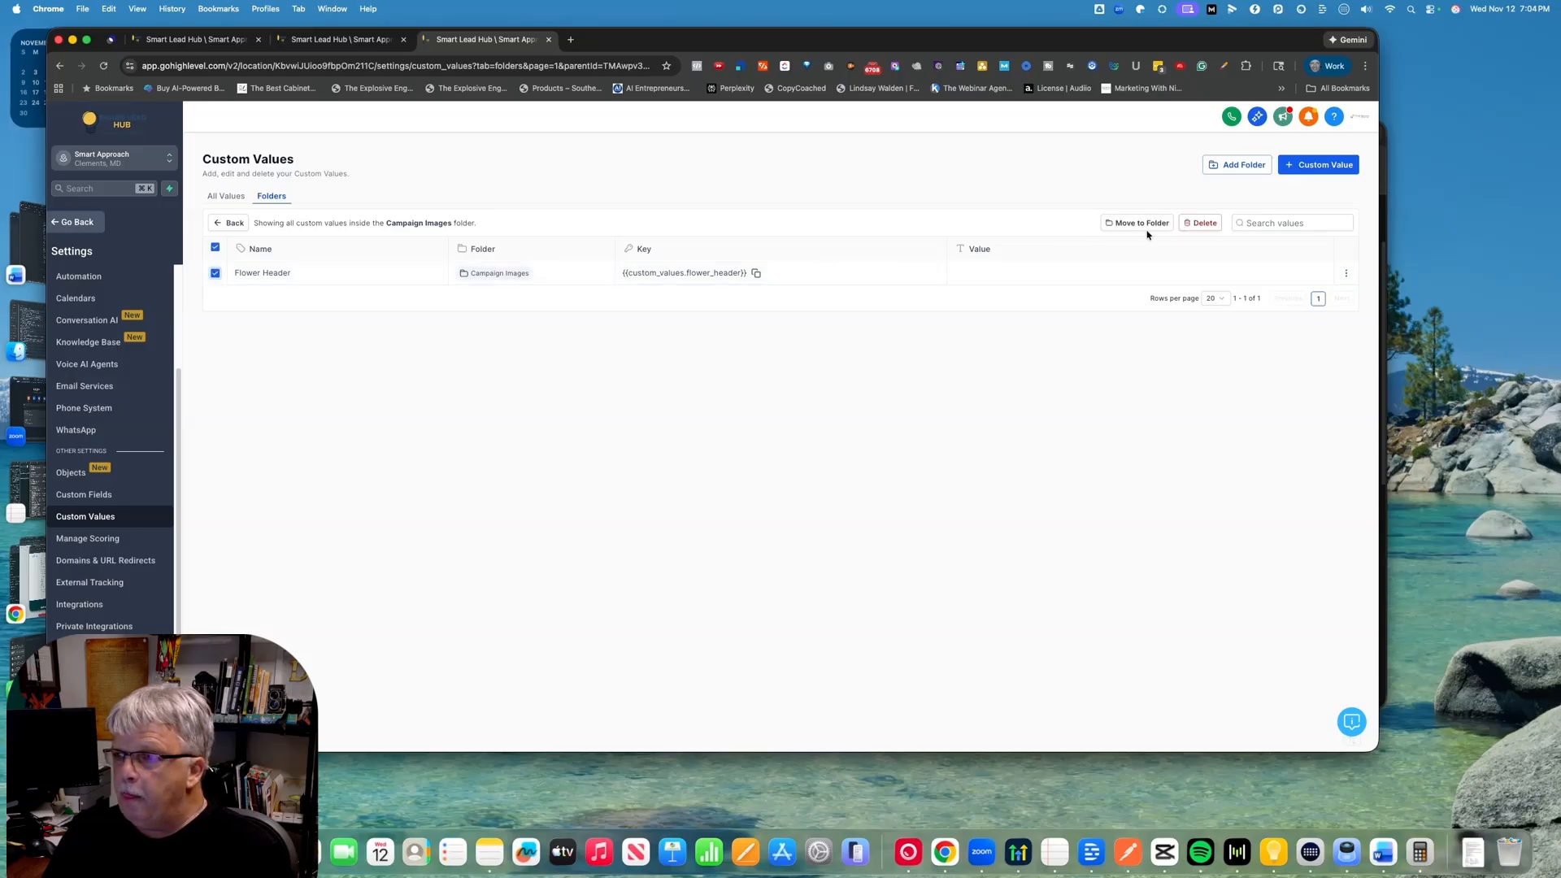
click(1347, 275)
click(1267, 295)
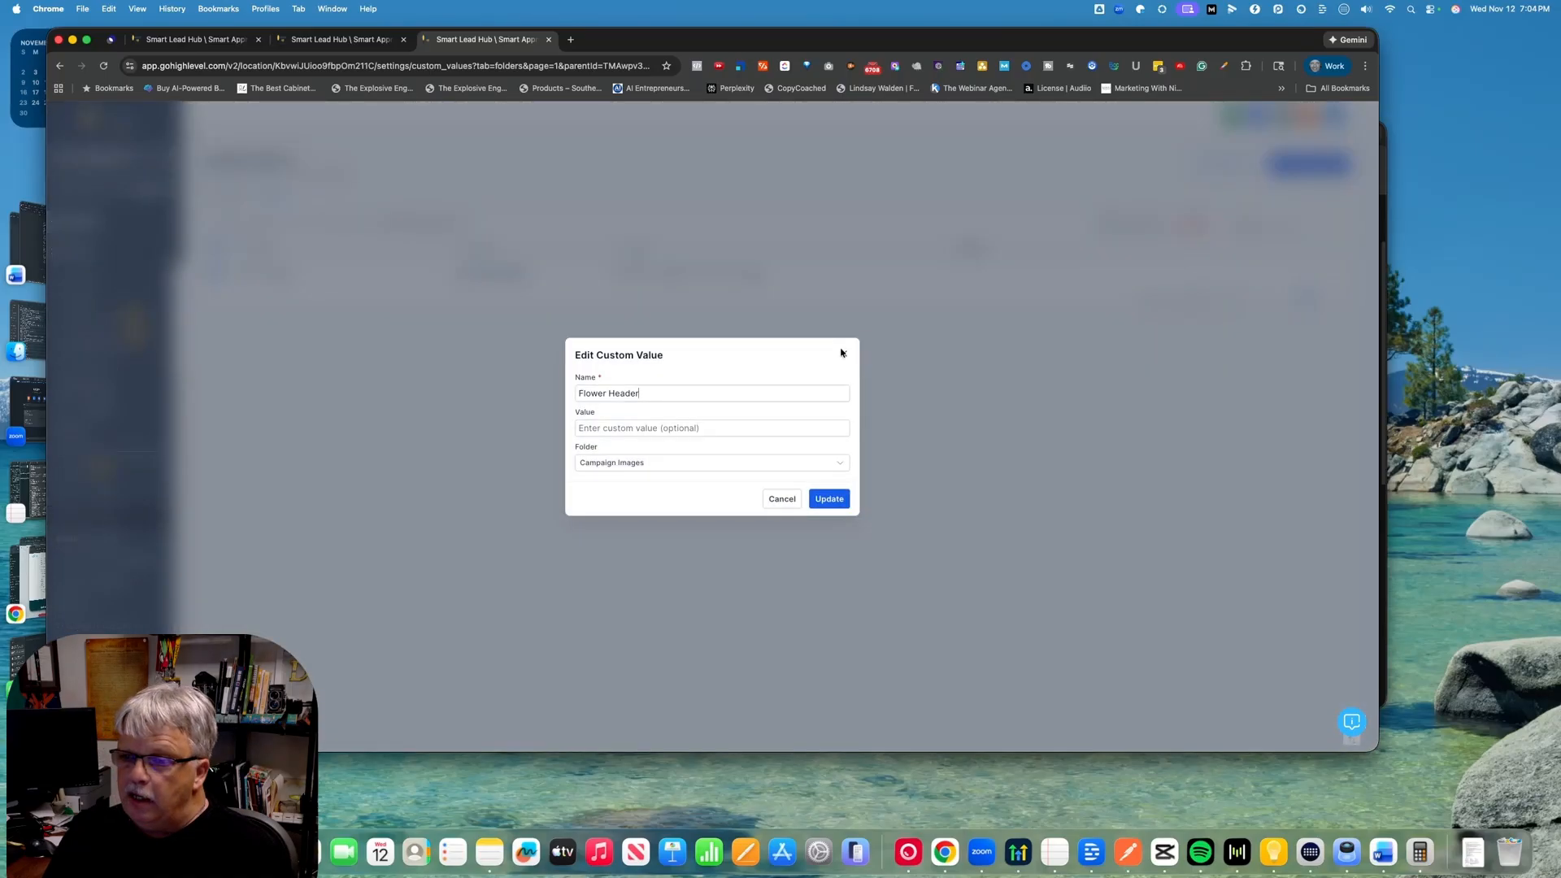
click(621, 427)
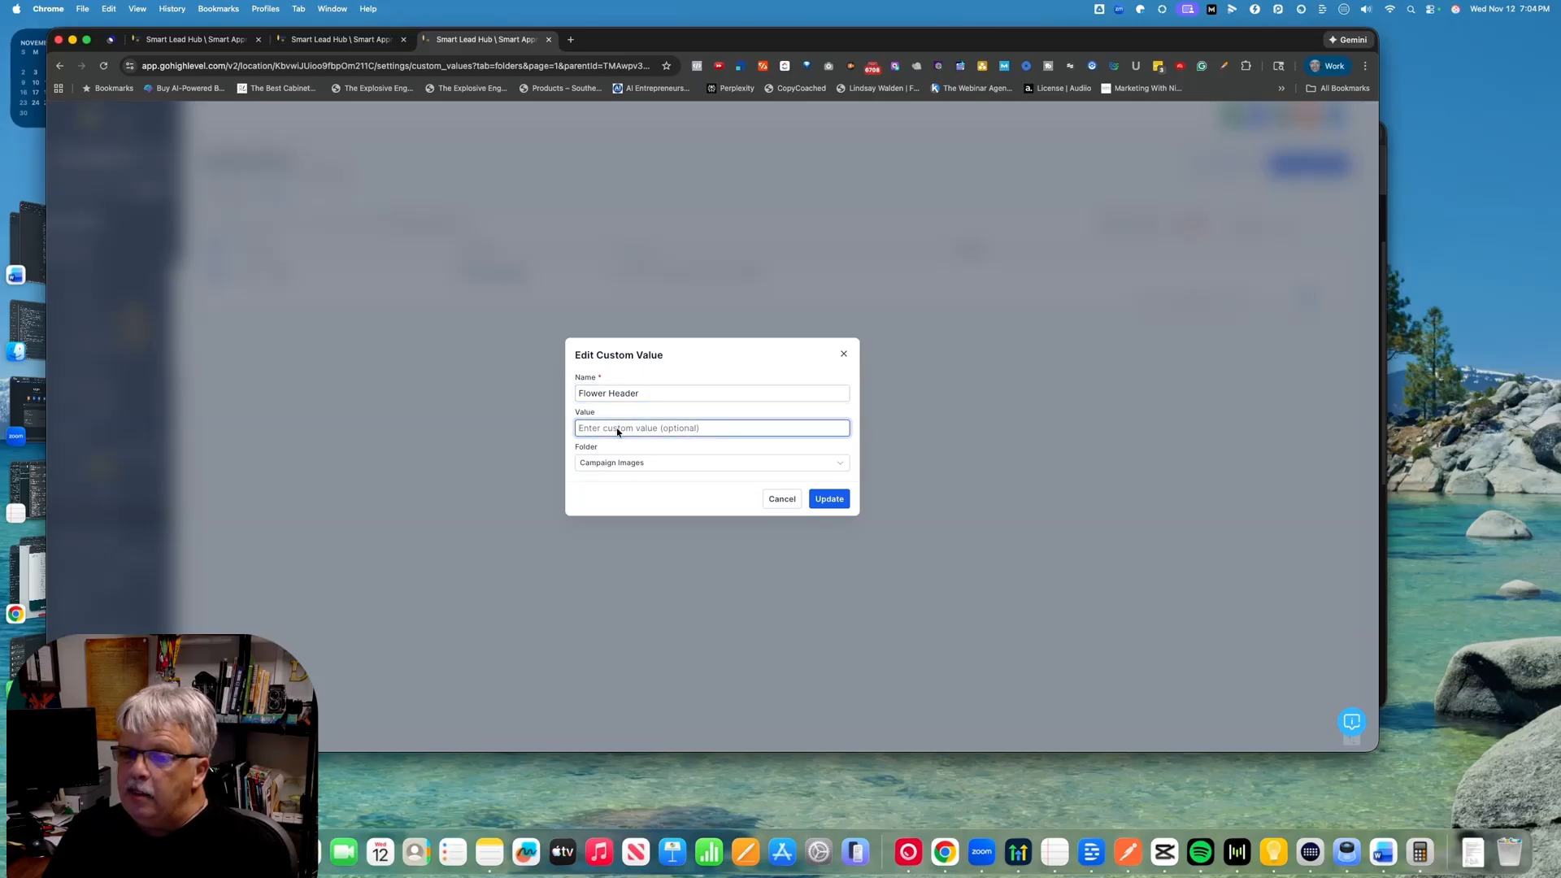
key(super+v)
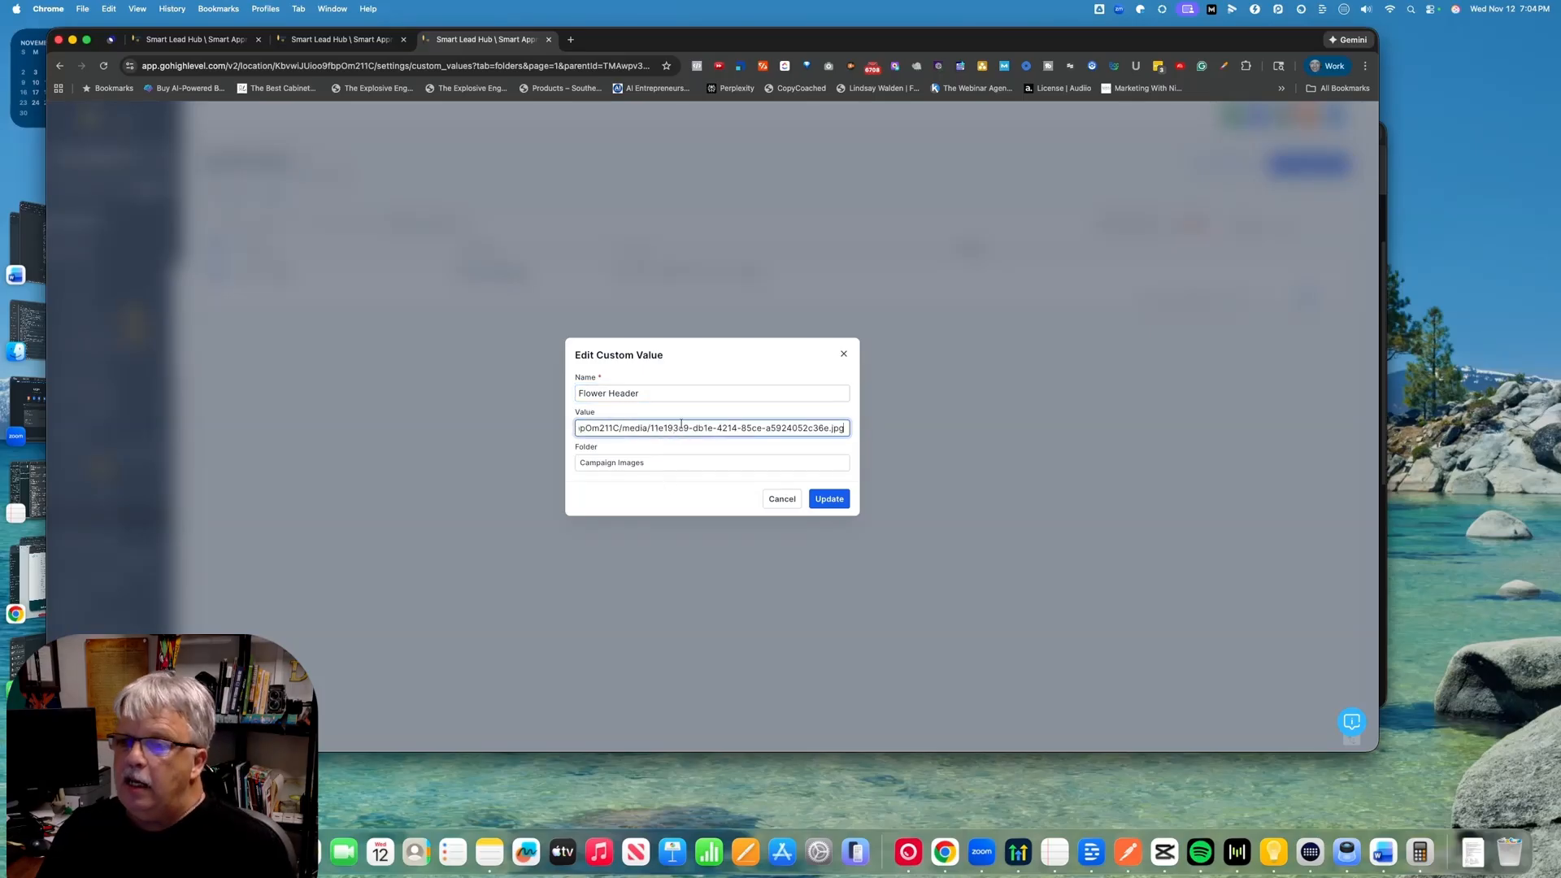
click(832, 500)
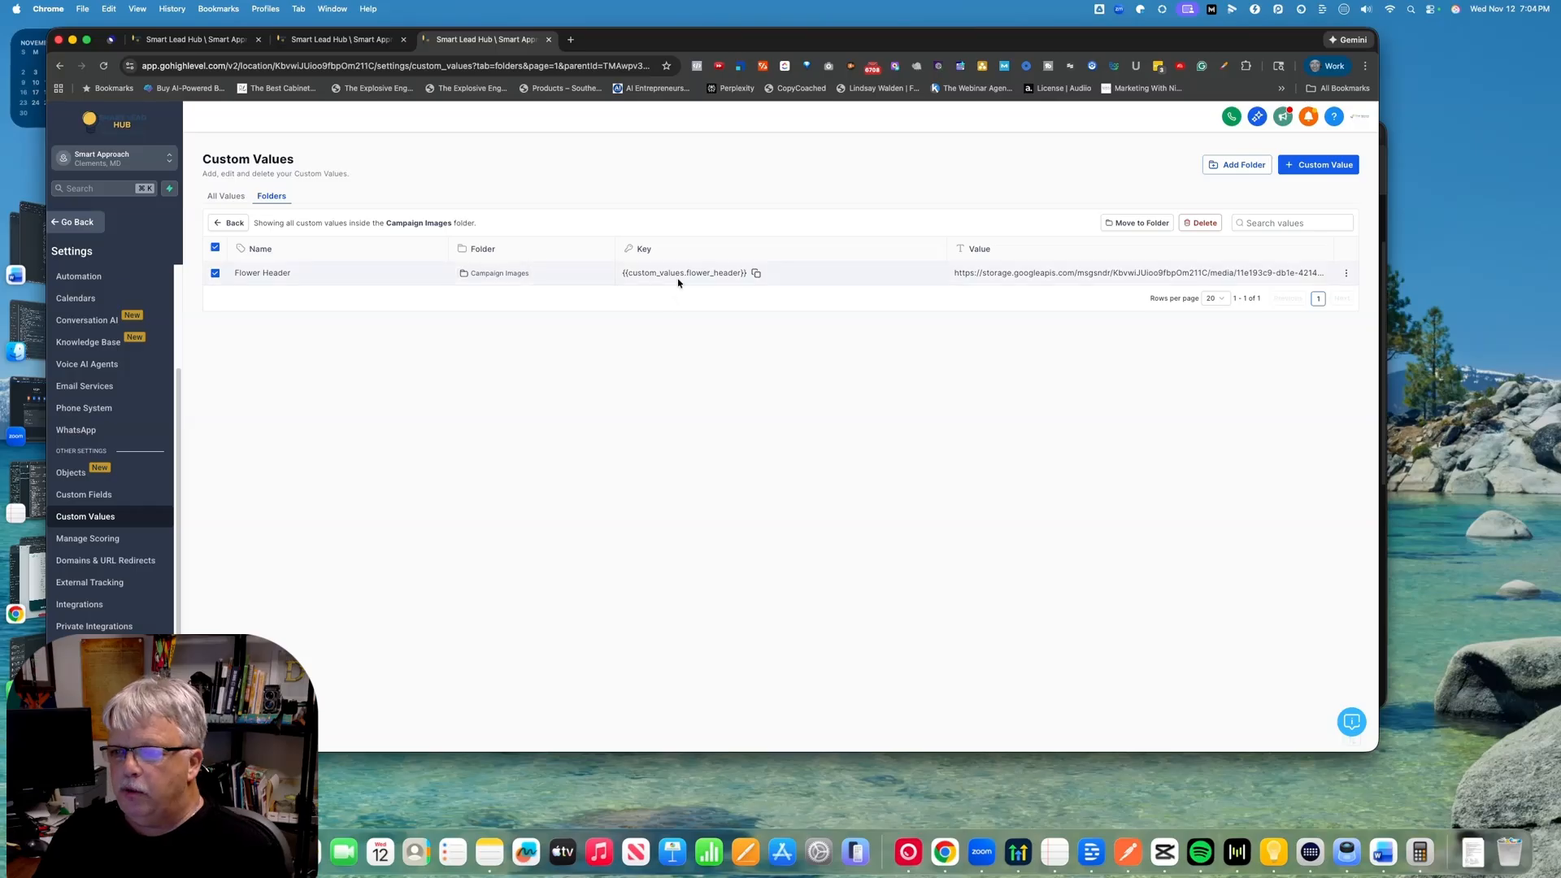
- Replace the Florist header image's URL with the copied Flower Header key, {{custom_values.flower_header}}, and save the template
click(757, 275)
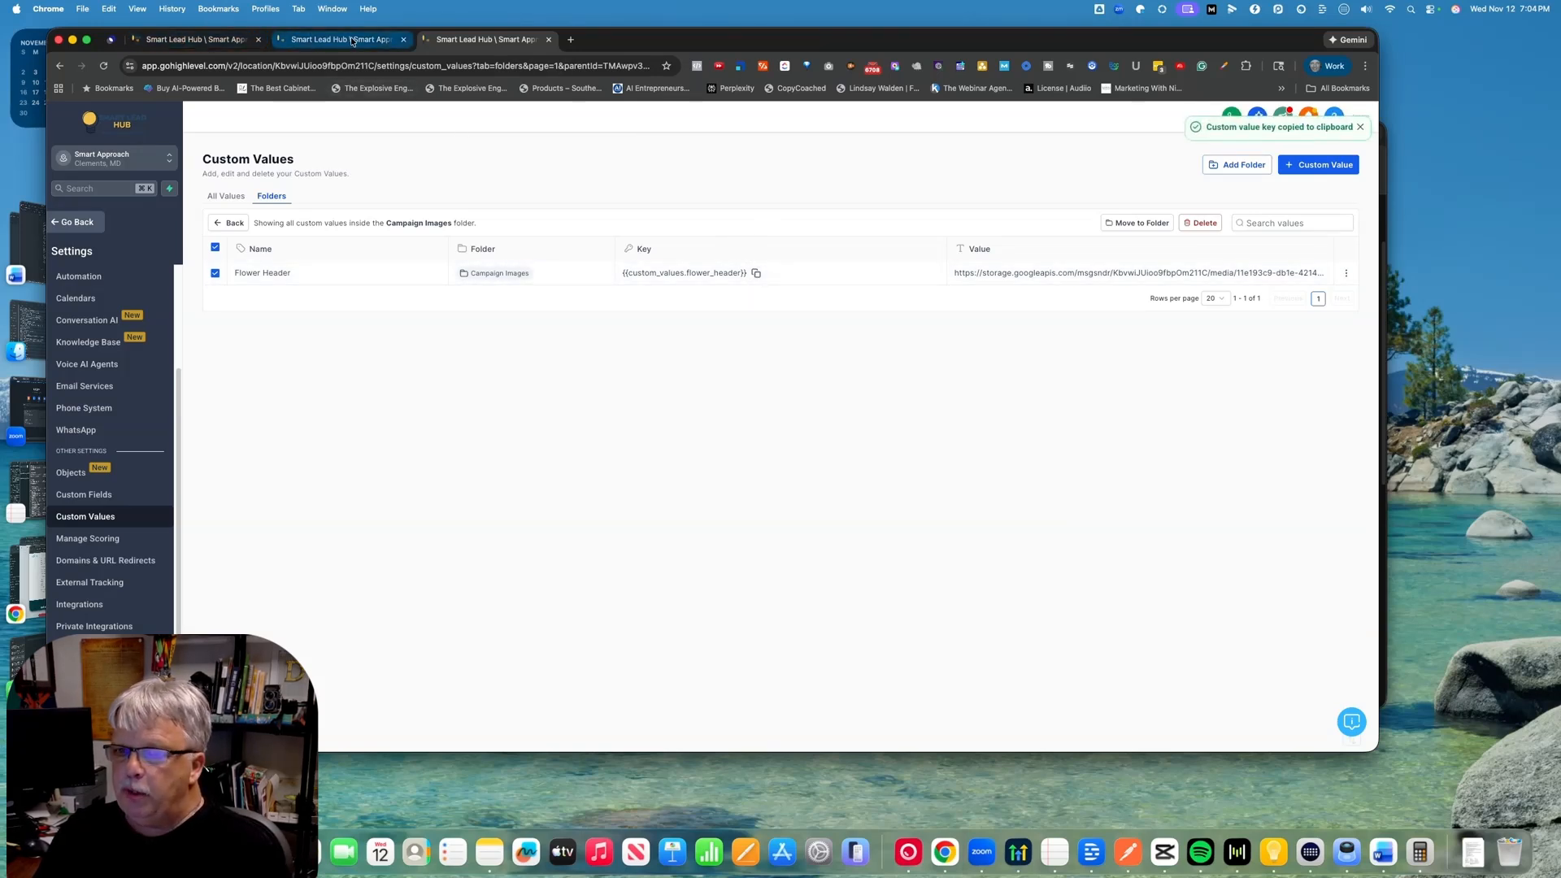
click(173, 39)
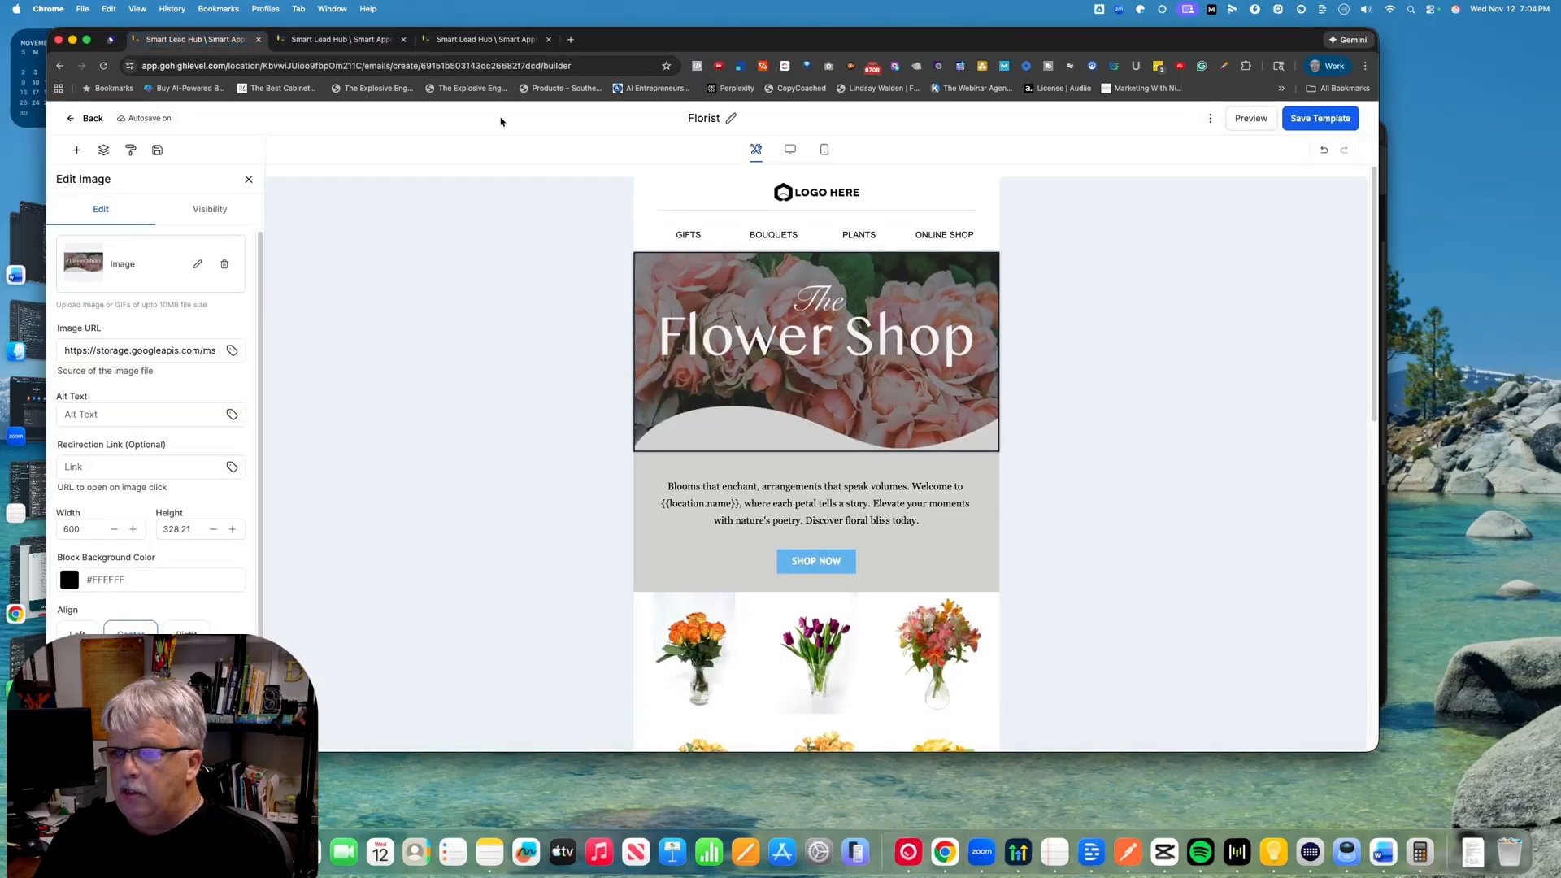
click(334, 41)
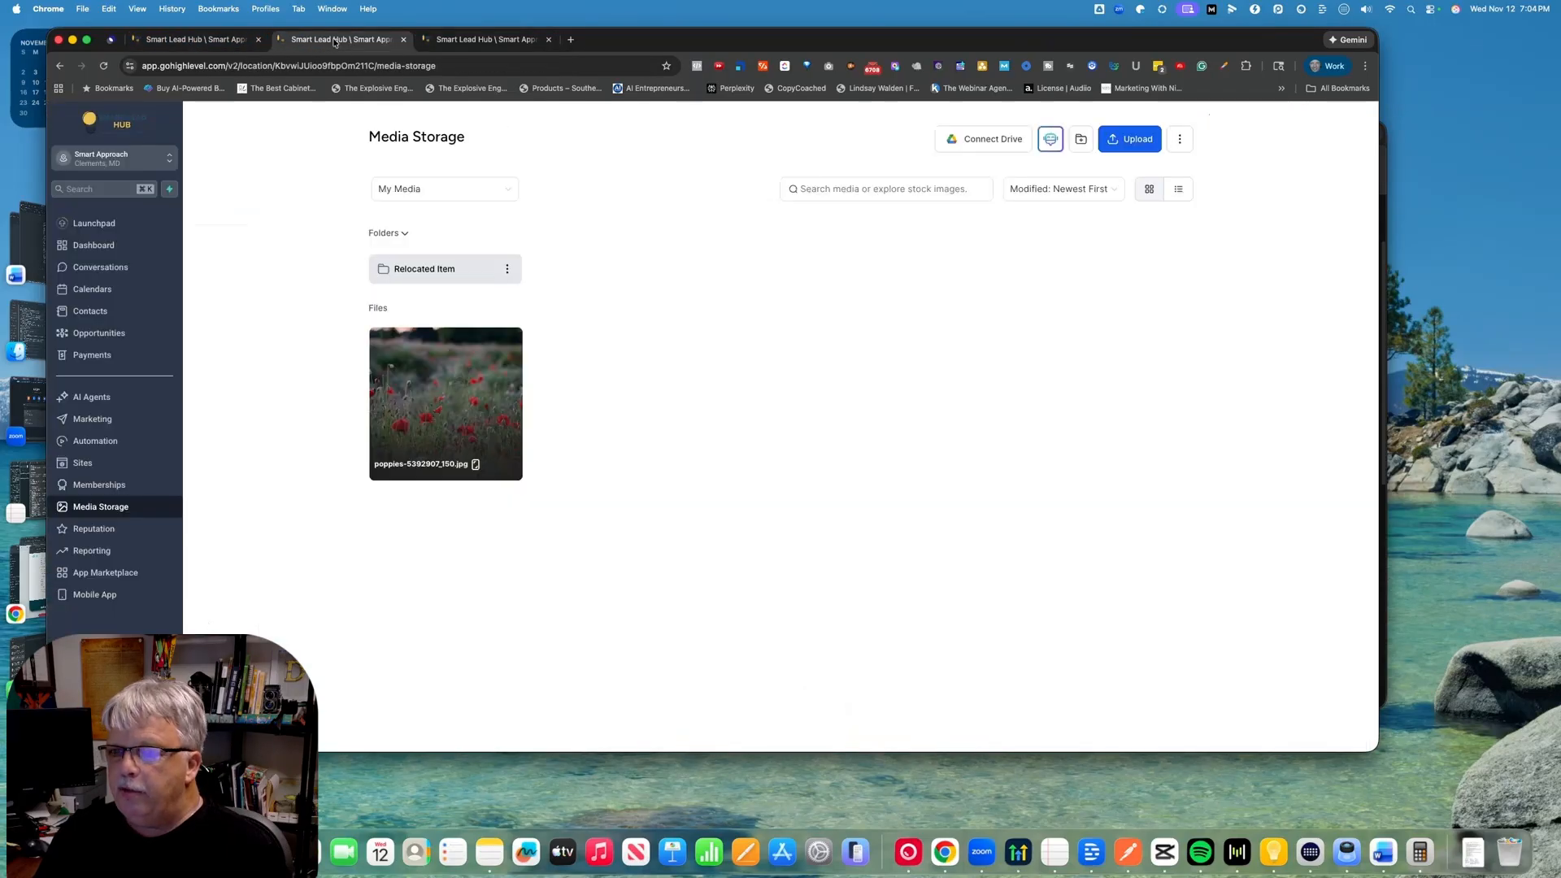
click(468, 39)
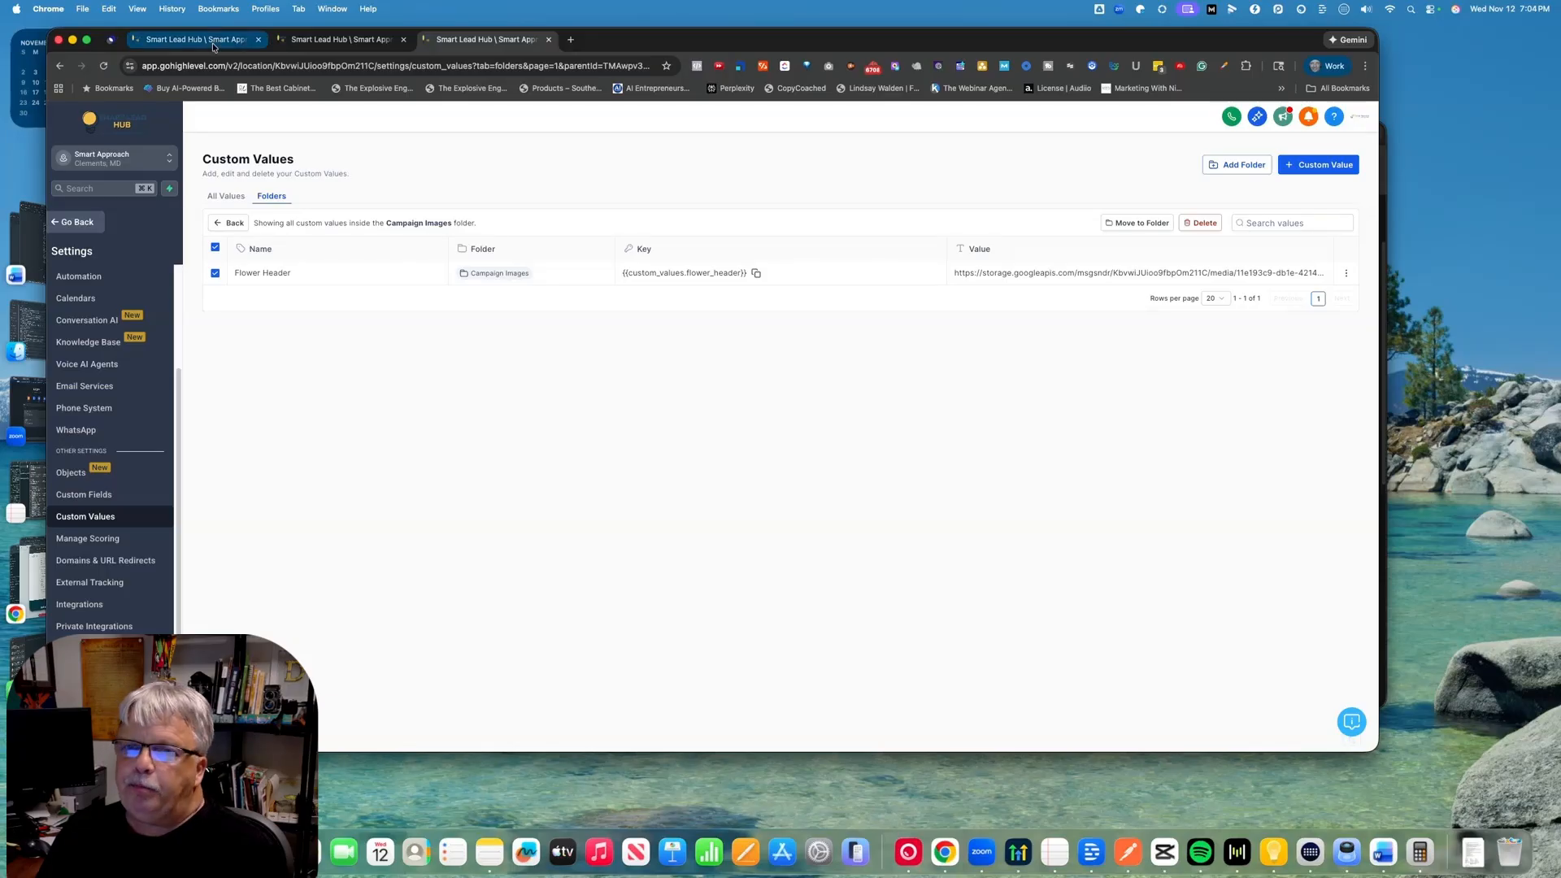
key(super+1)
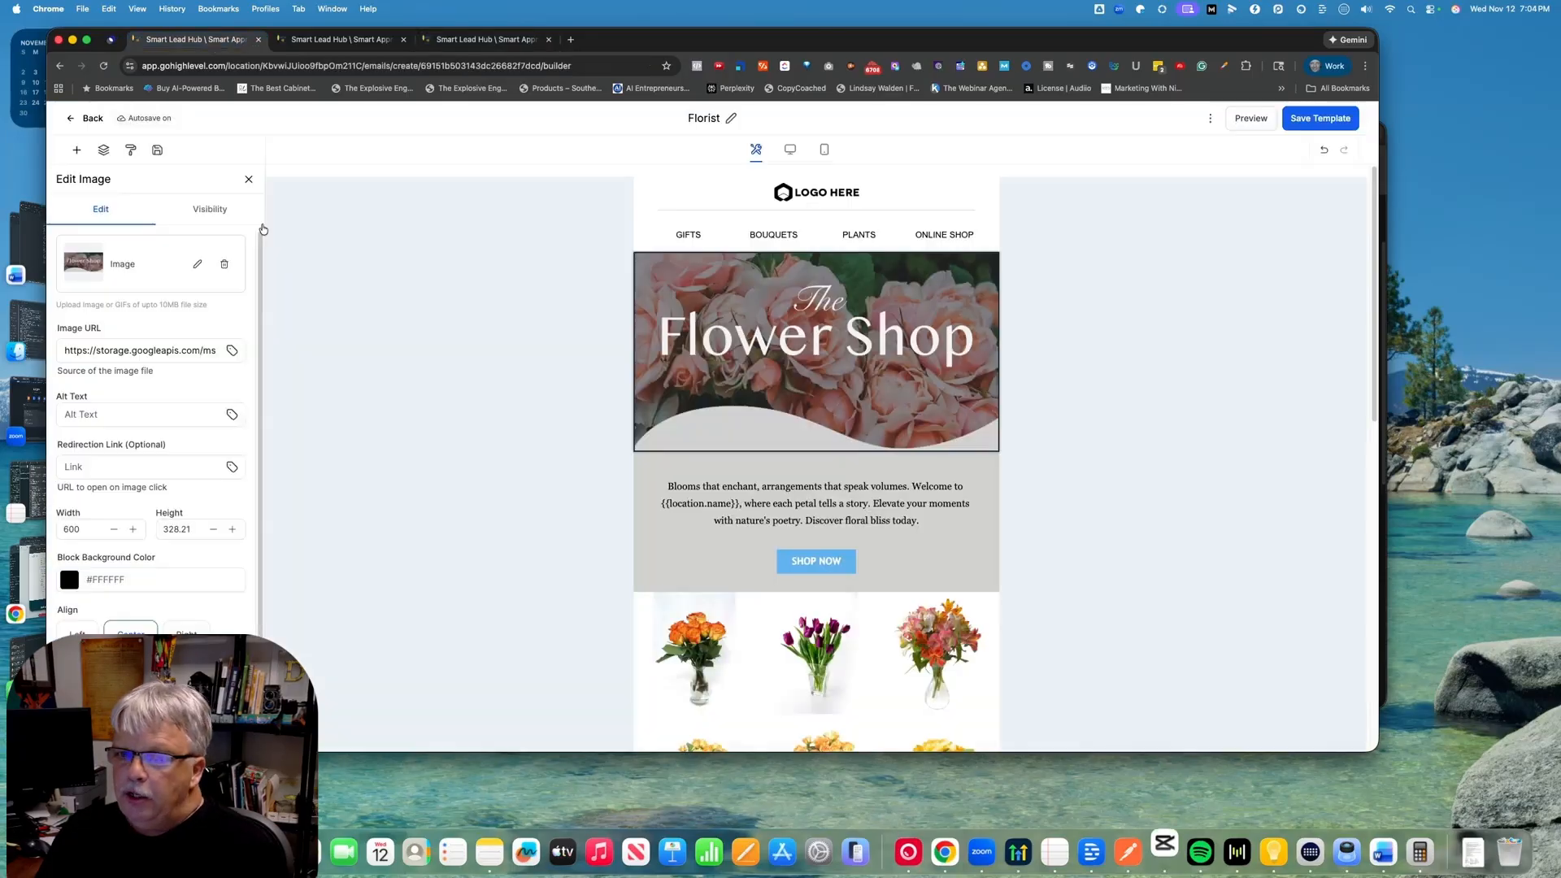
triple_click(99, 349)
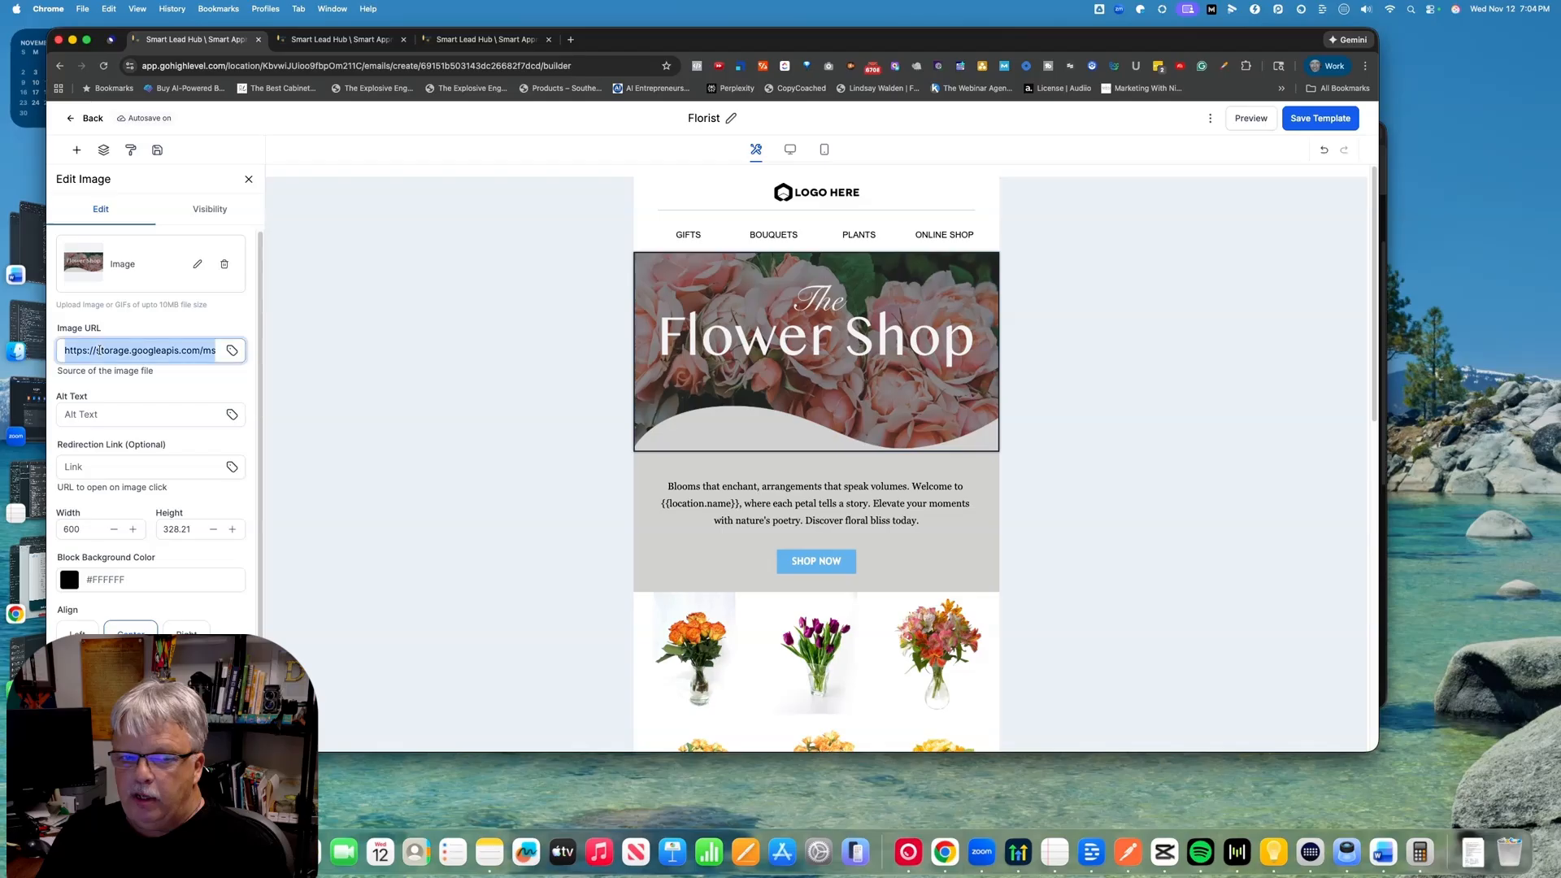
right_click(100, 350)
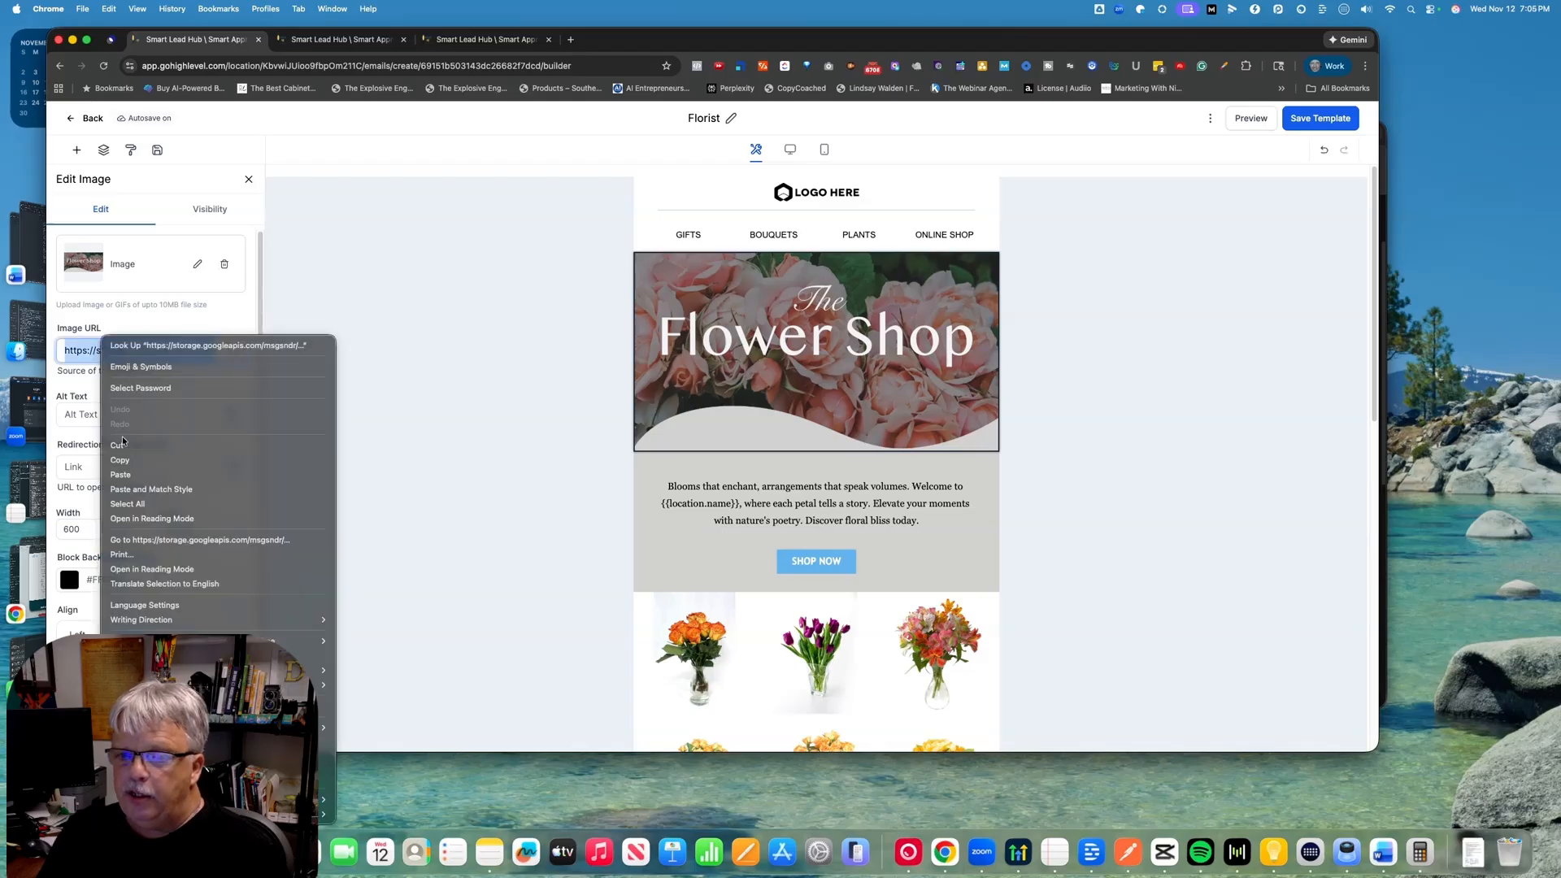
click(114, 475)
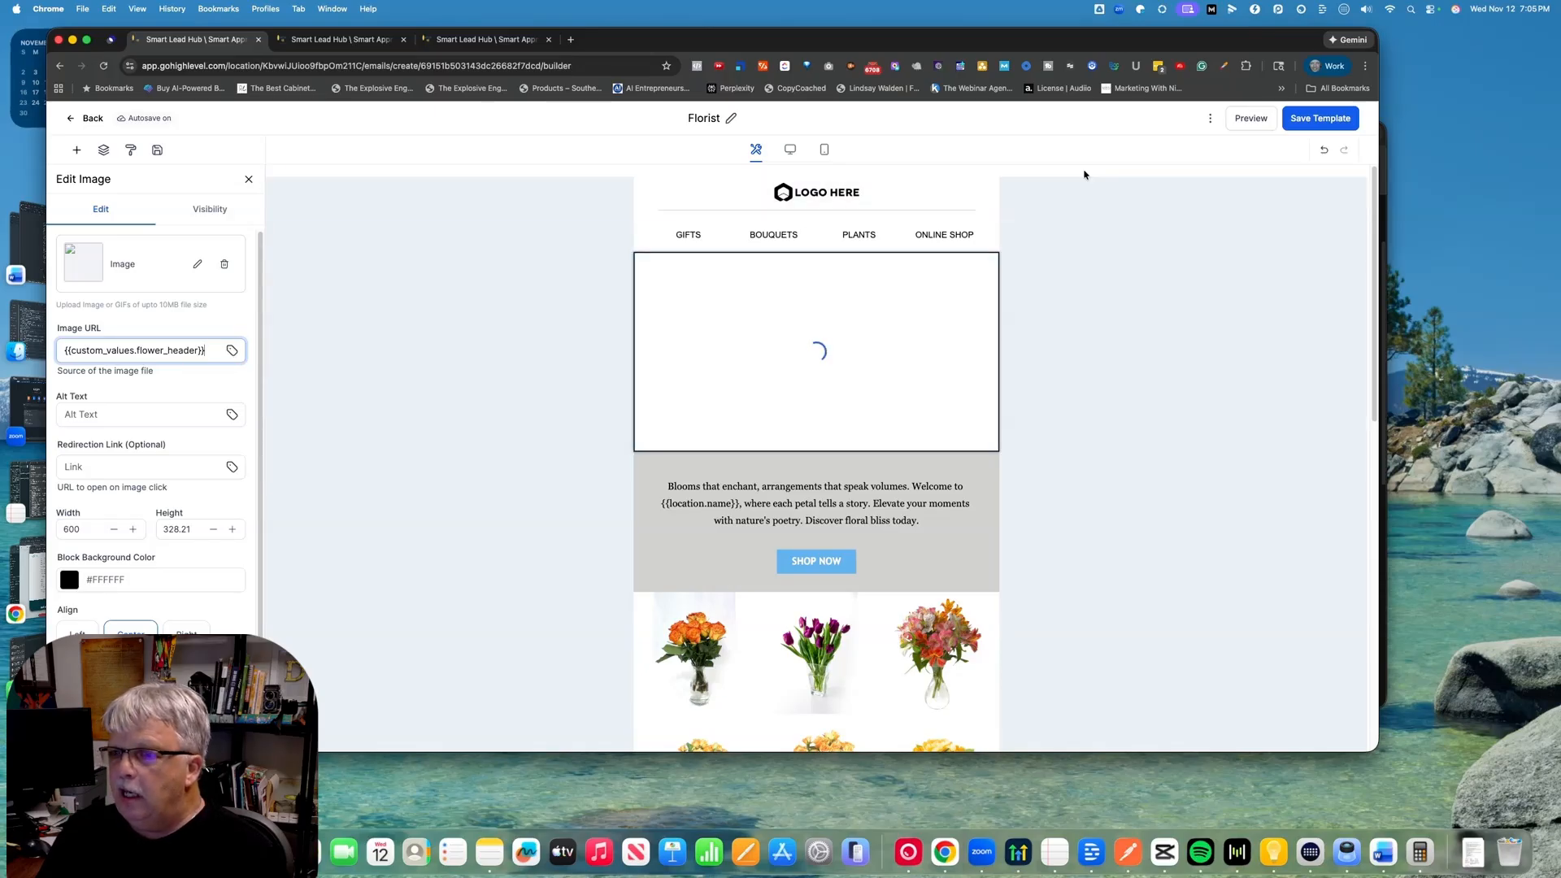
click(1304, 119)
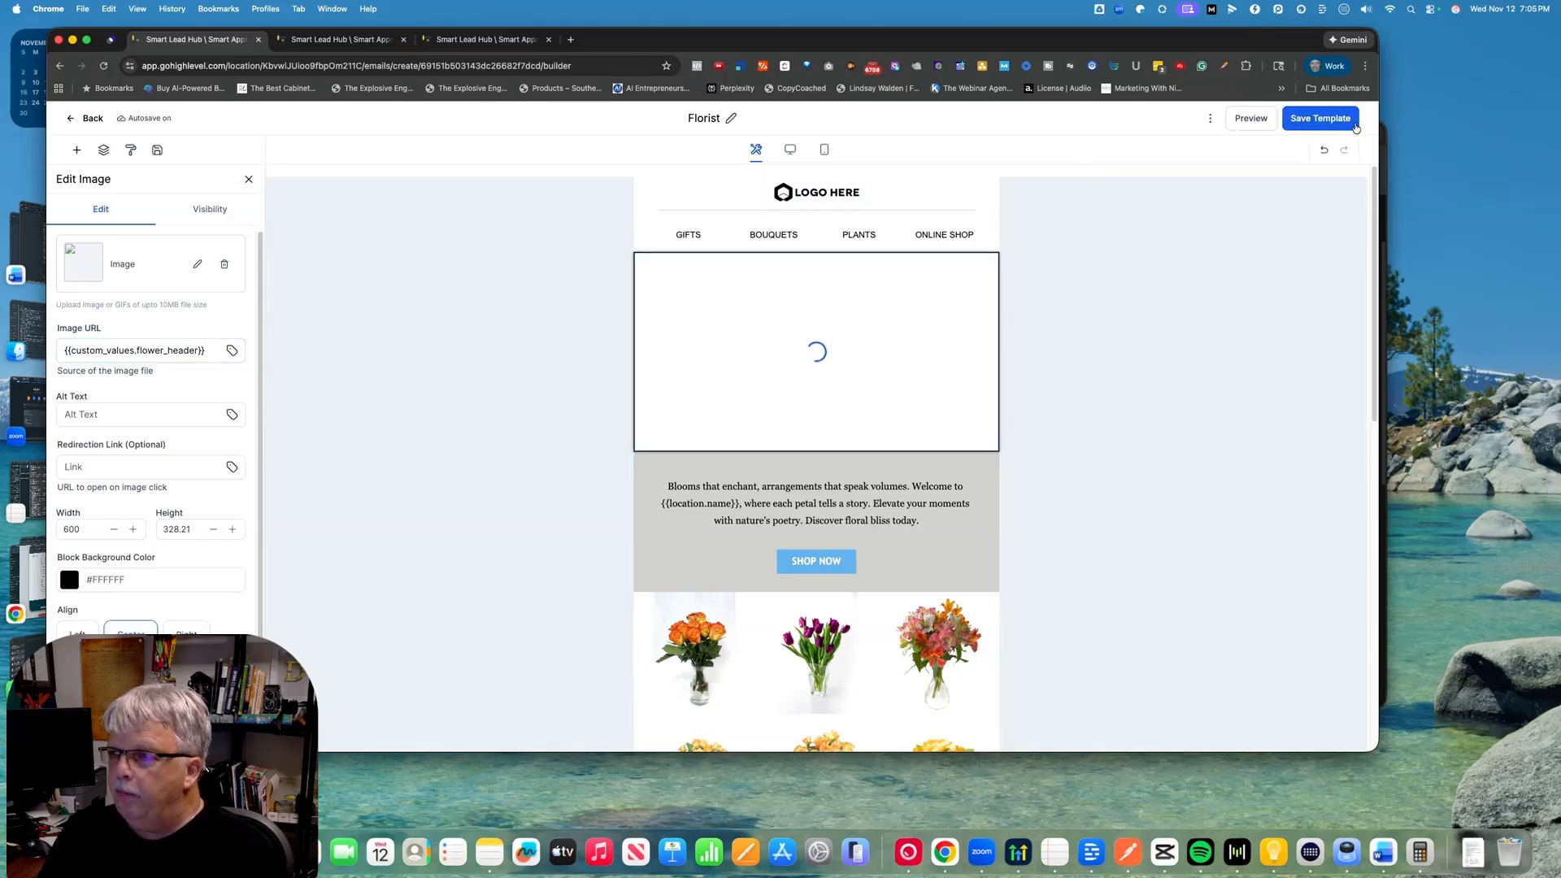
- Preview the Florist email on desktop, return to the template list and reopen the template to check its header image
click(1256, 119)
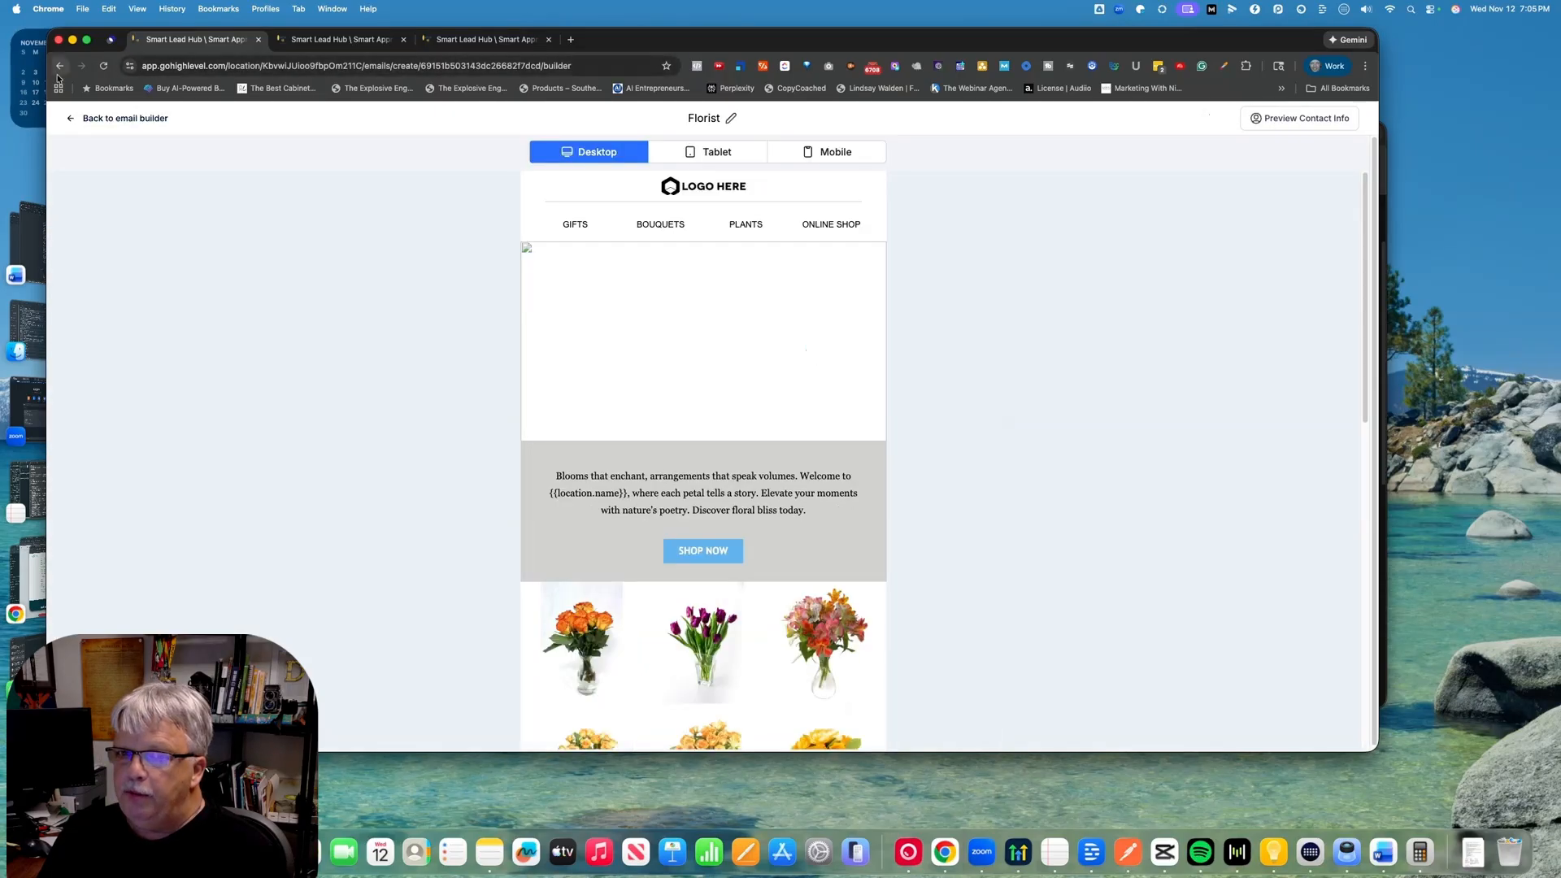
click(68, 116)
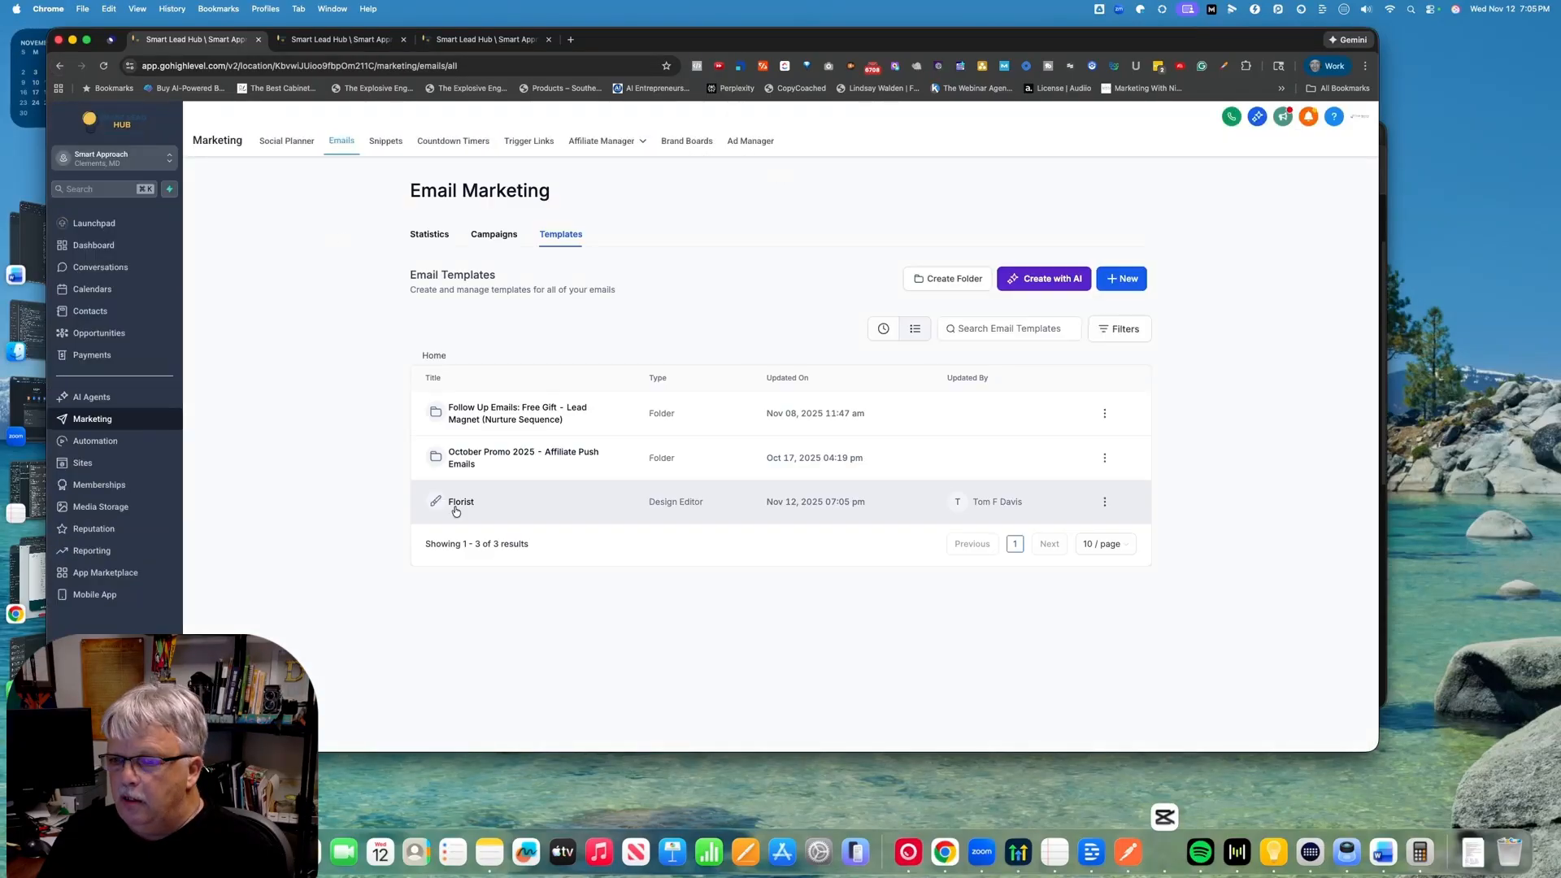
click(456, 504)
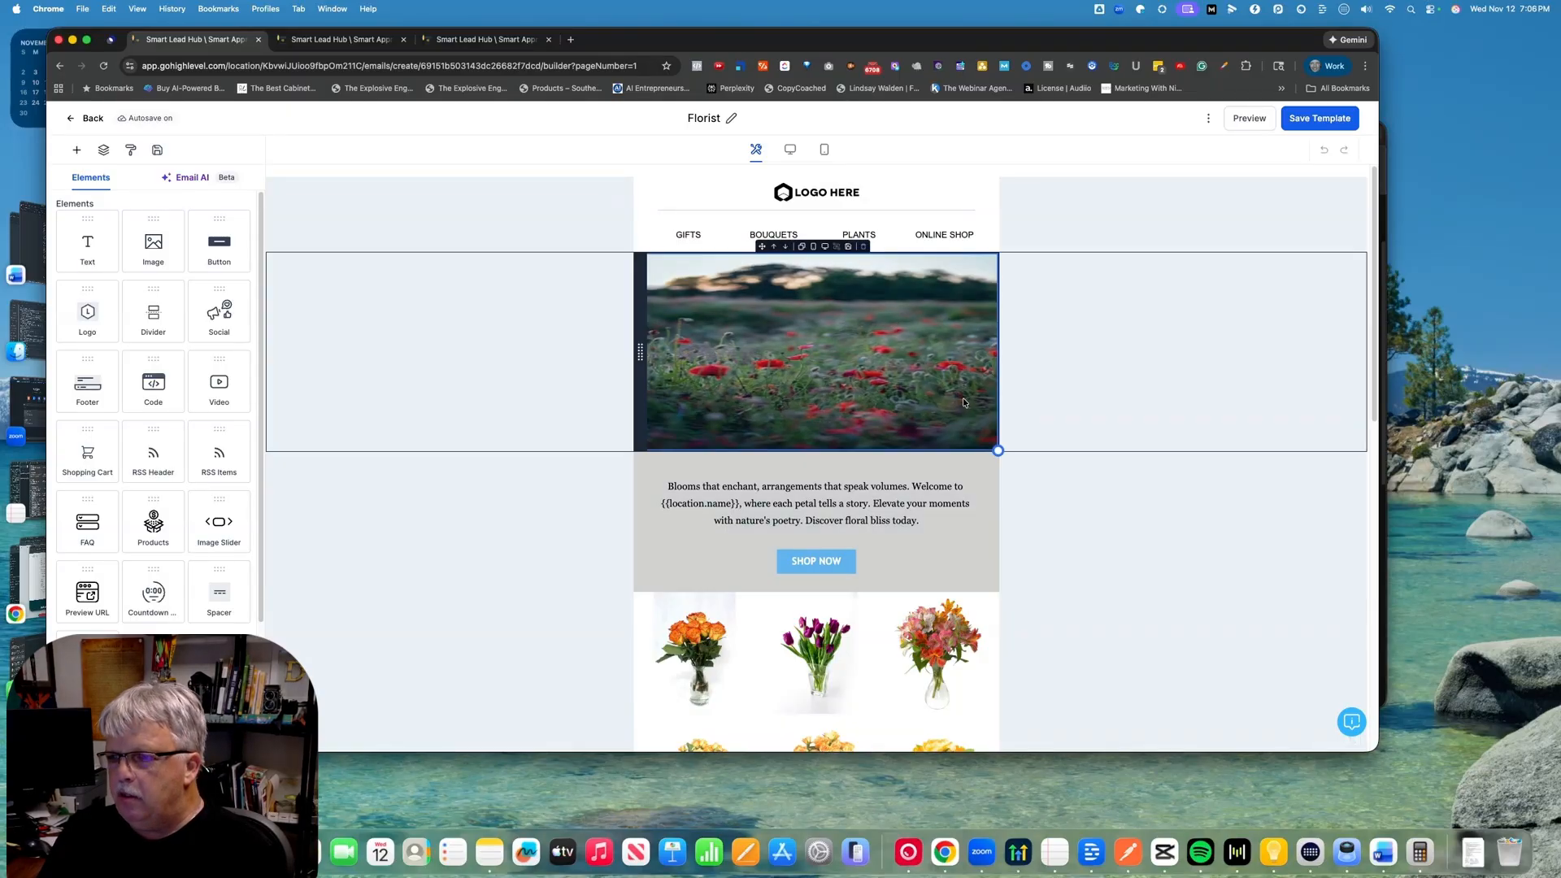
- Browse the custom values offered for the header image's URL into Campaign Images, and look over the template down to its footer
click(808, 370)
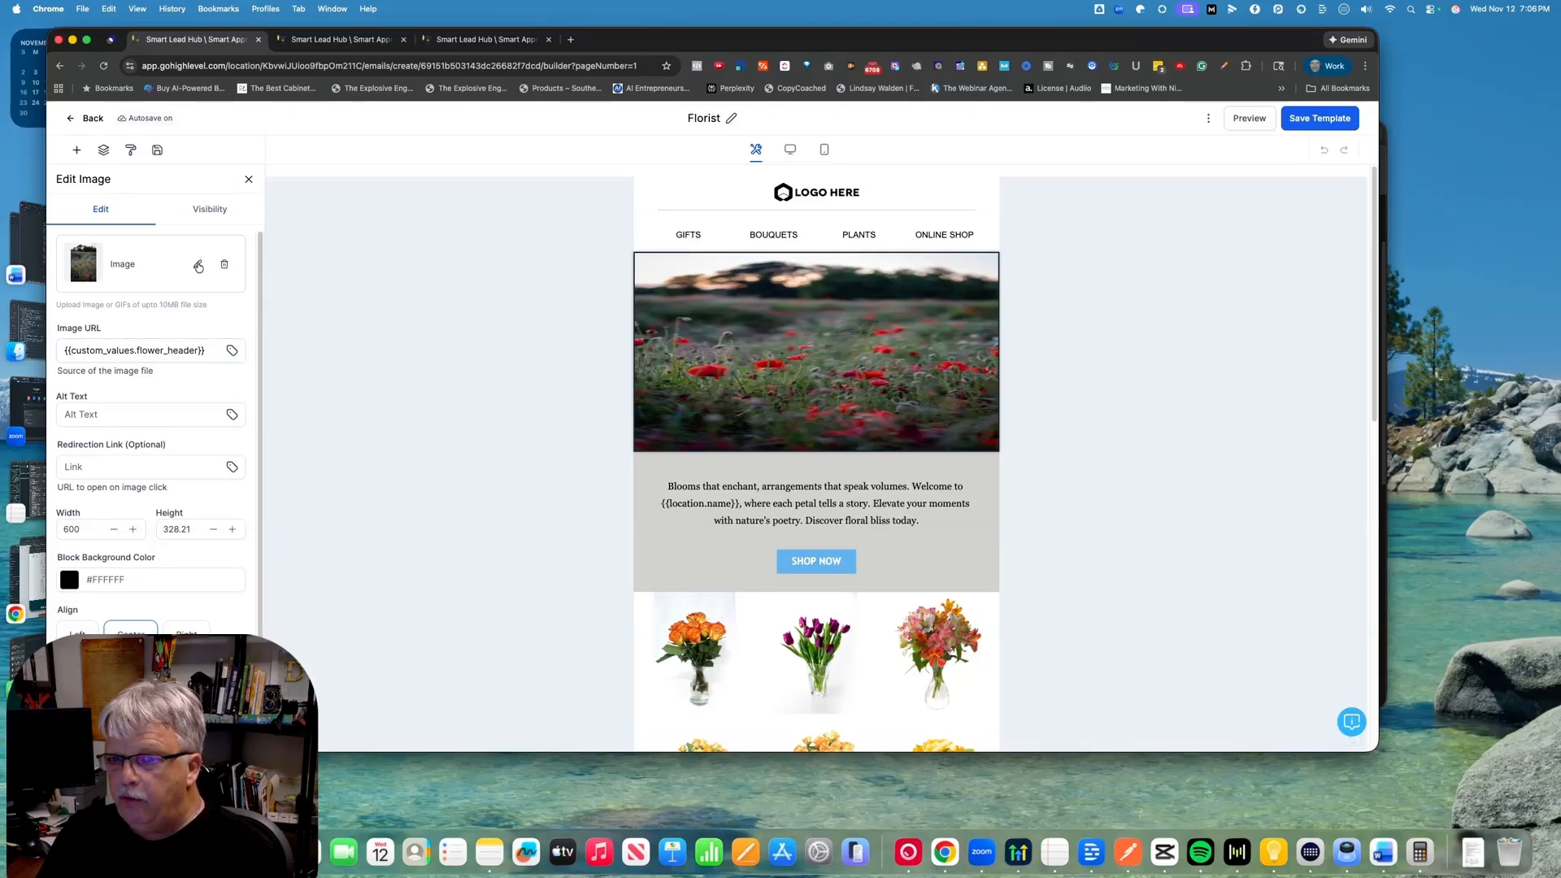
click(205, 353)
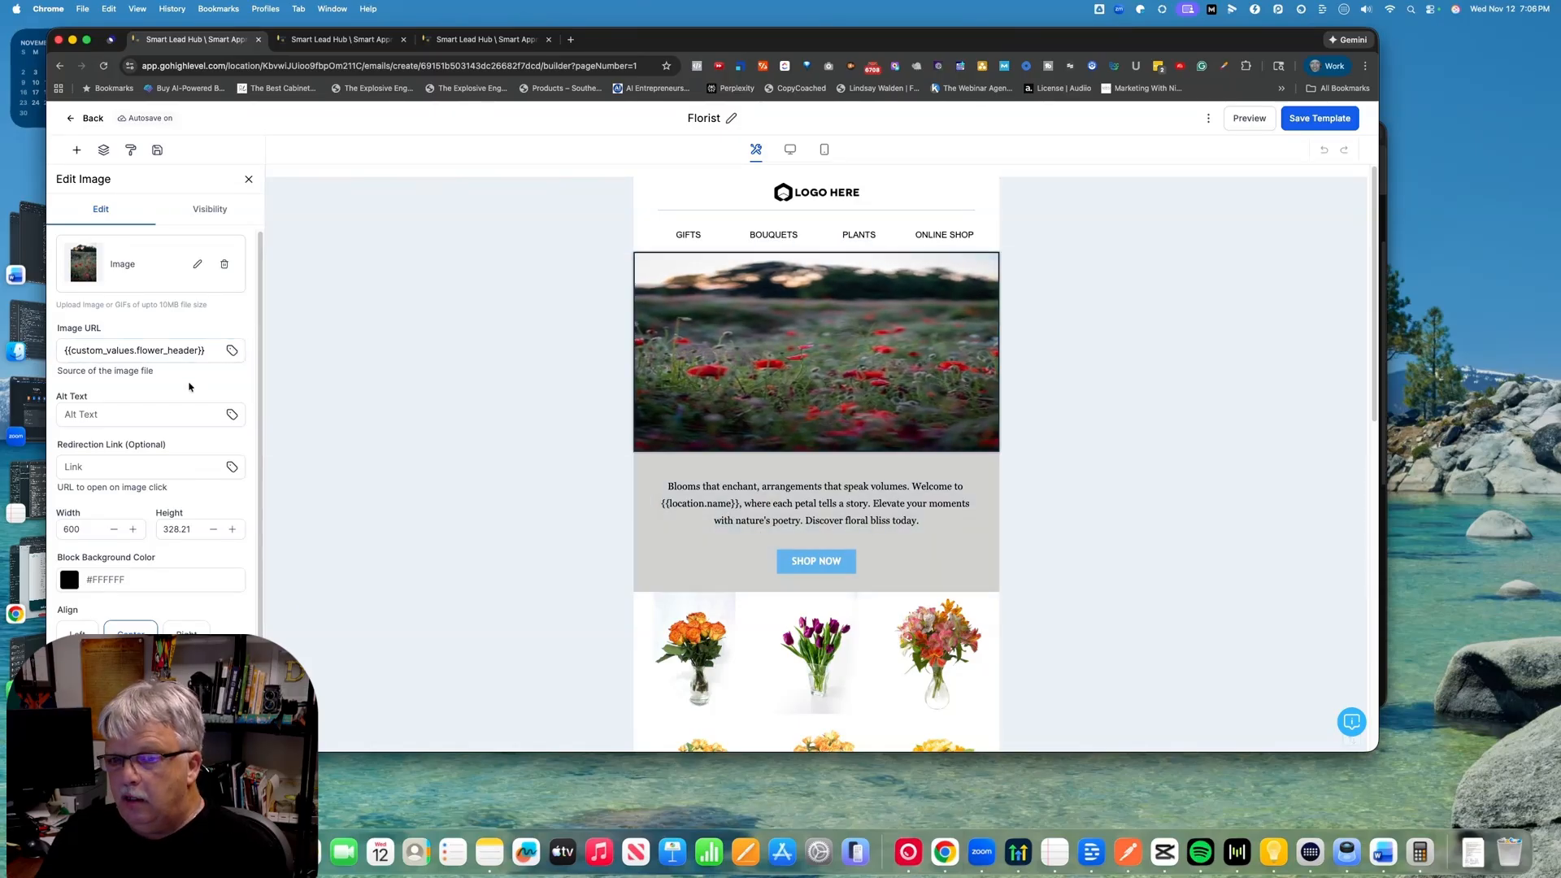
click(232, 352)
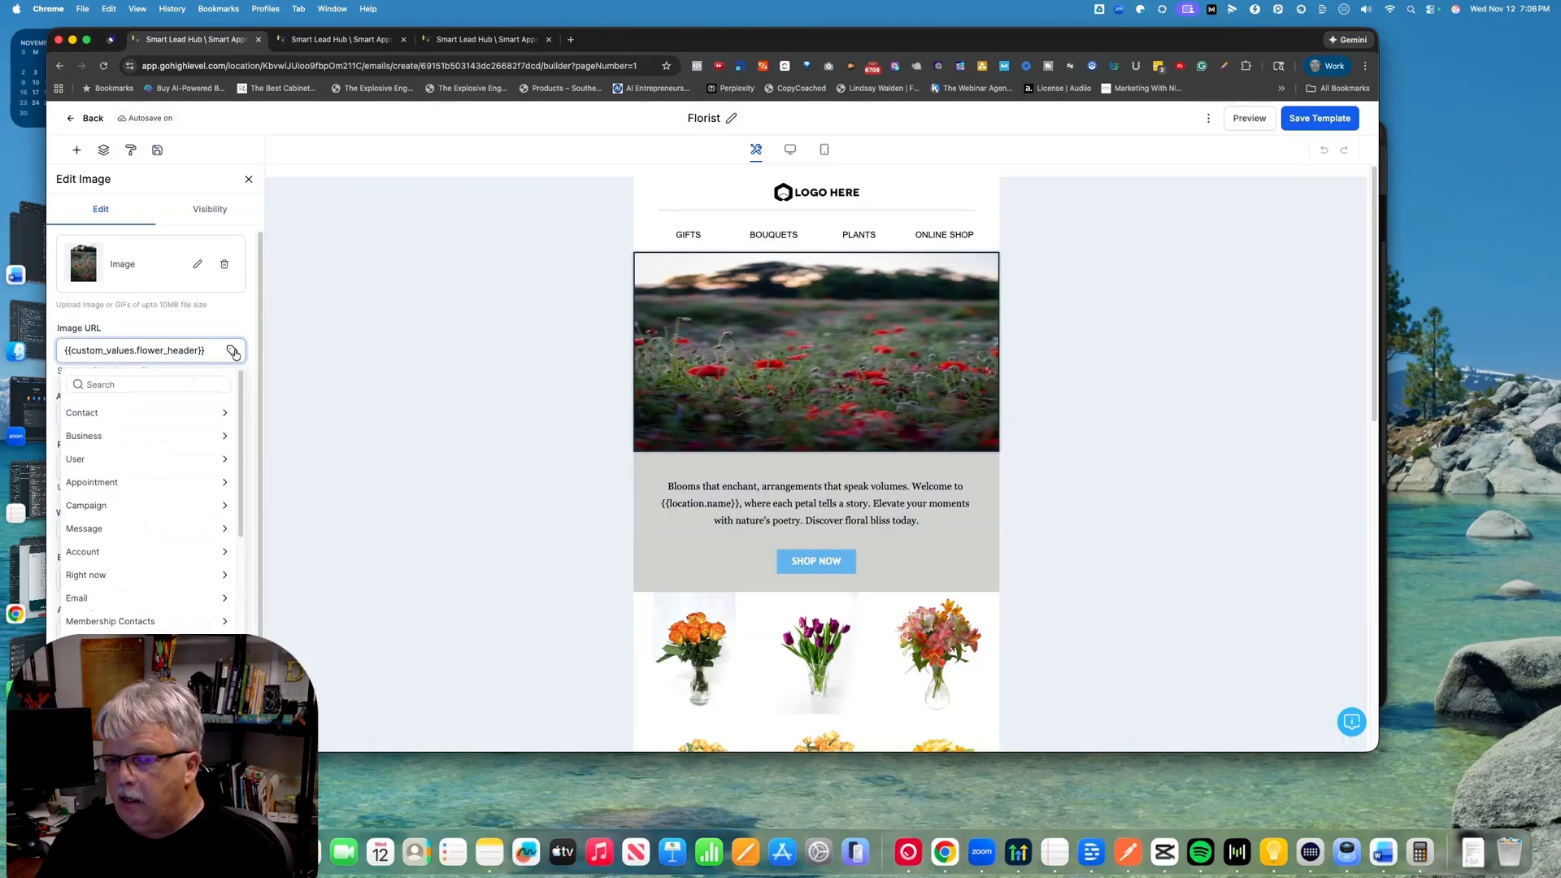
scroll(235, 452, down, 10)
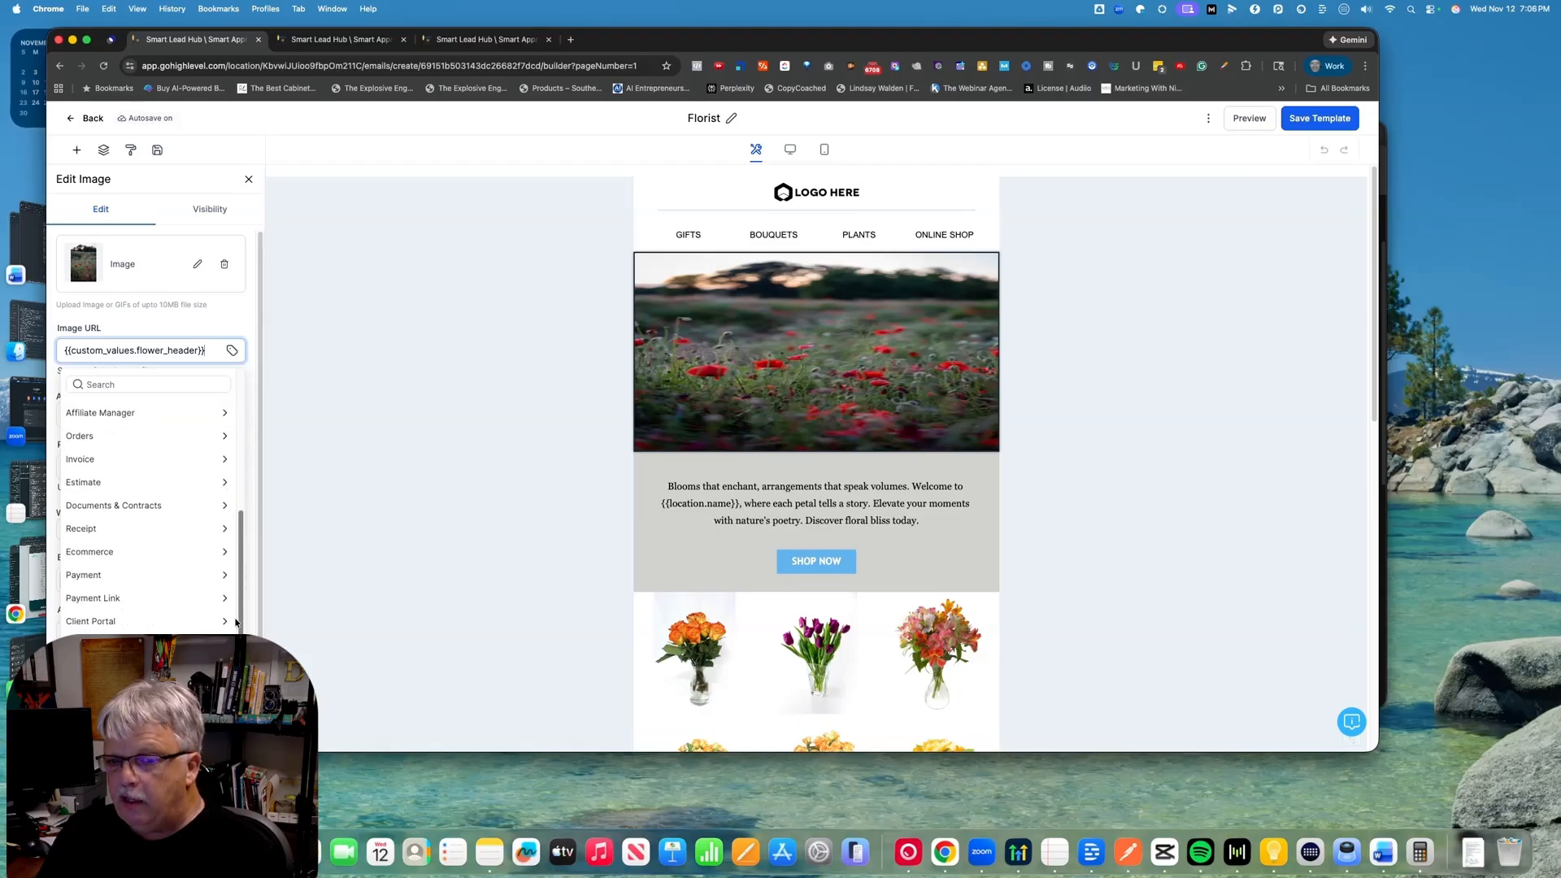
scroll(146, 504, down, 5)
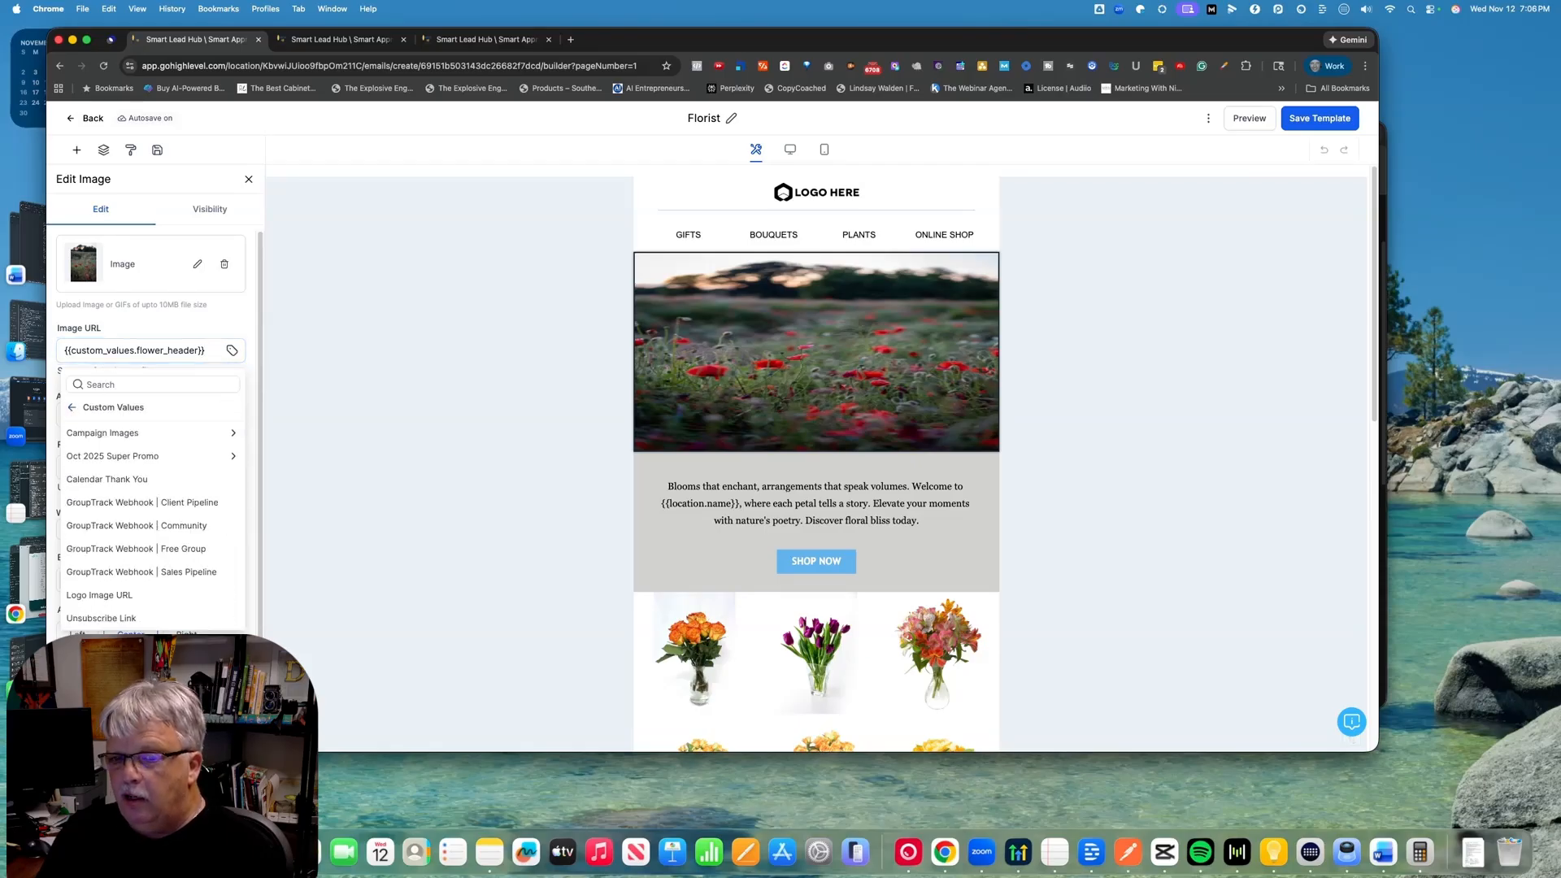
click(118, 435)
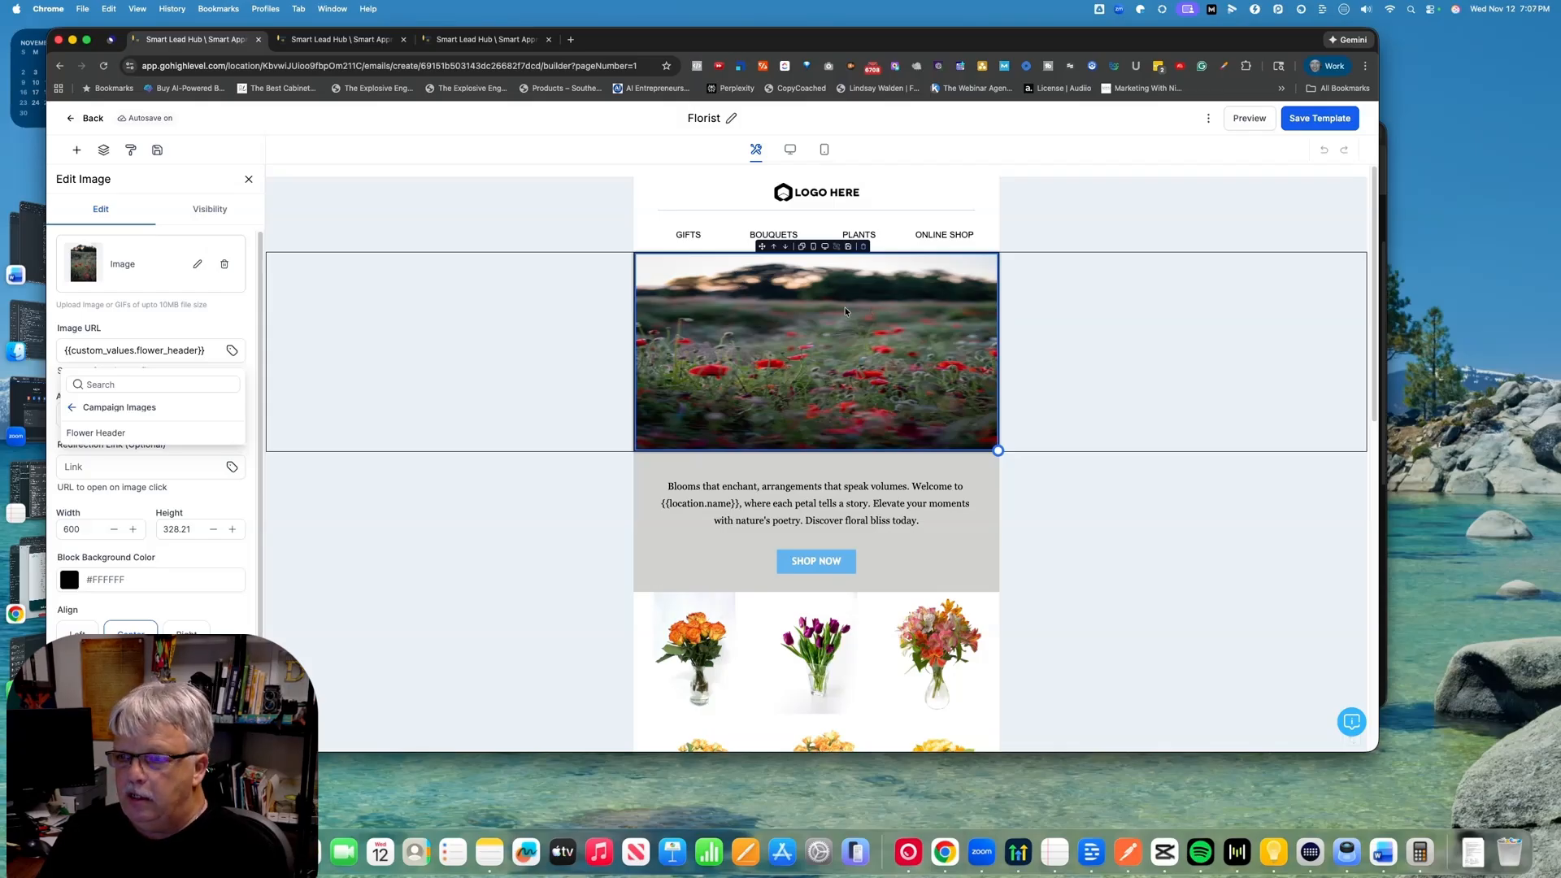
scroll(793, 374, down, 5)
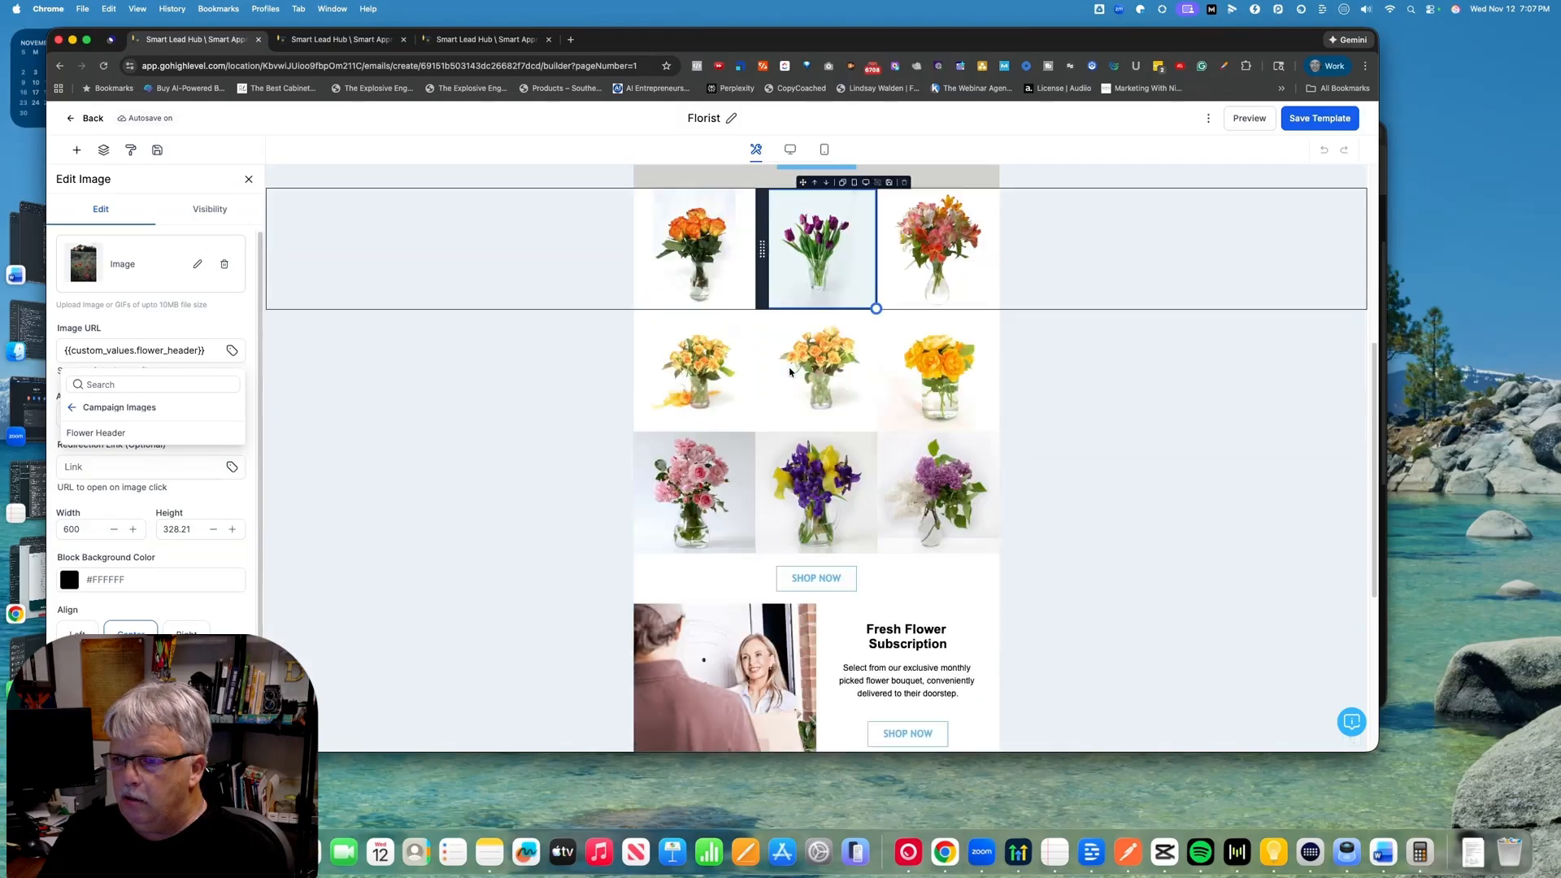
scroll(789, 372, down, 4)
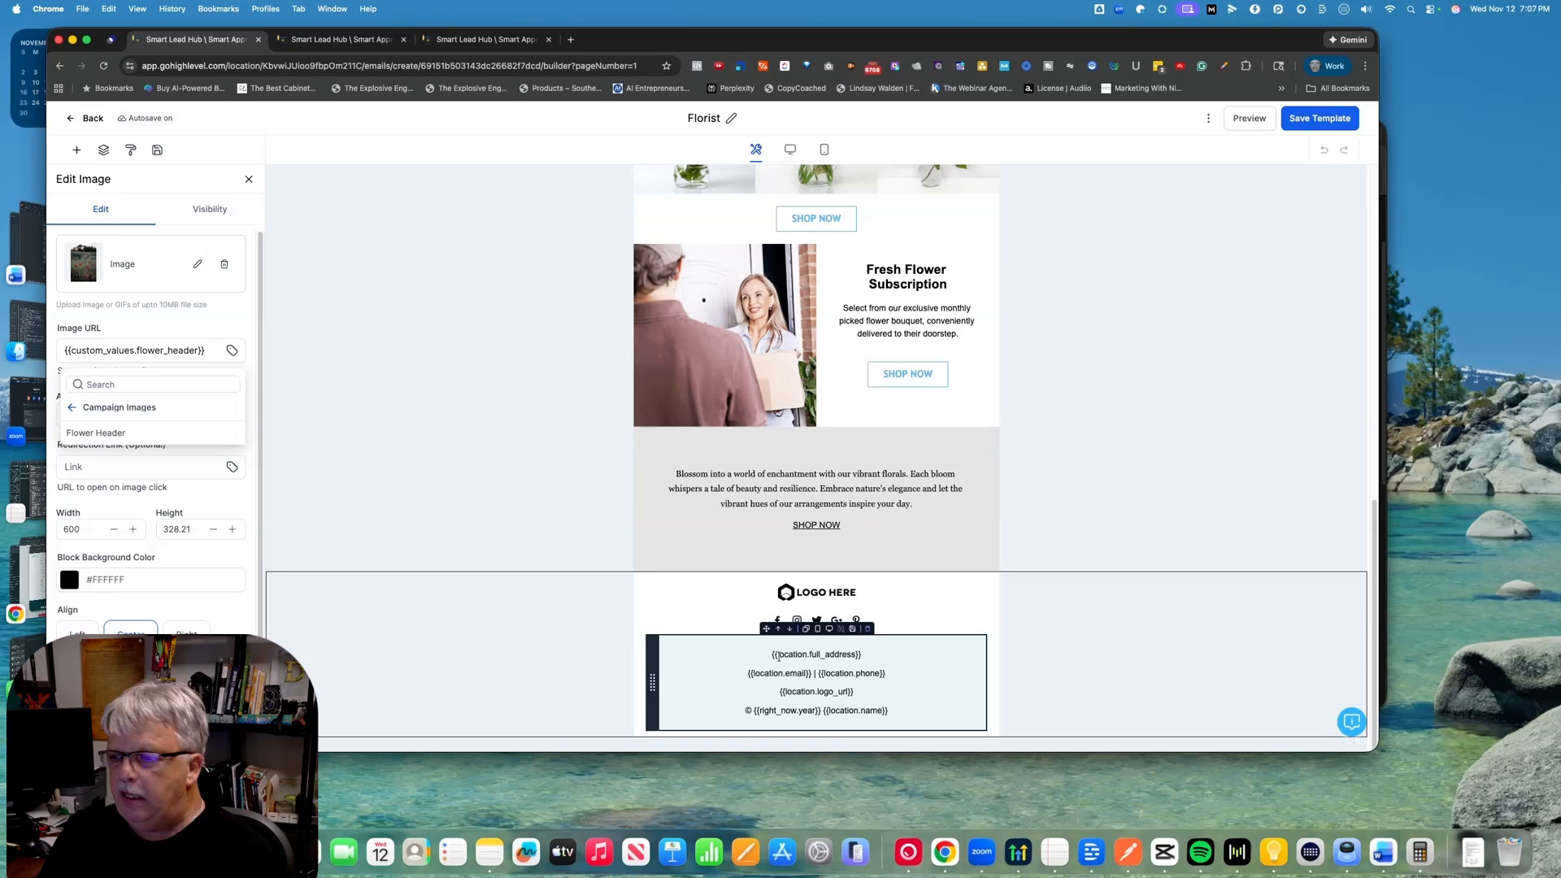
- Return to the header image at the start of the Florist template and check its image URL
scroll(842, 653, up, 15)
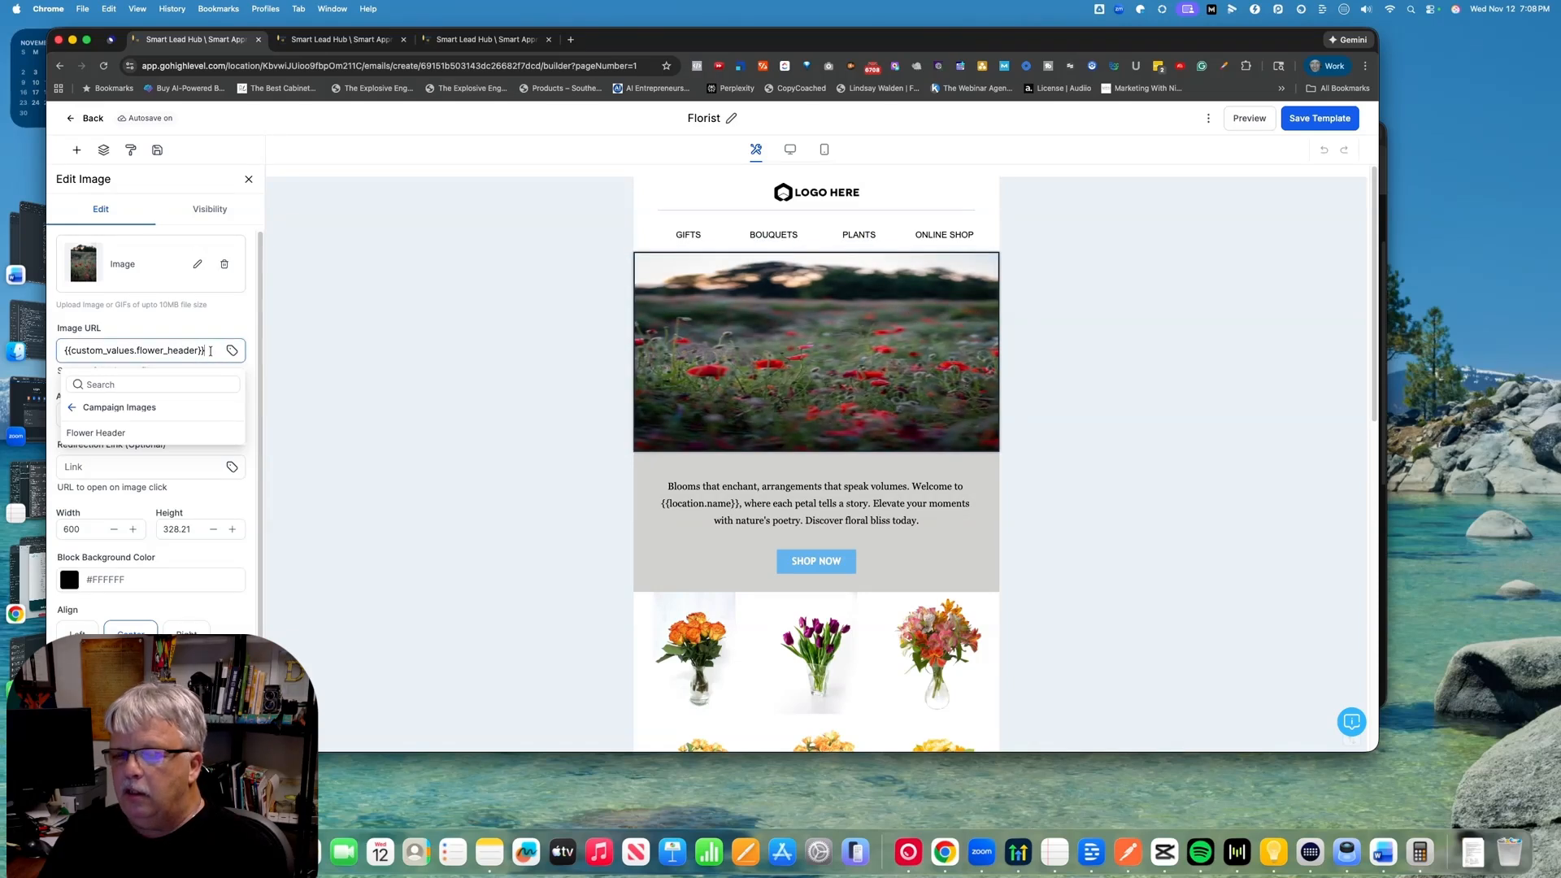
click(210, 351)
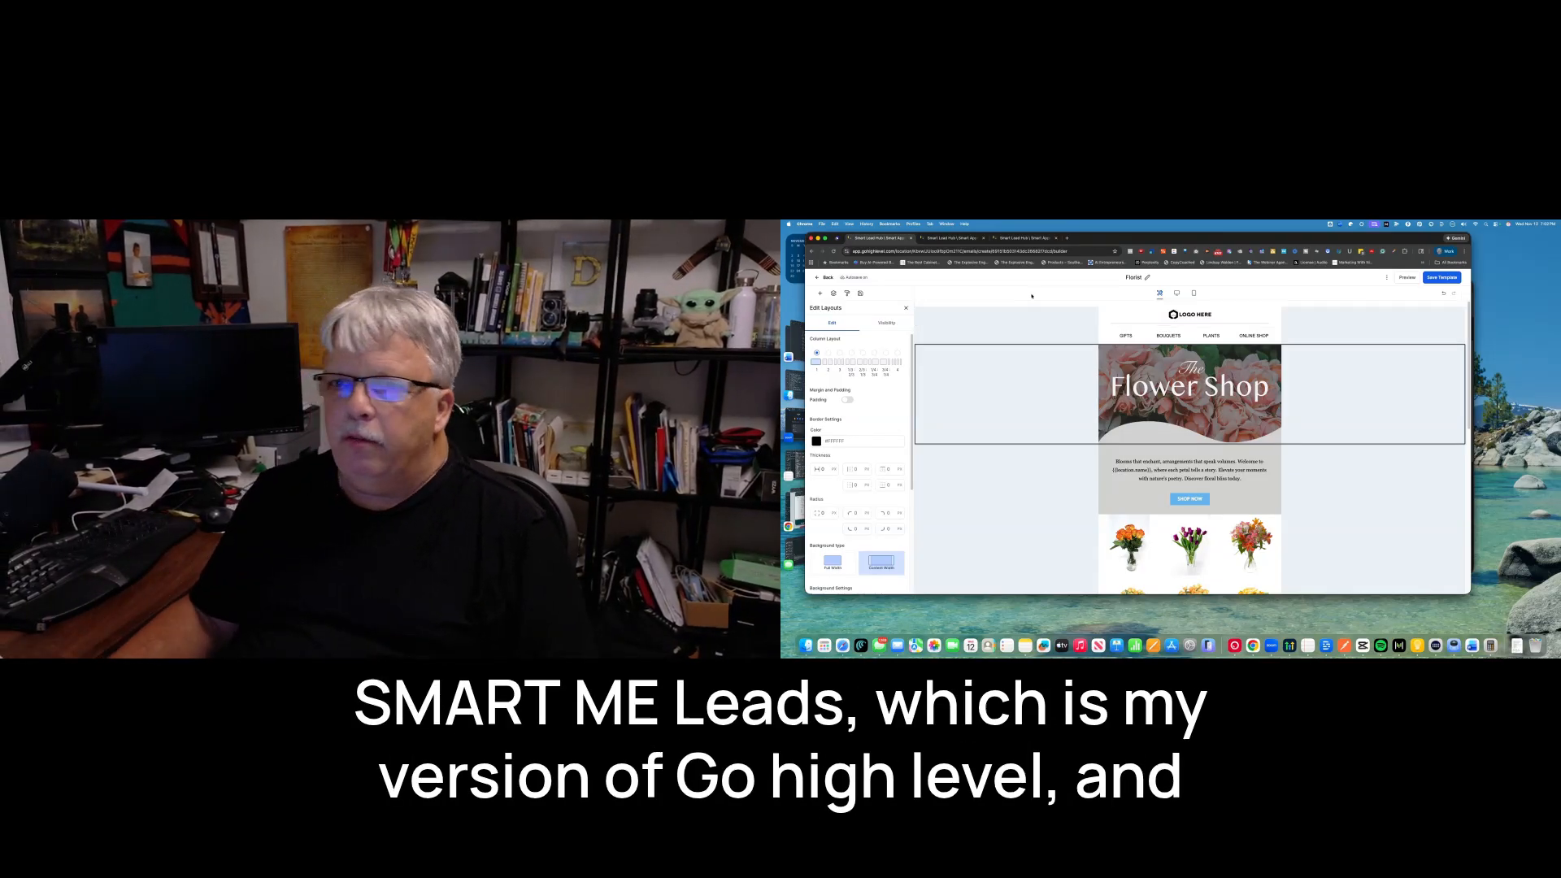
- Look over the media storage and the Florist template, and select the Flower Shop header image
drag(1106, 239, 1105, 240)
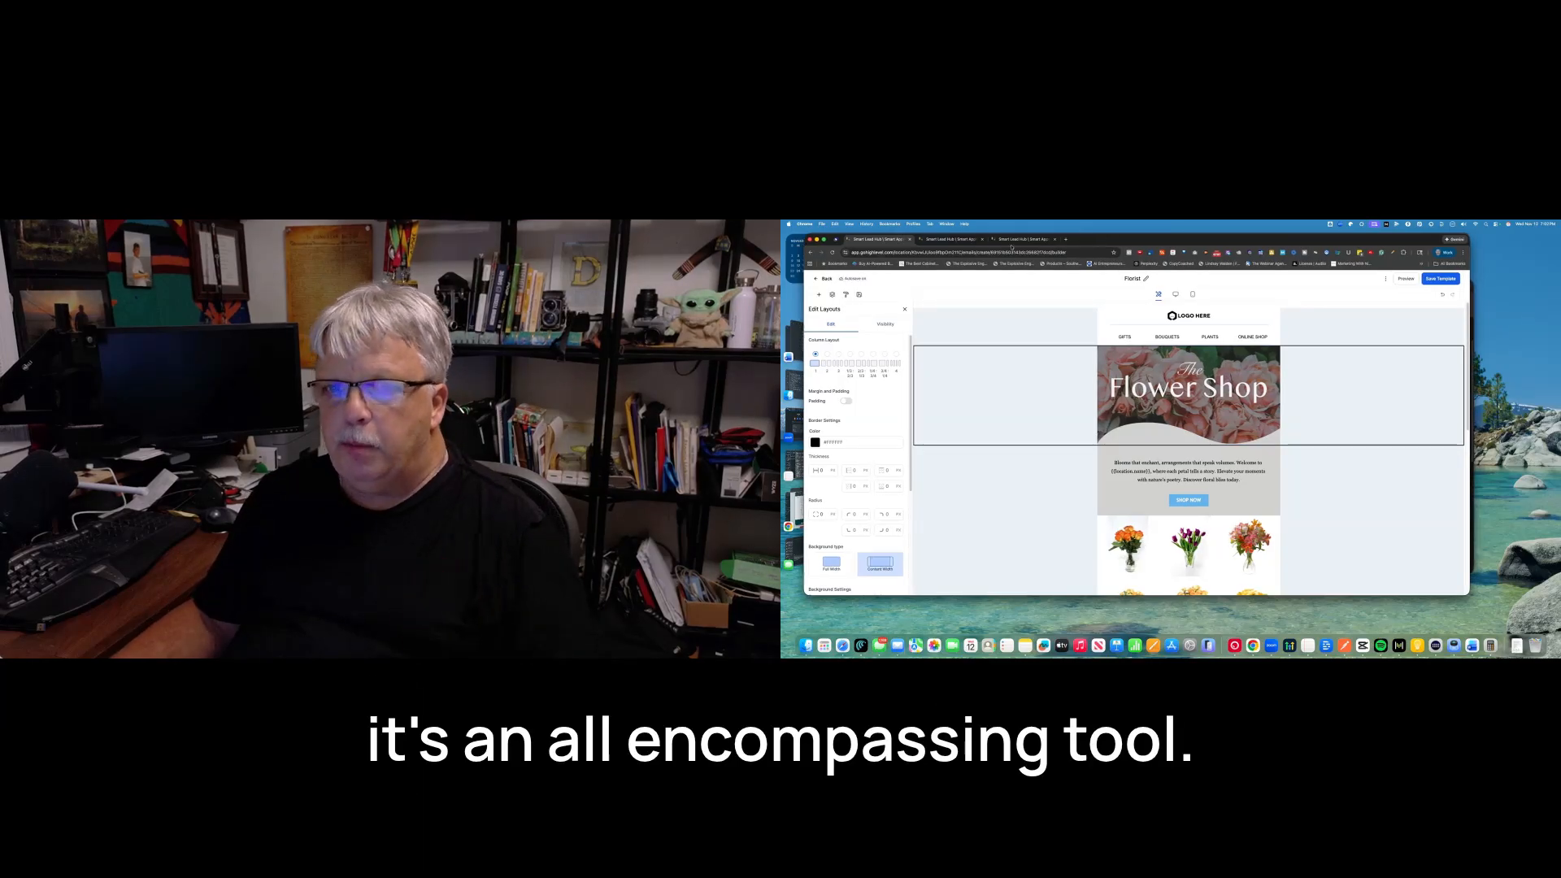
click(946, 239)
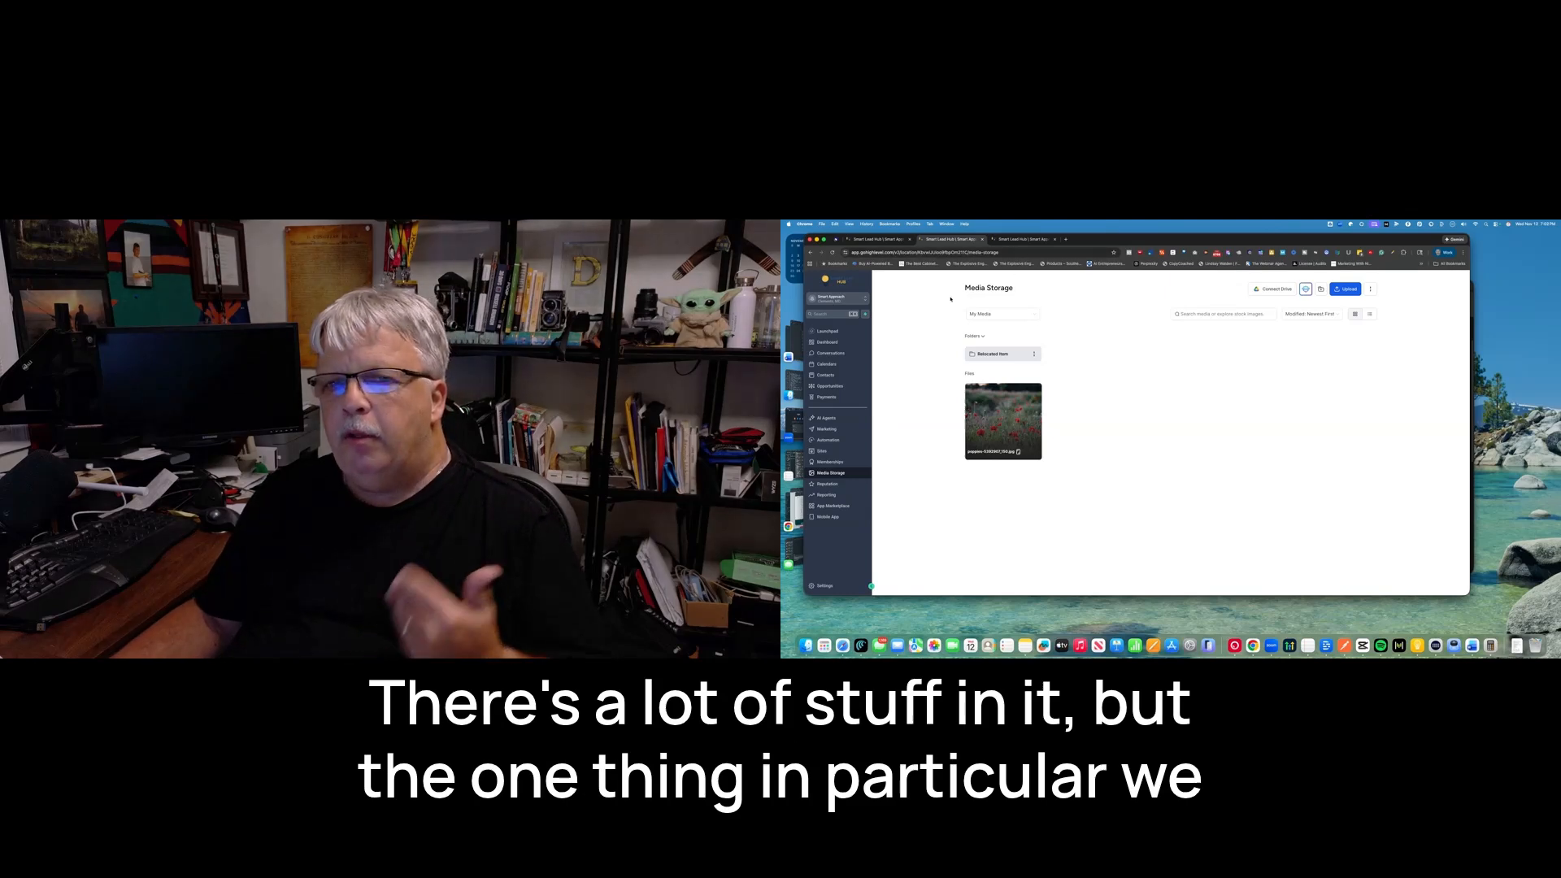
click(881, 240)
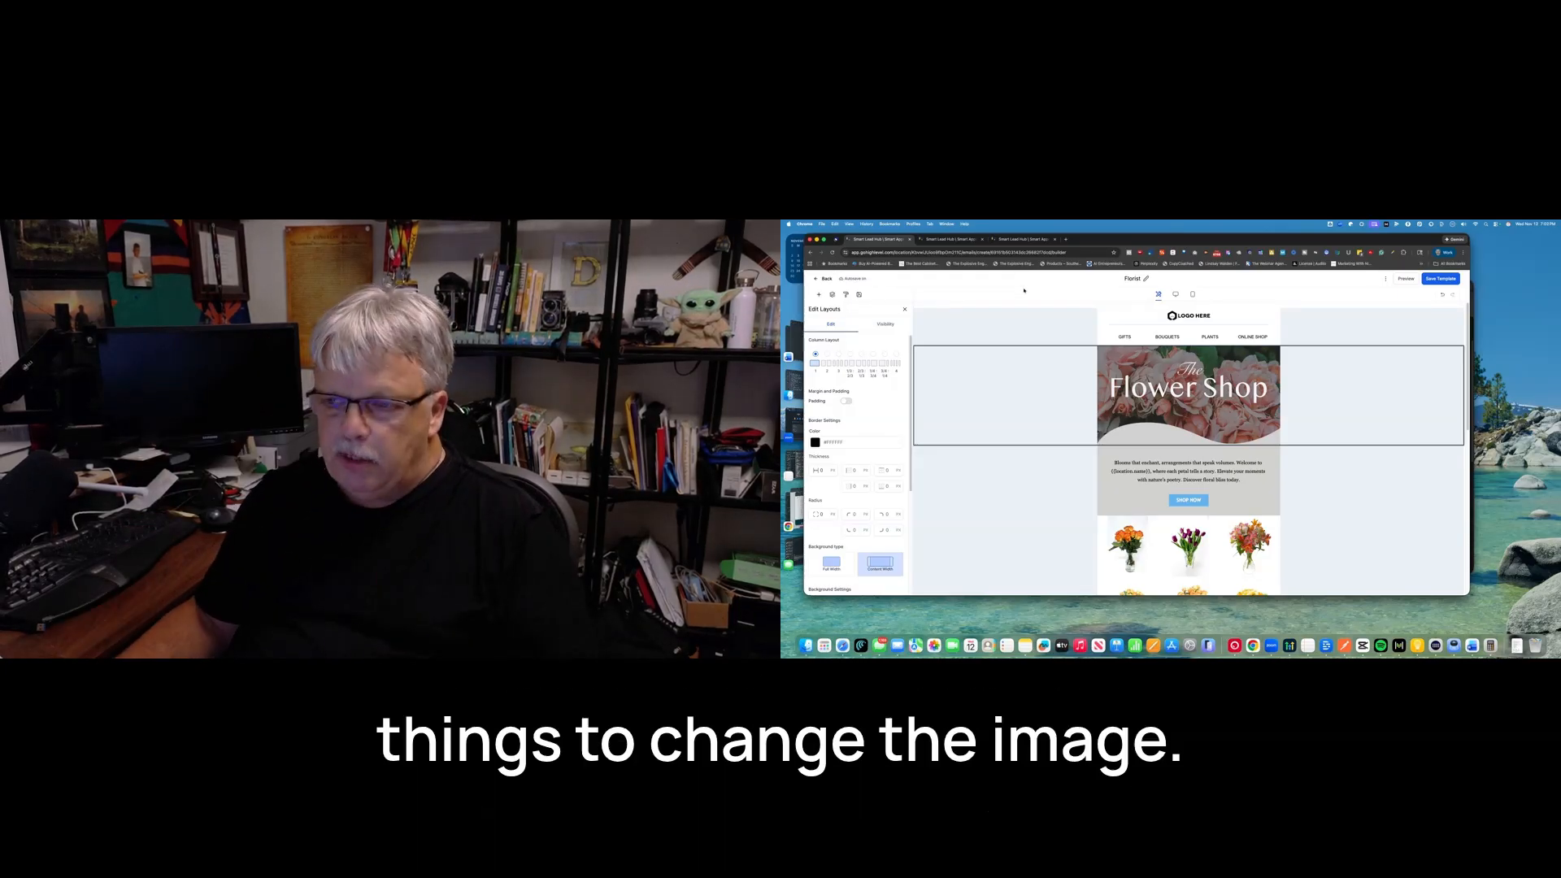
click(1187, 406)
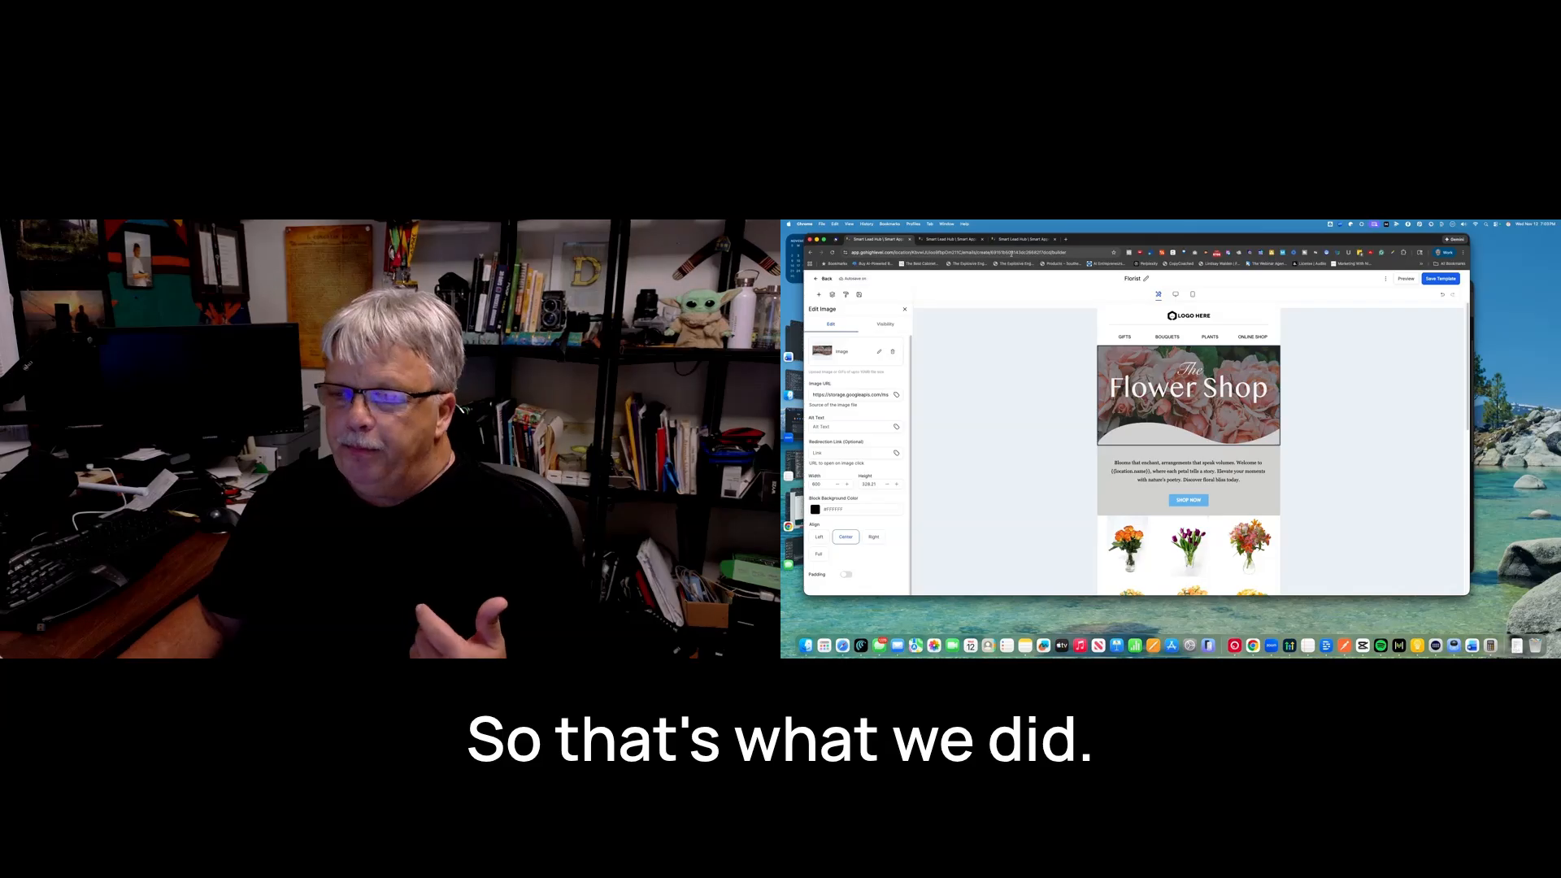
- Open the Campaign Images folder among the custom values
click(1013, 241)
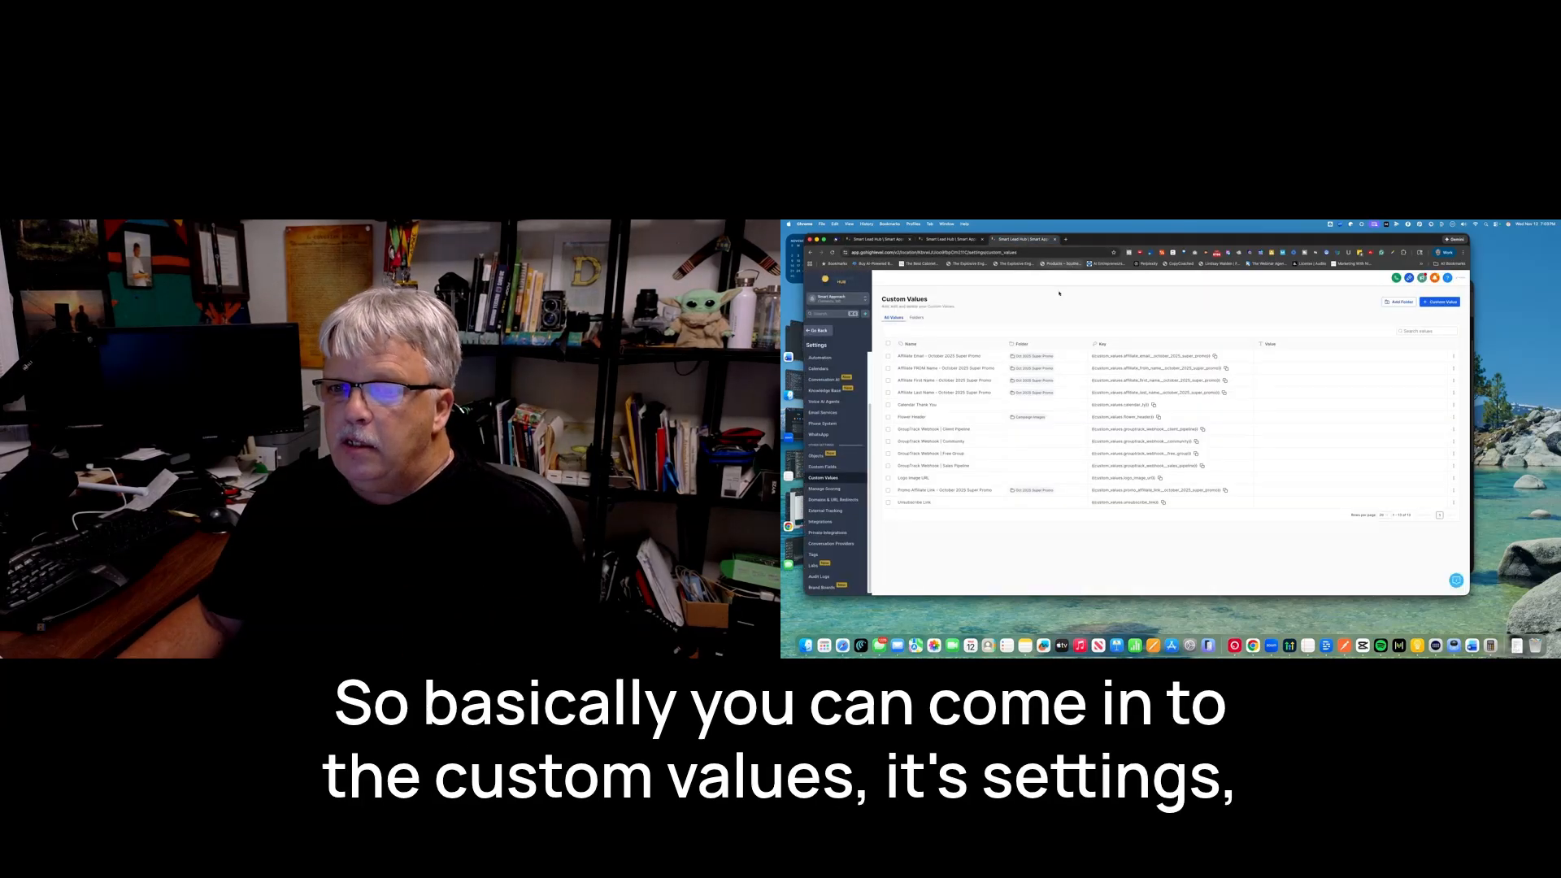
click(916, 317)
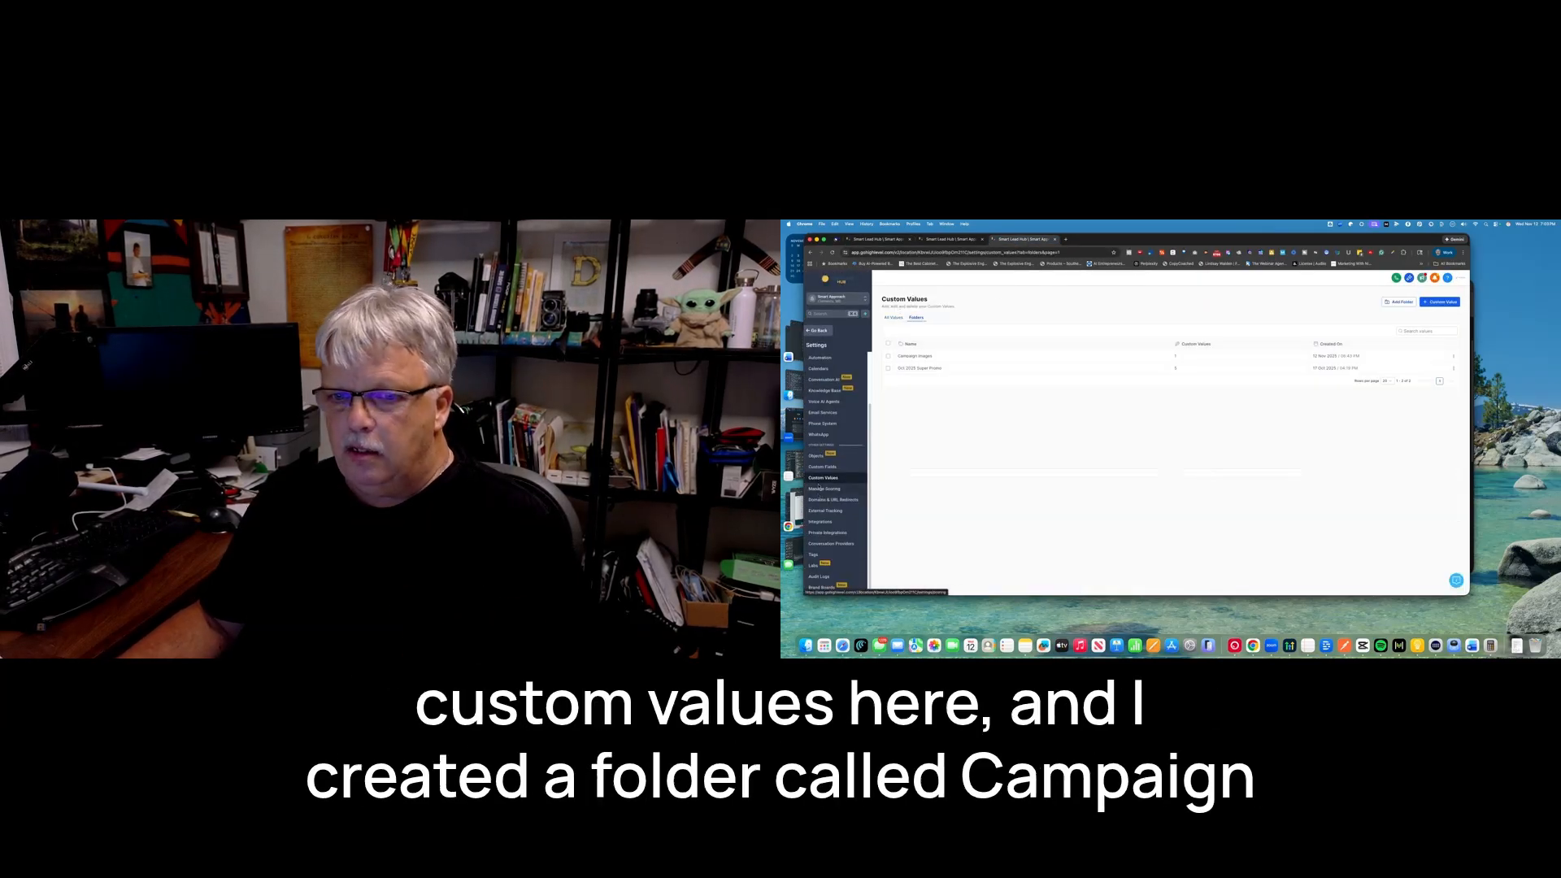
click(913, 357)
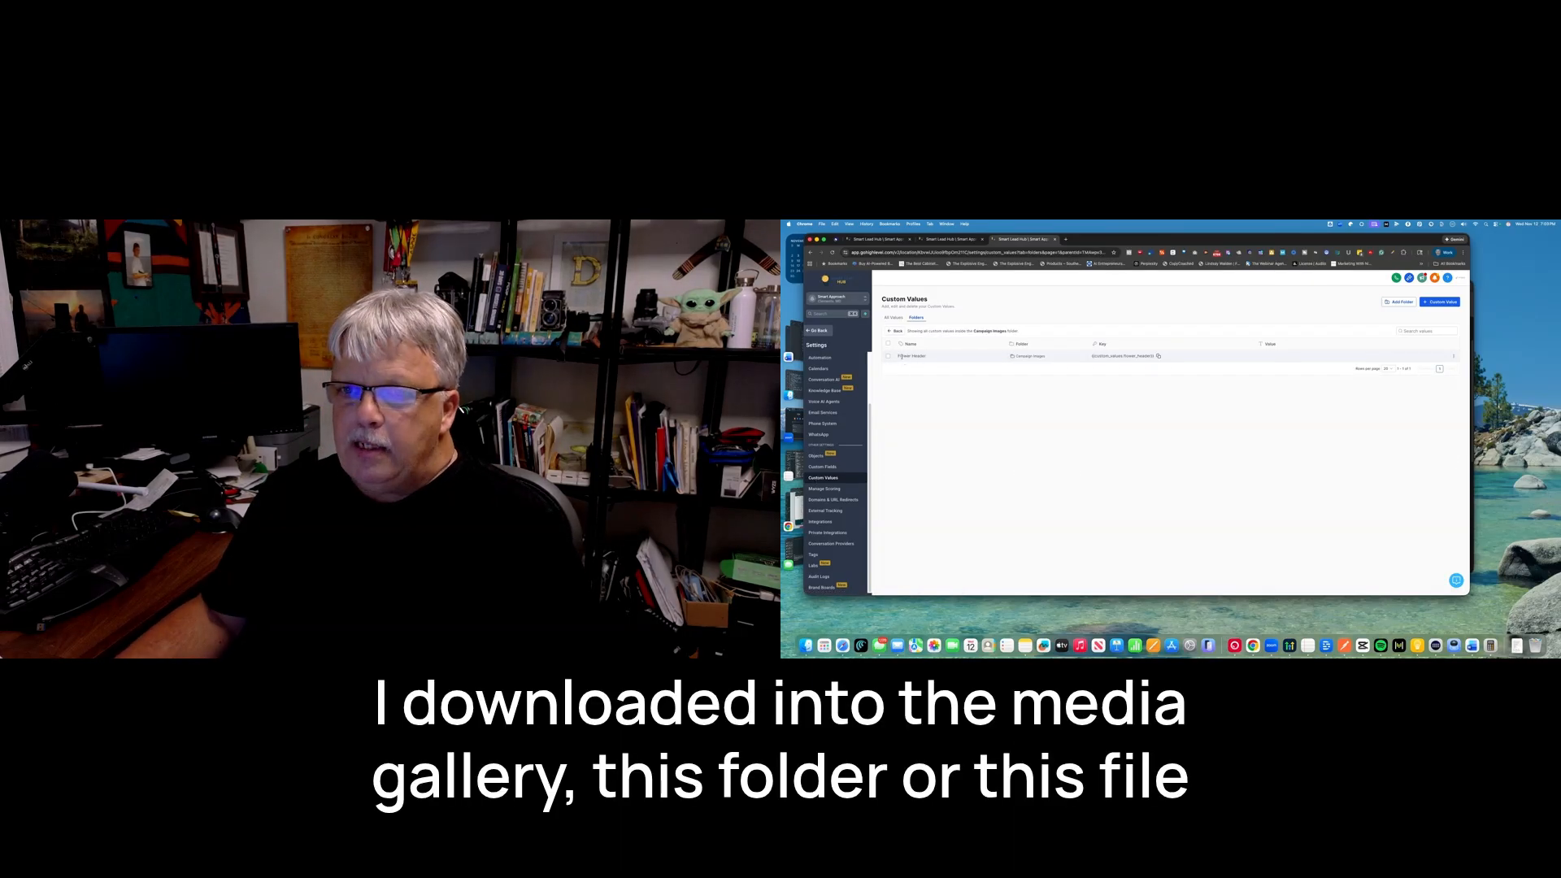
- Copy the link of the poppies image in the media storage
click(950, 240)
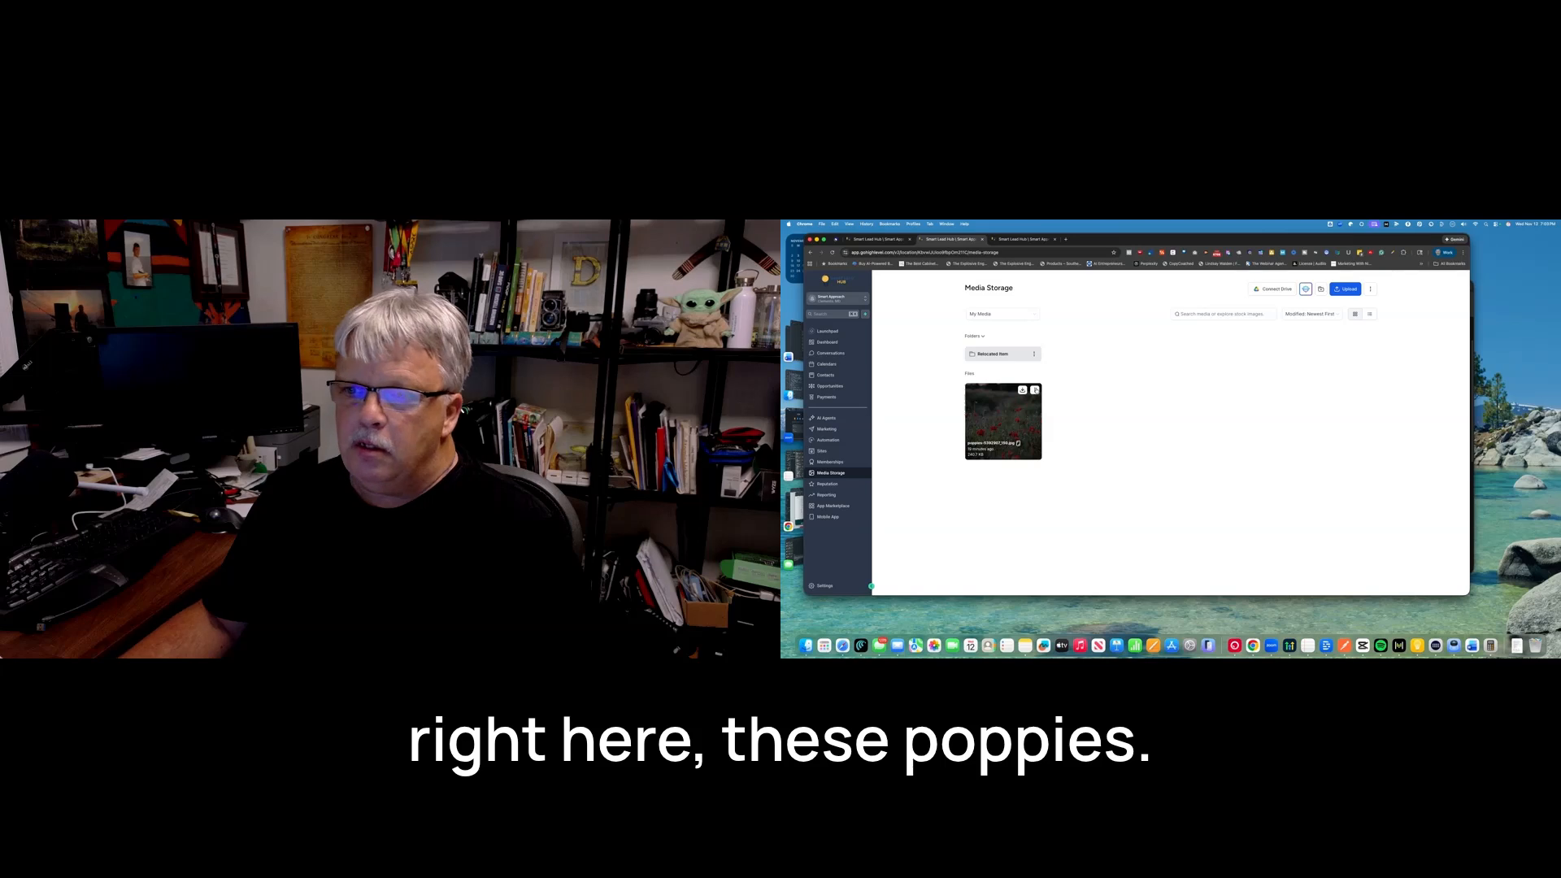
click(1035, 391)
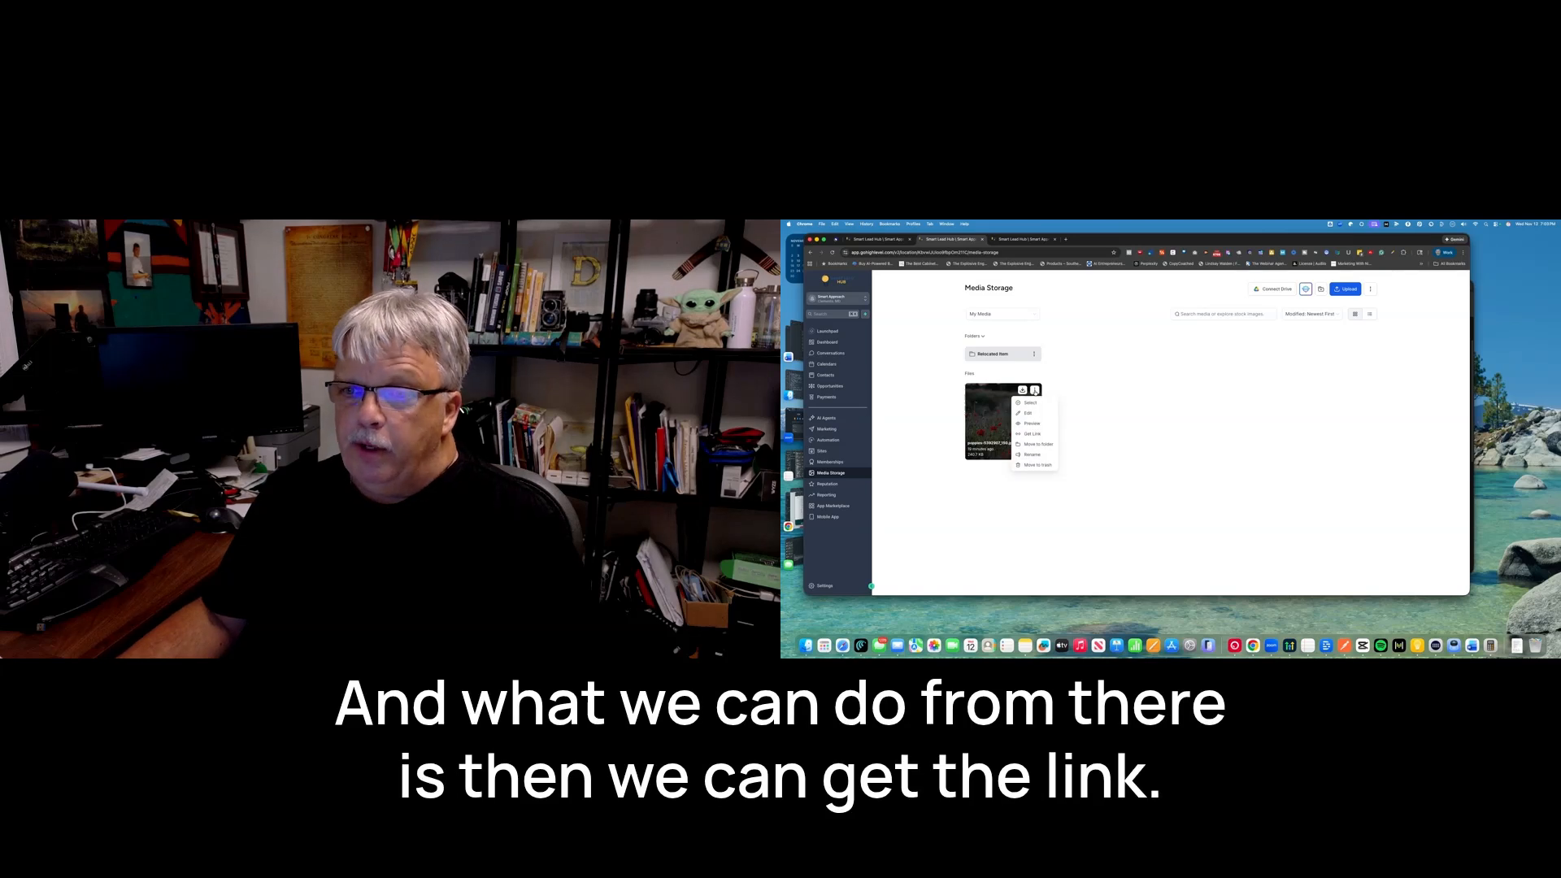
click(1031, 434)
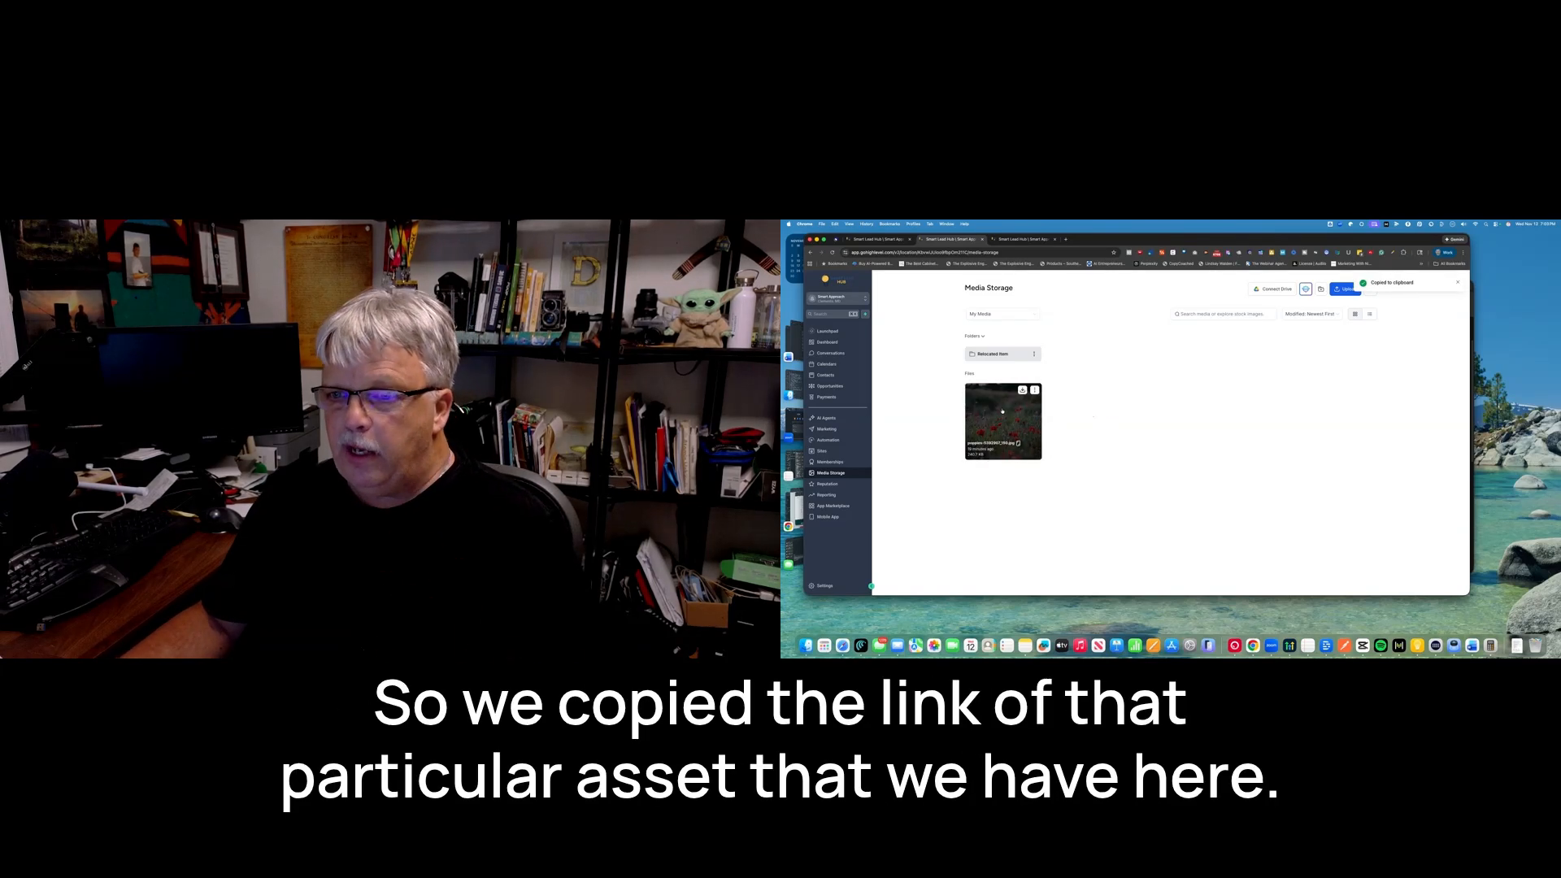
- Edit the Flower Header custom value in the Campaign Images folder, set its value to the copied image link and save it
click(1020, 241)
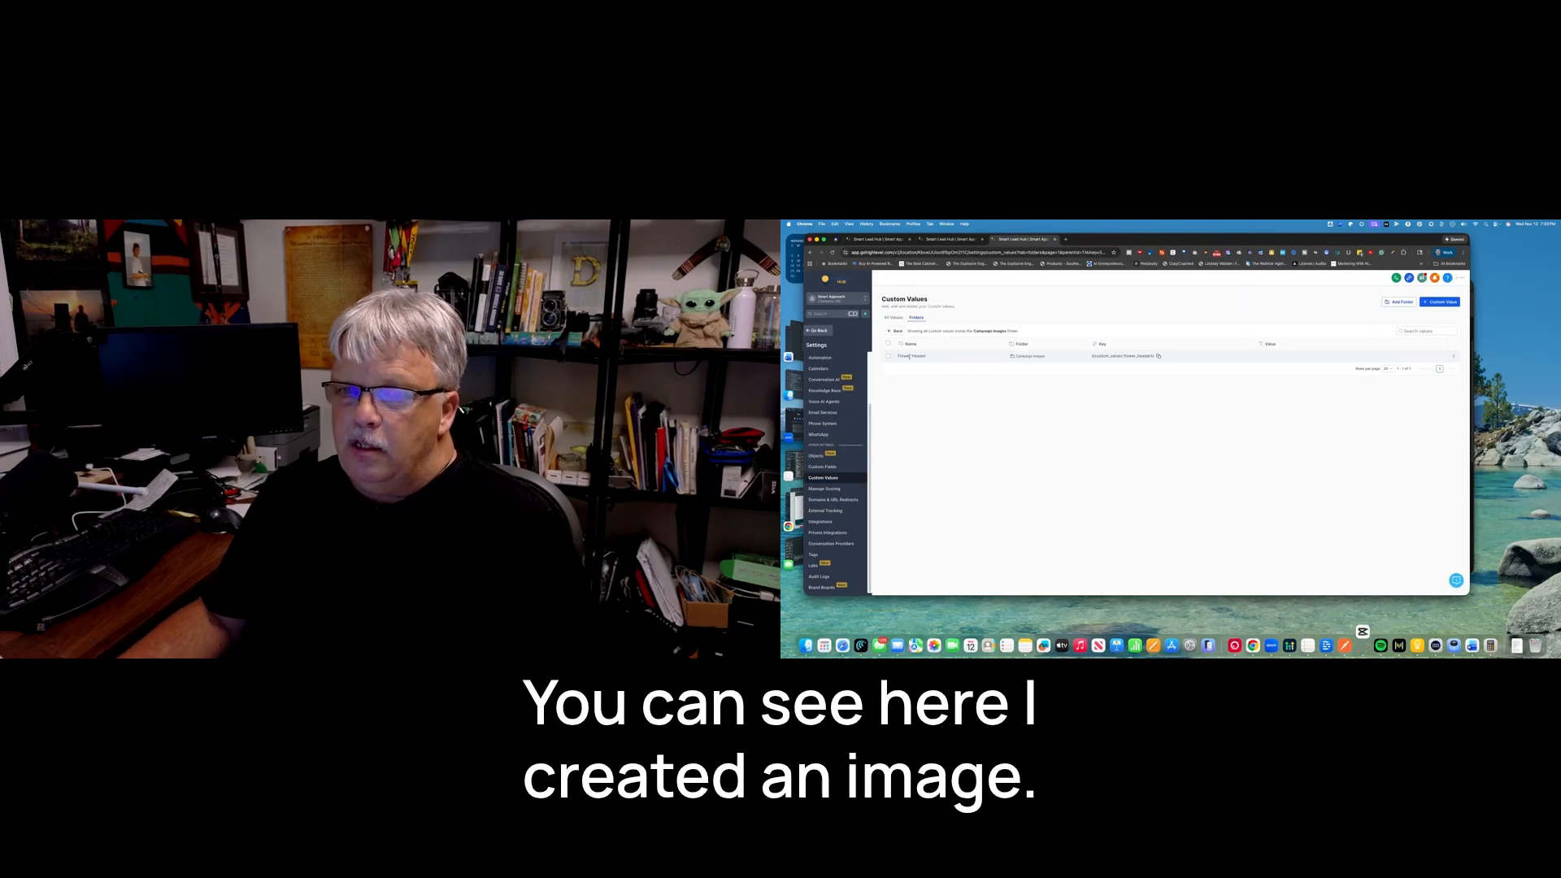
click(1435, 304)
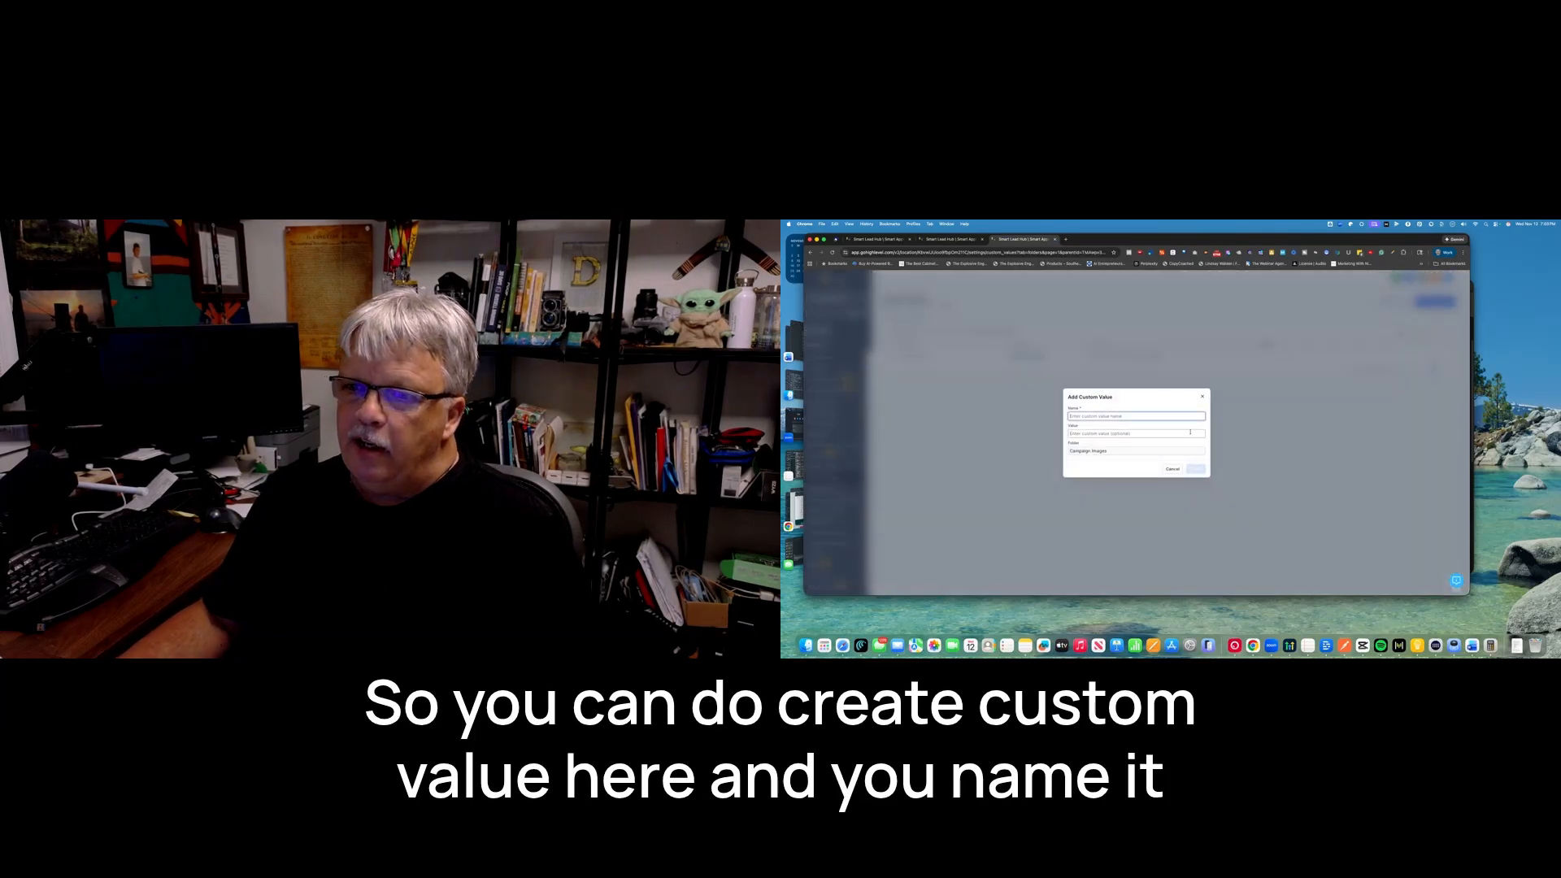
click(1172, 470)
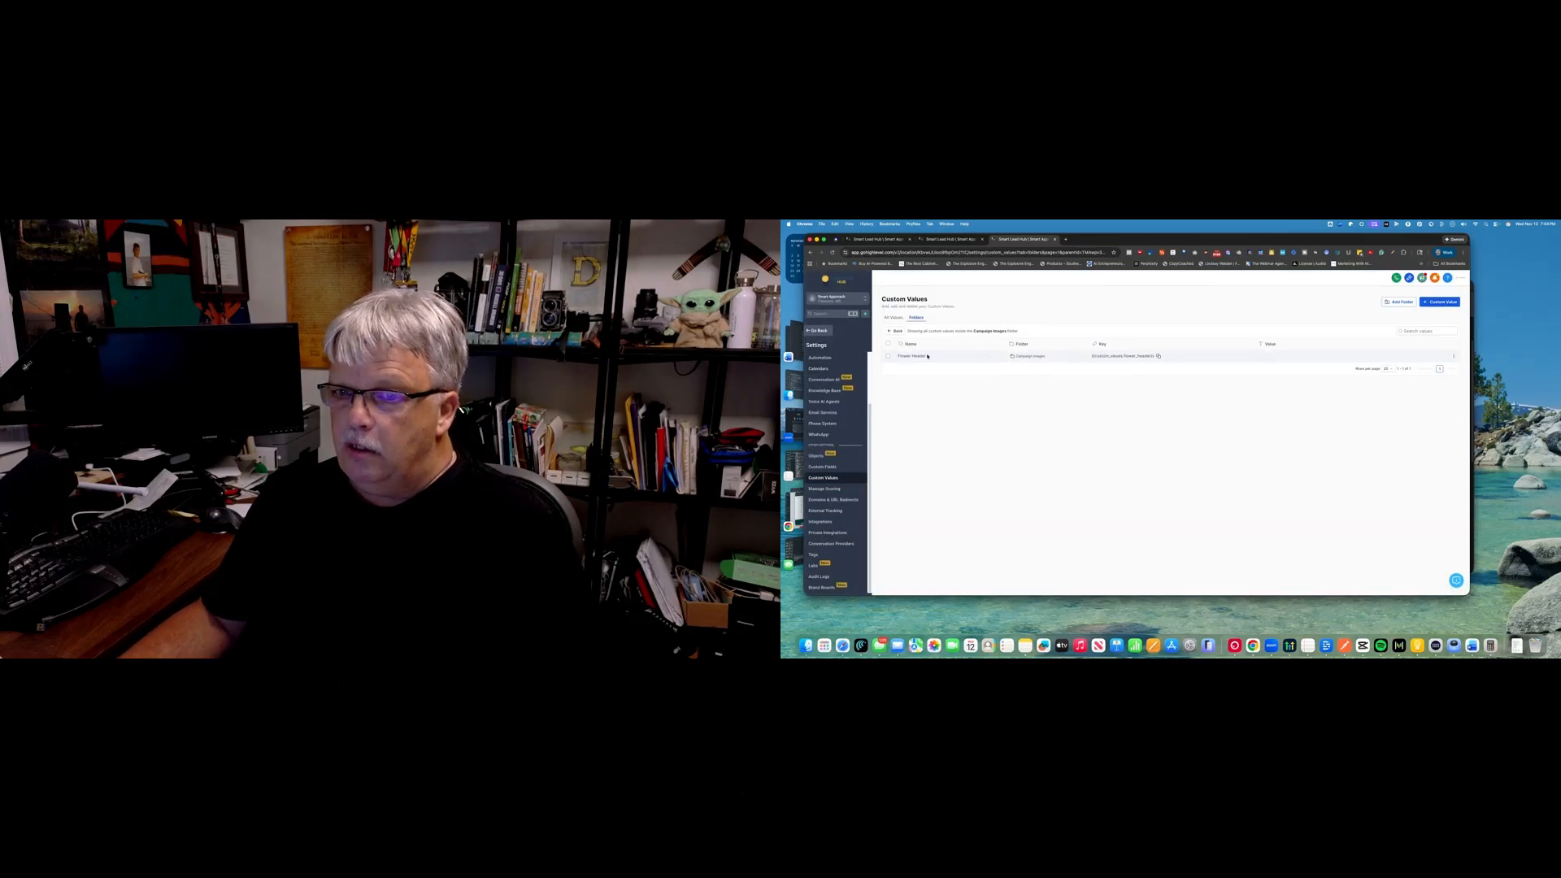
click(889, 356)
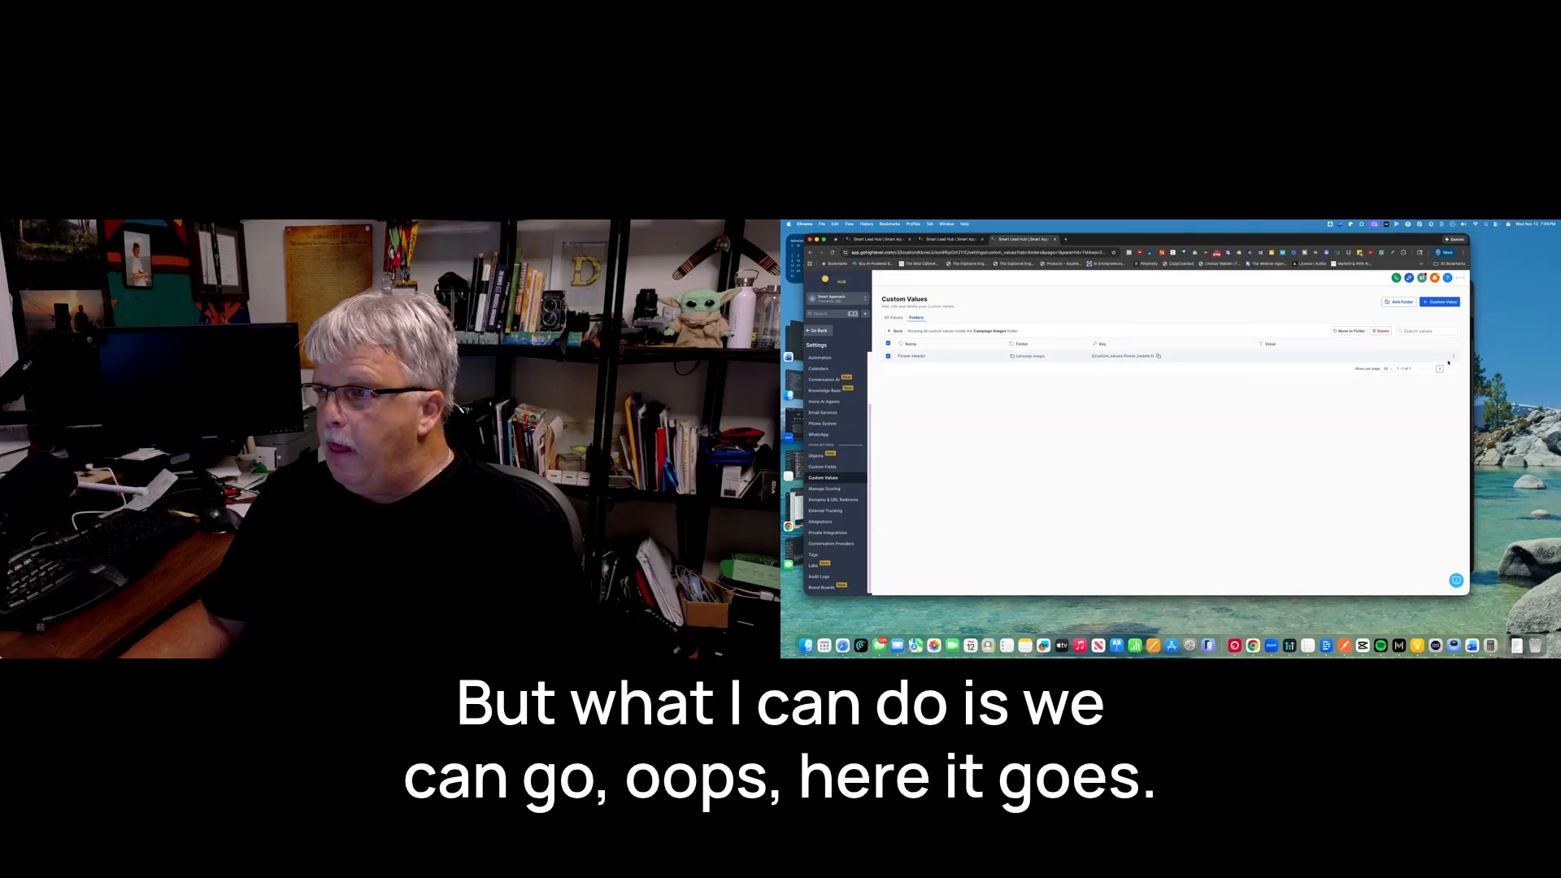
click(1455, 358)
click(1416, 370)
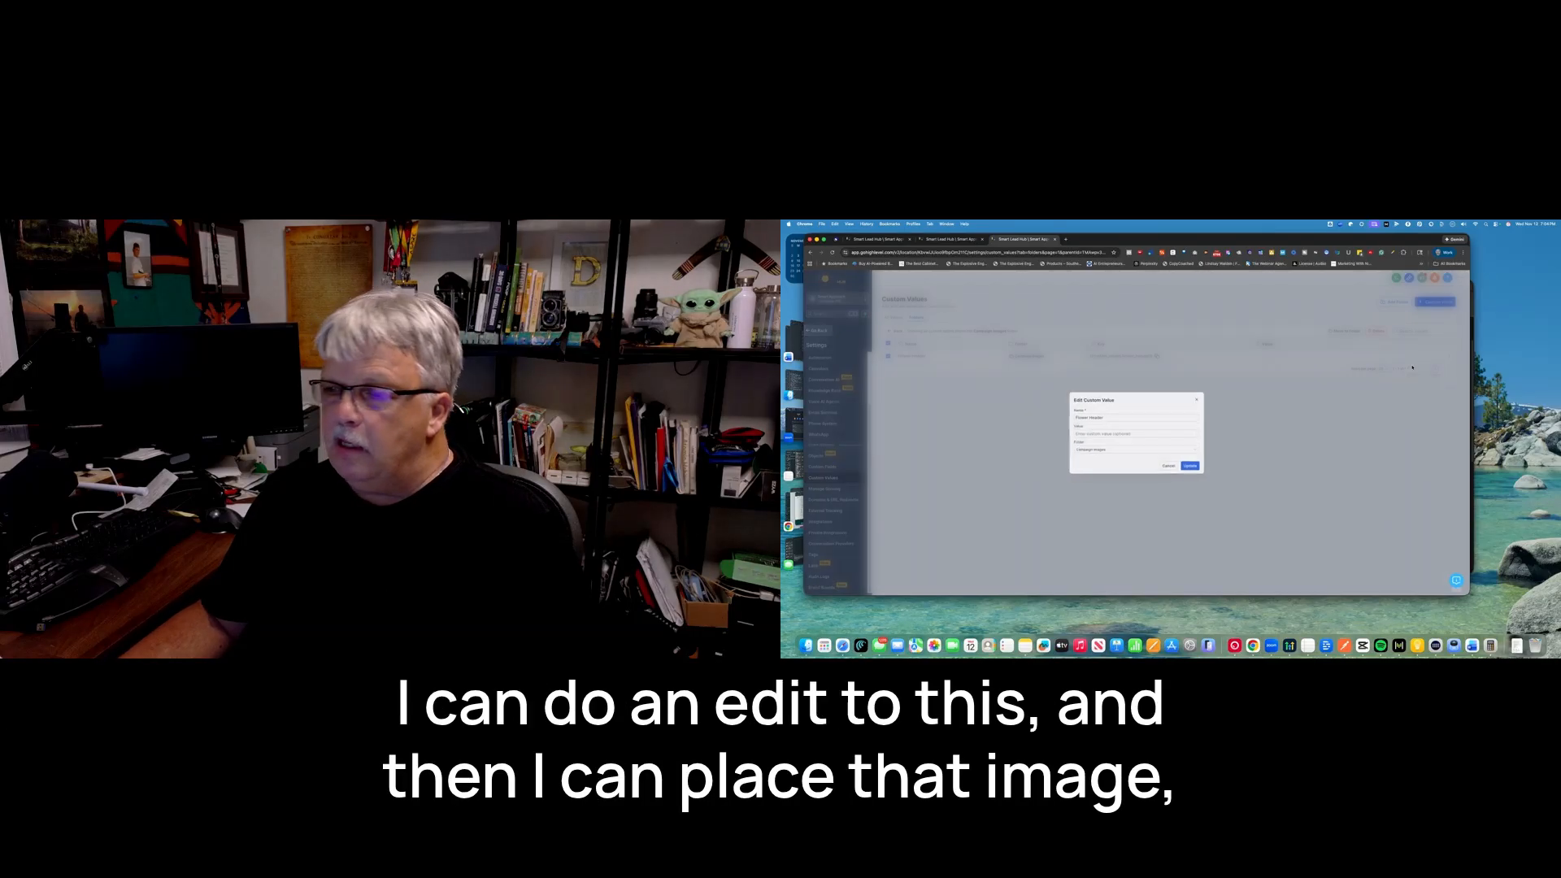
click(1118, 433)
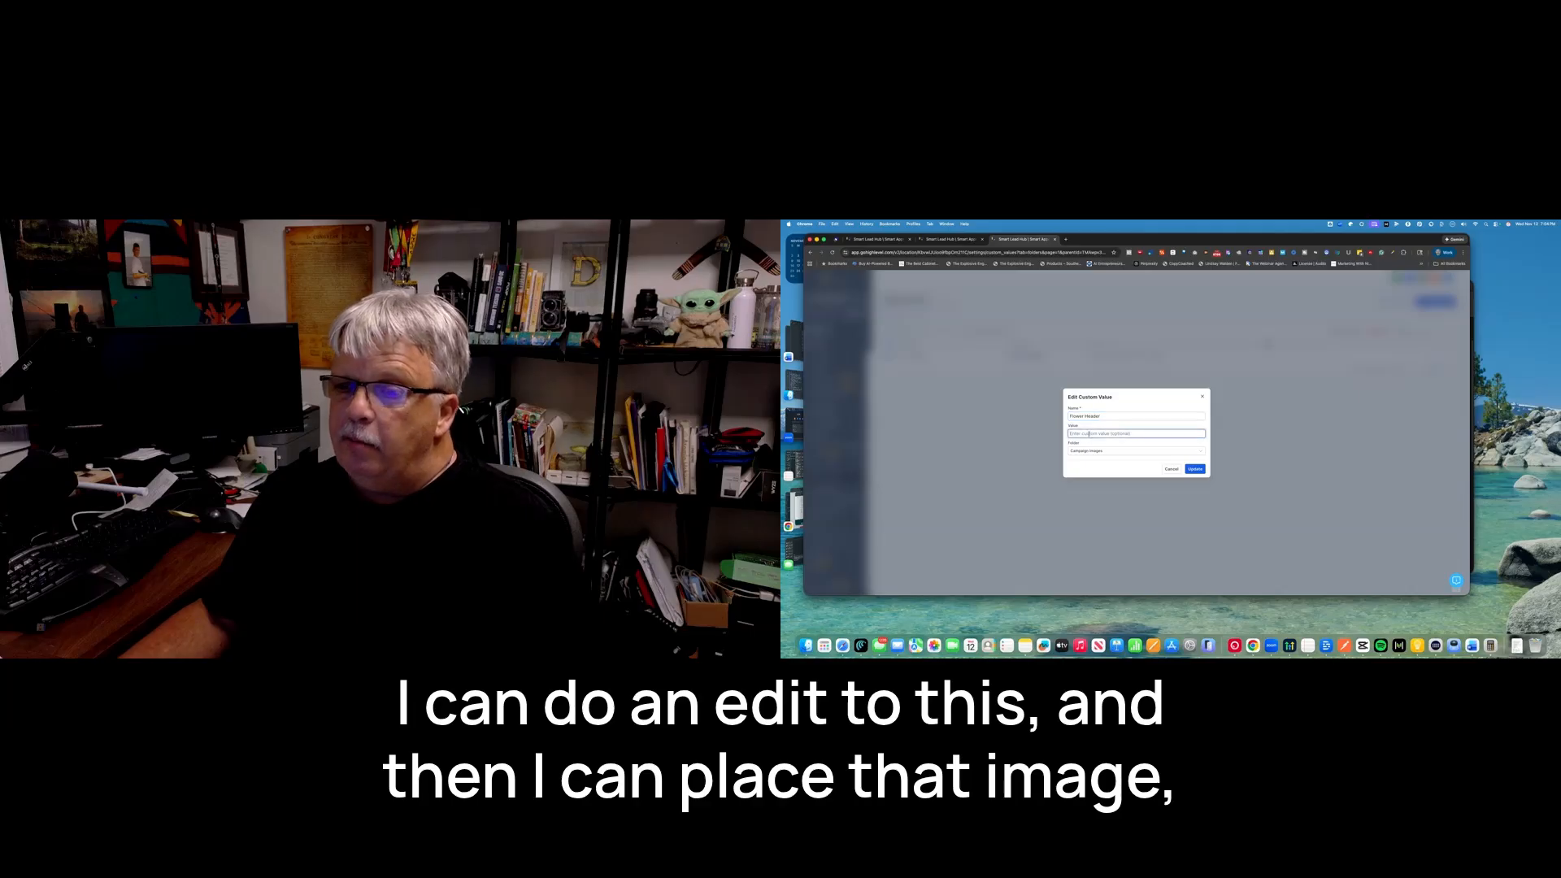
key(super+v)
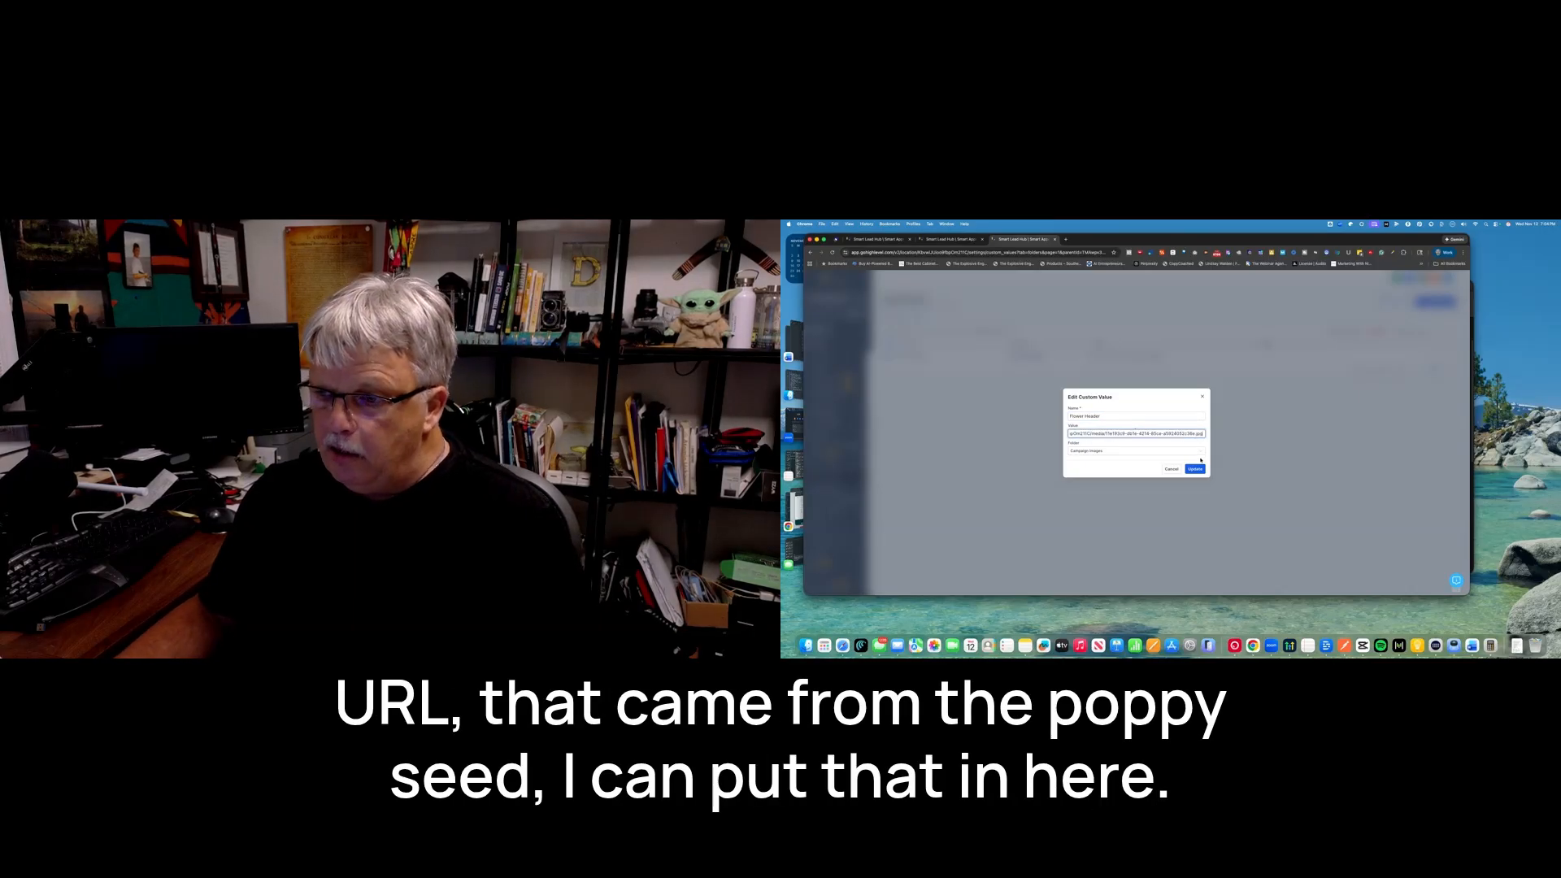
click(1195, 469)
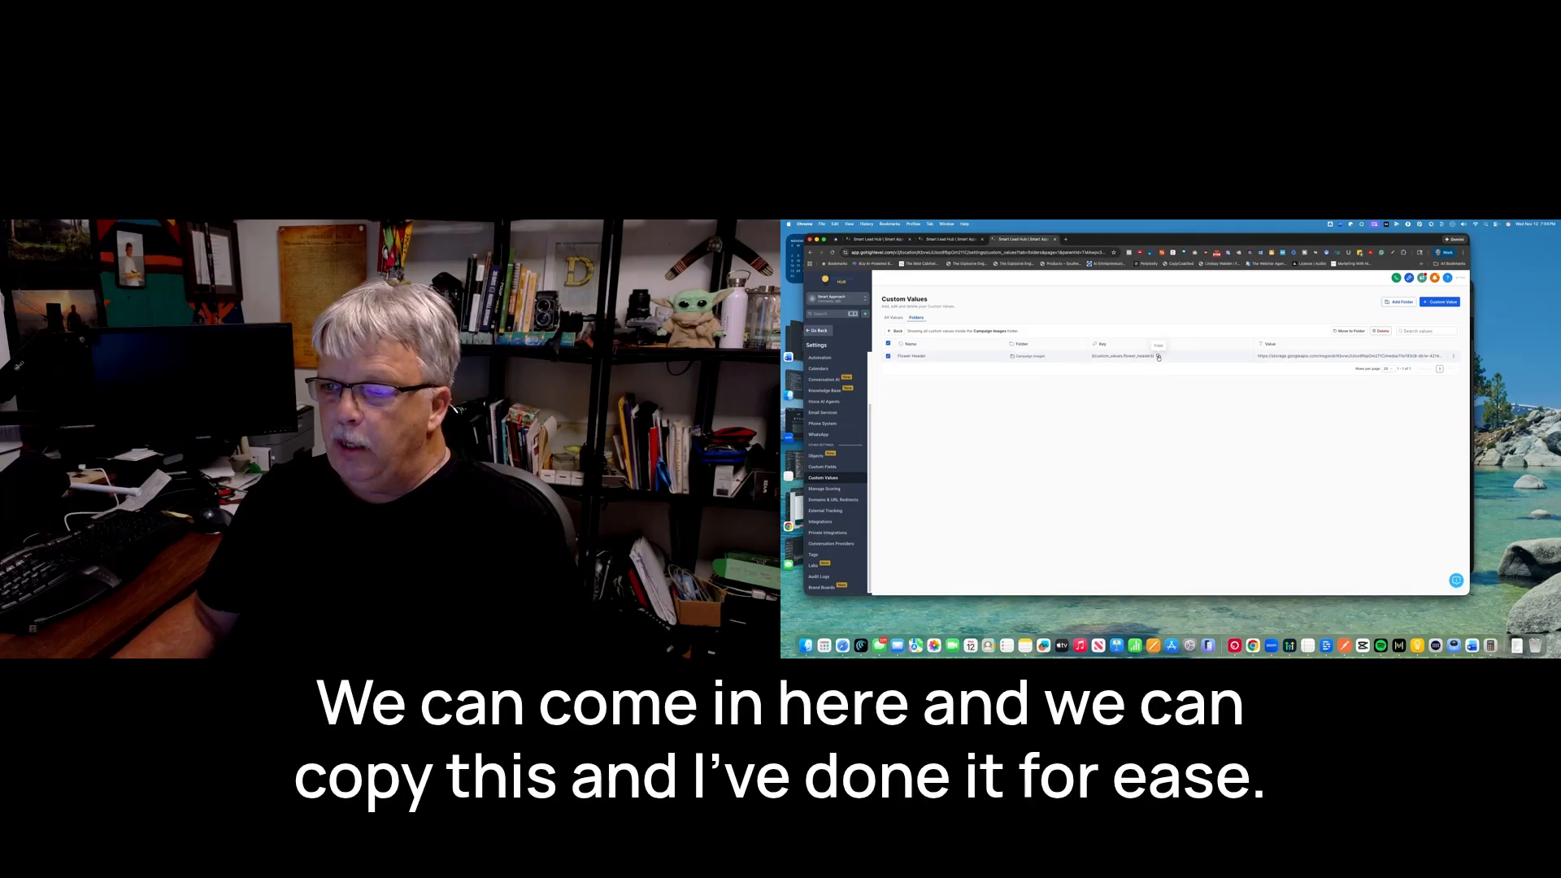
- Copy the key of the Flower Header custom value and look over the Florist template and media storage
click(1159, 357)
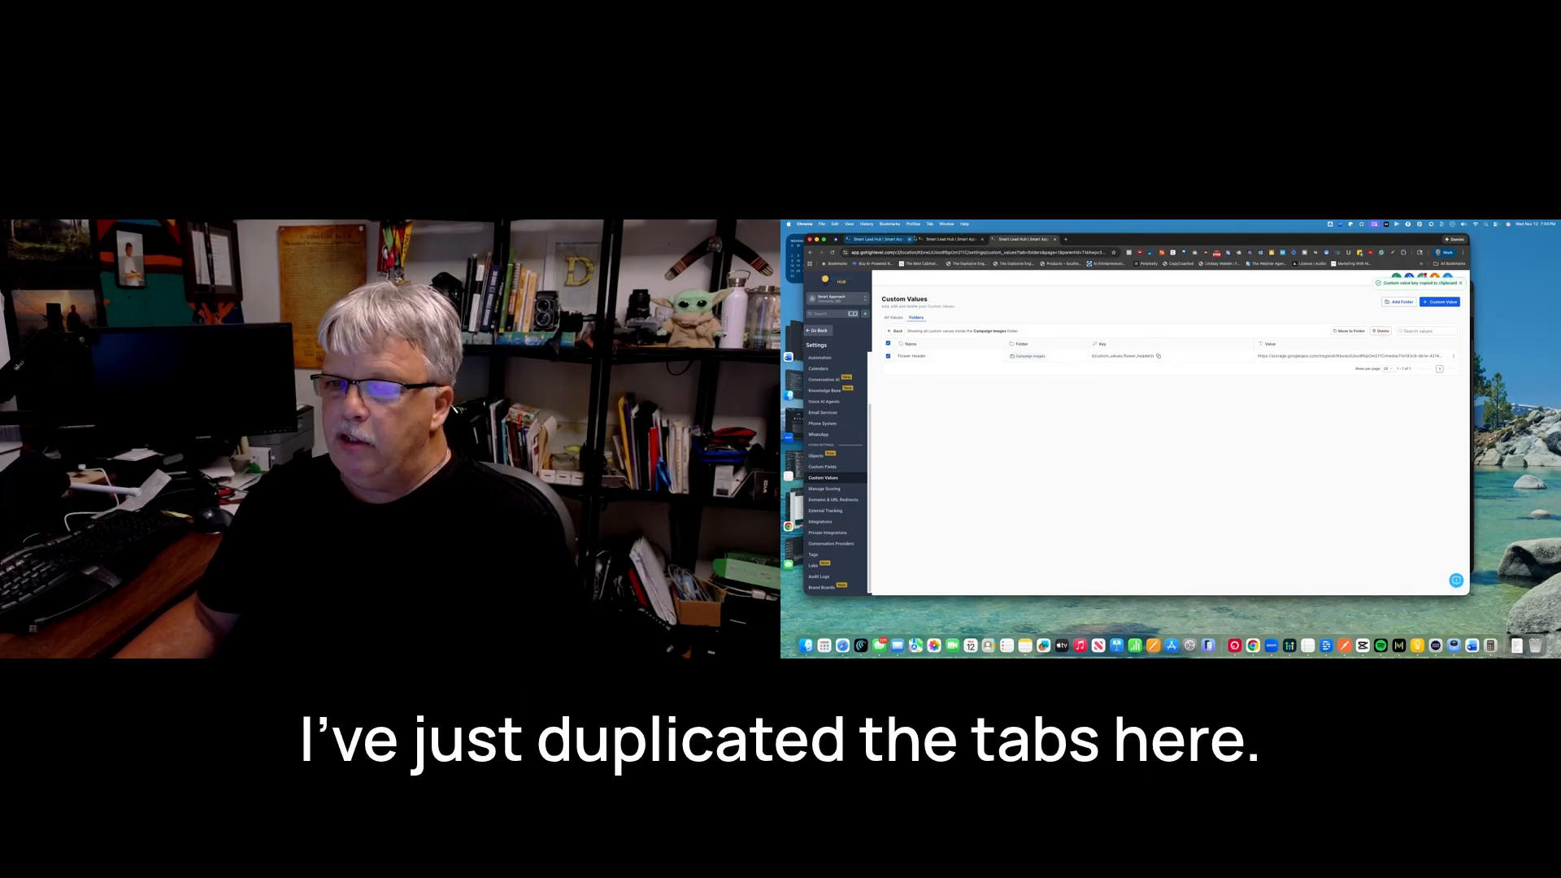
click(868, 239)
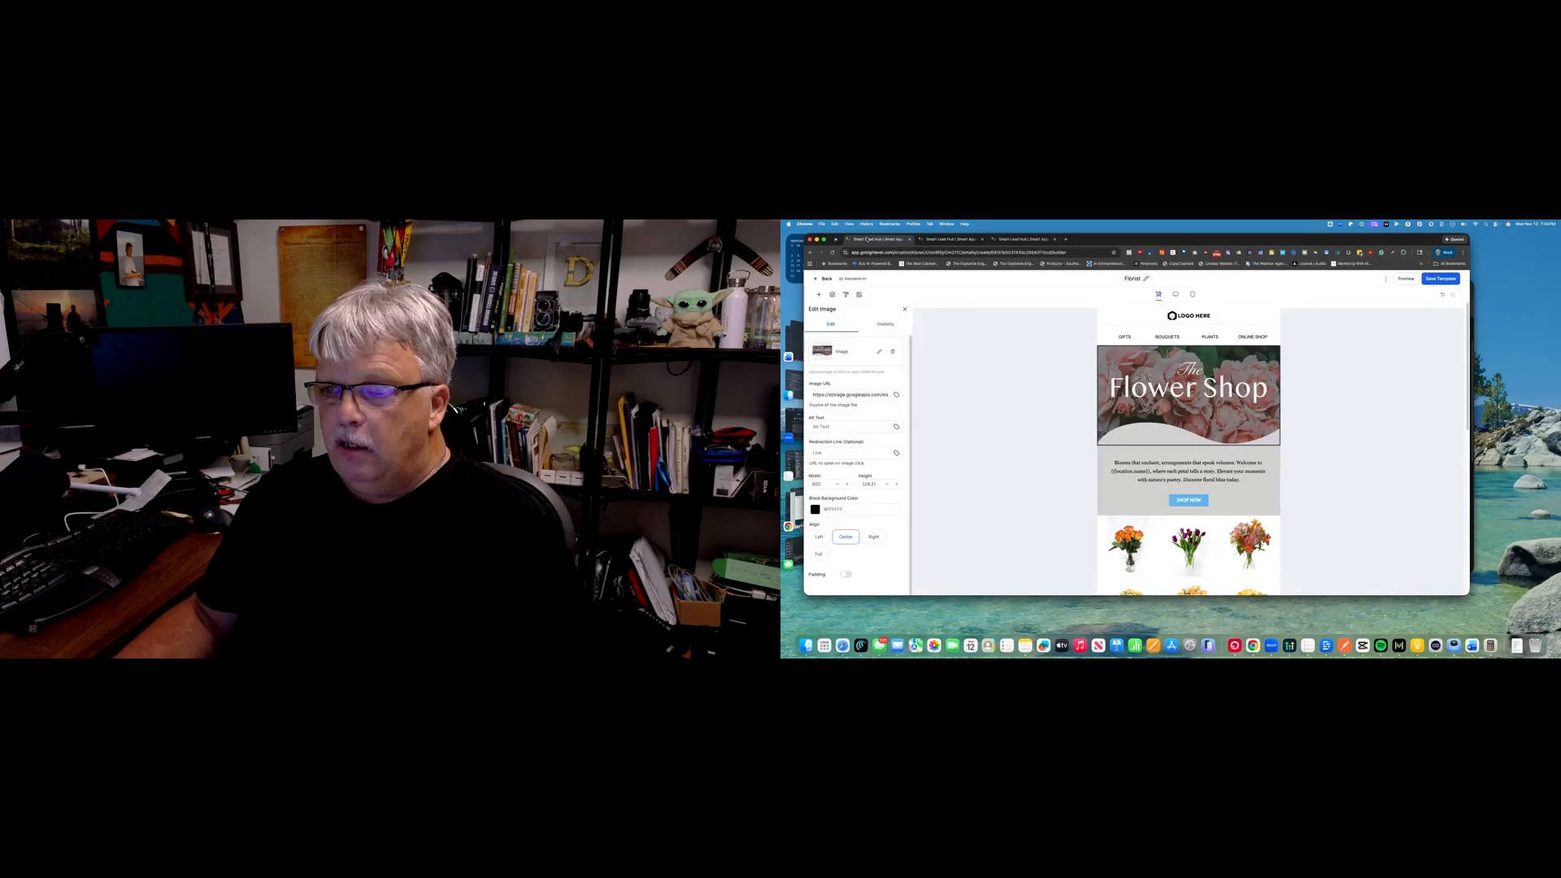
click(948, 239)
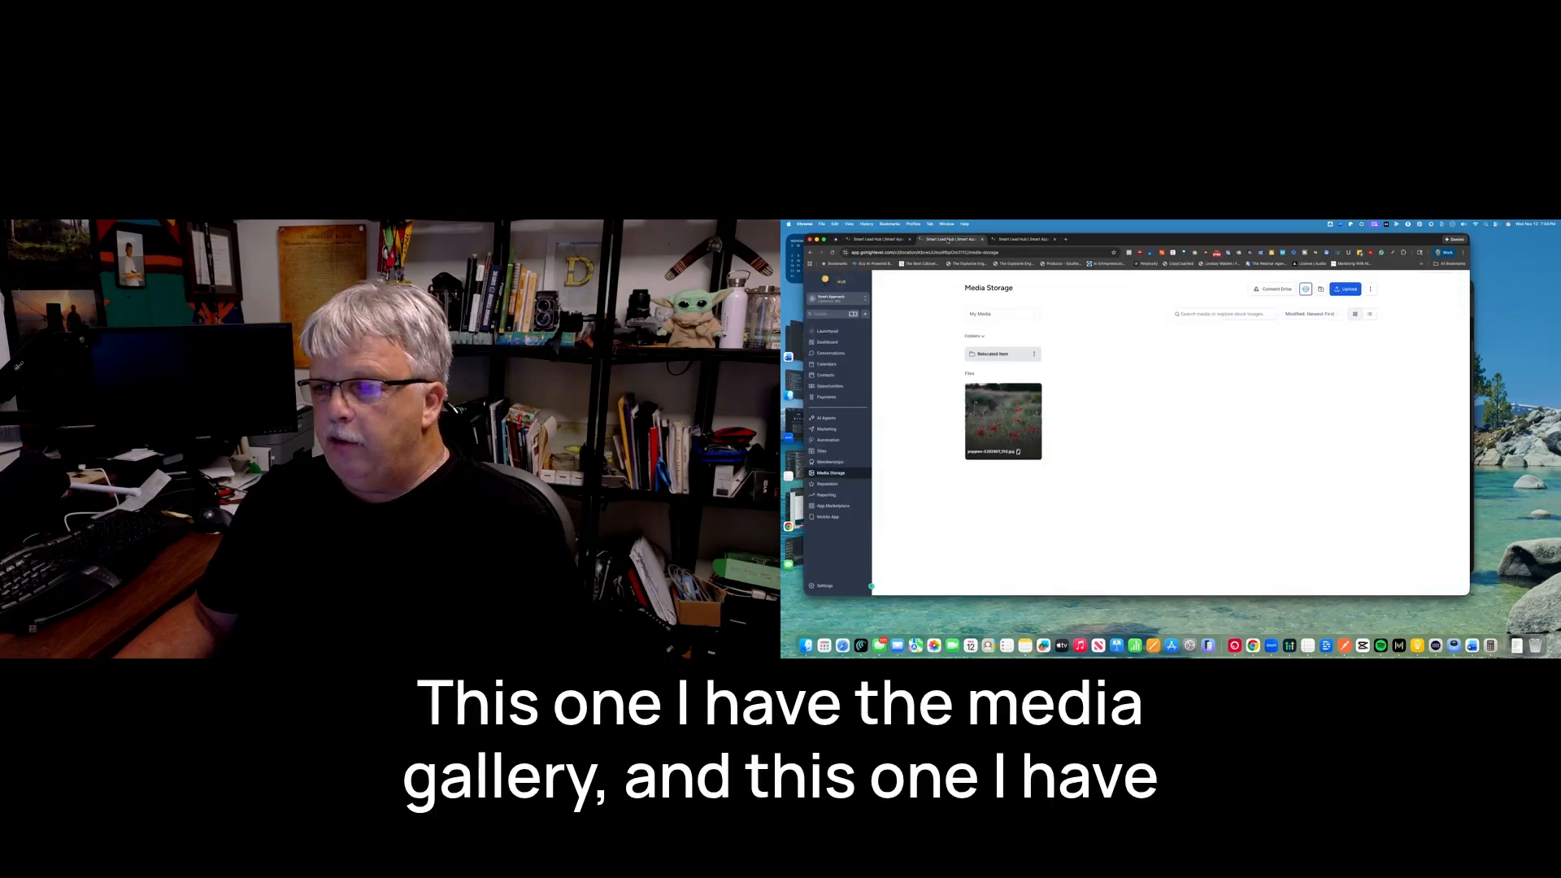
click(1011, 240)
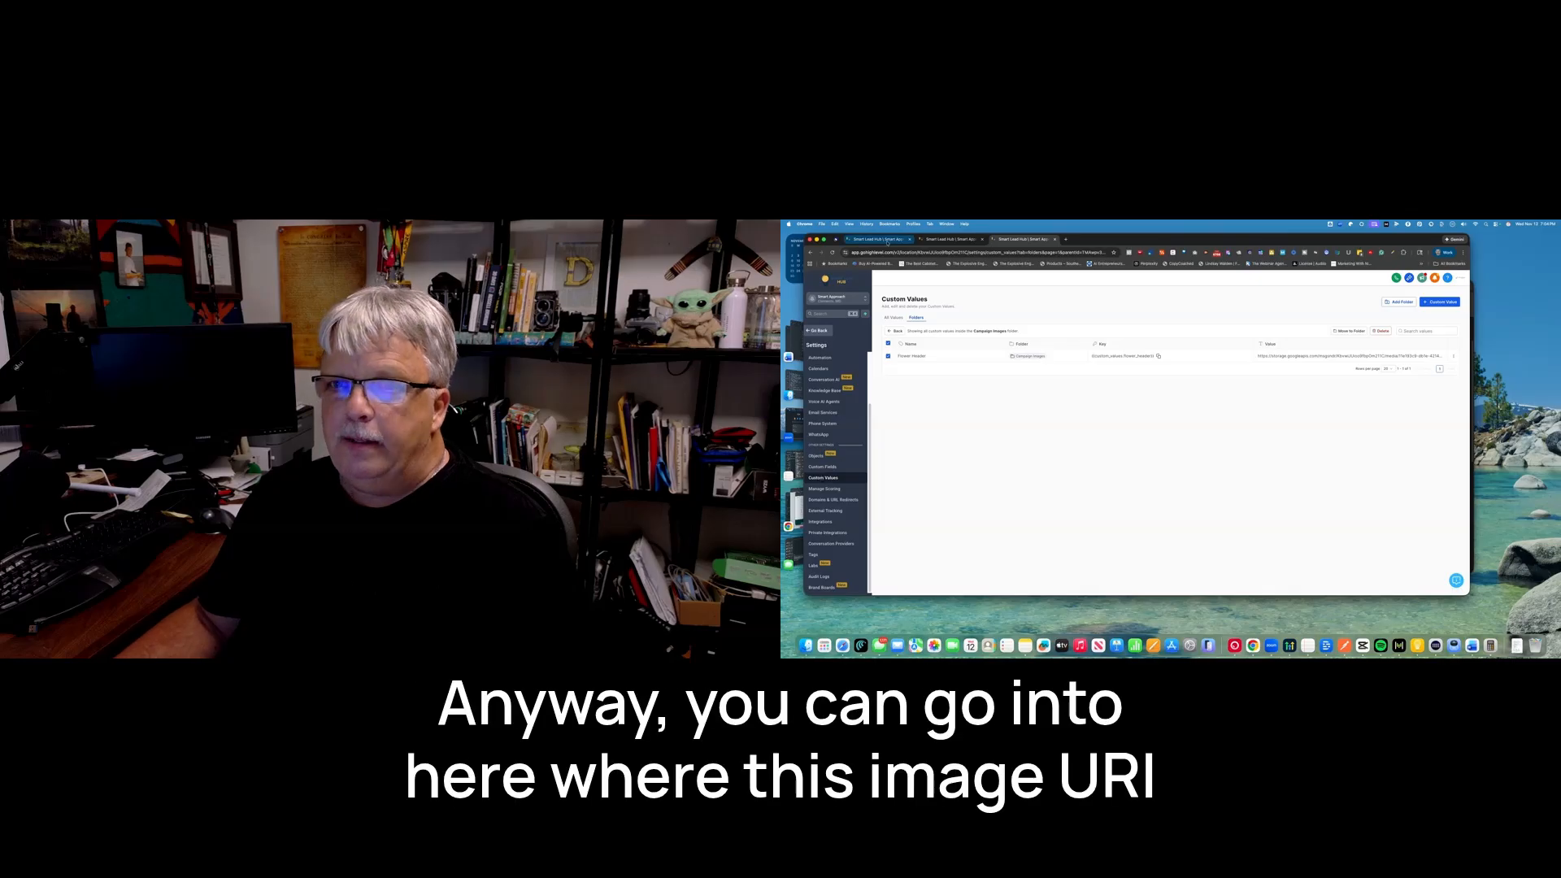
- Replace the Florist header image's URL with the copied key, {{custom_values.flower_header}}, and save the template
click(878, 240)
click(830, 395)
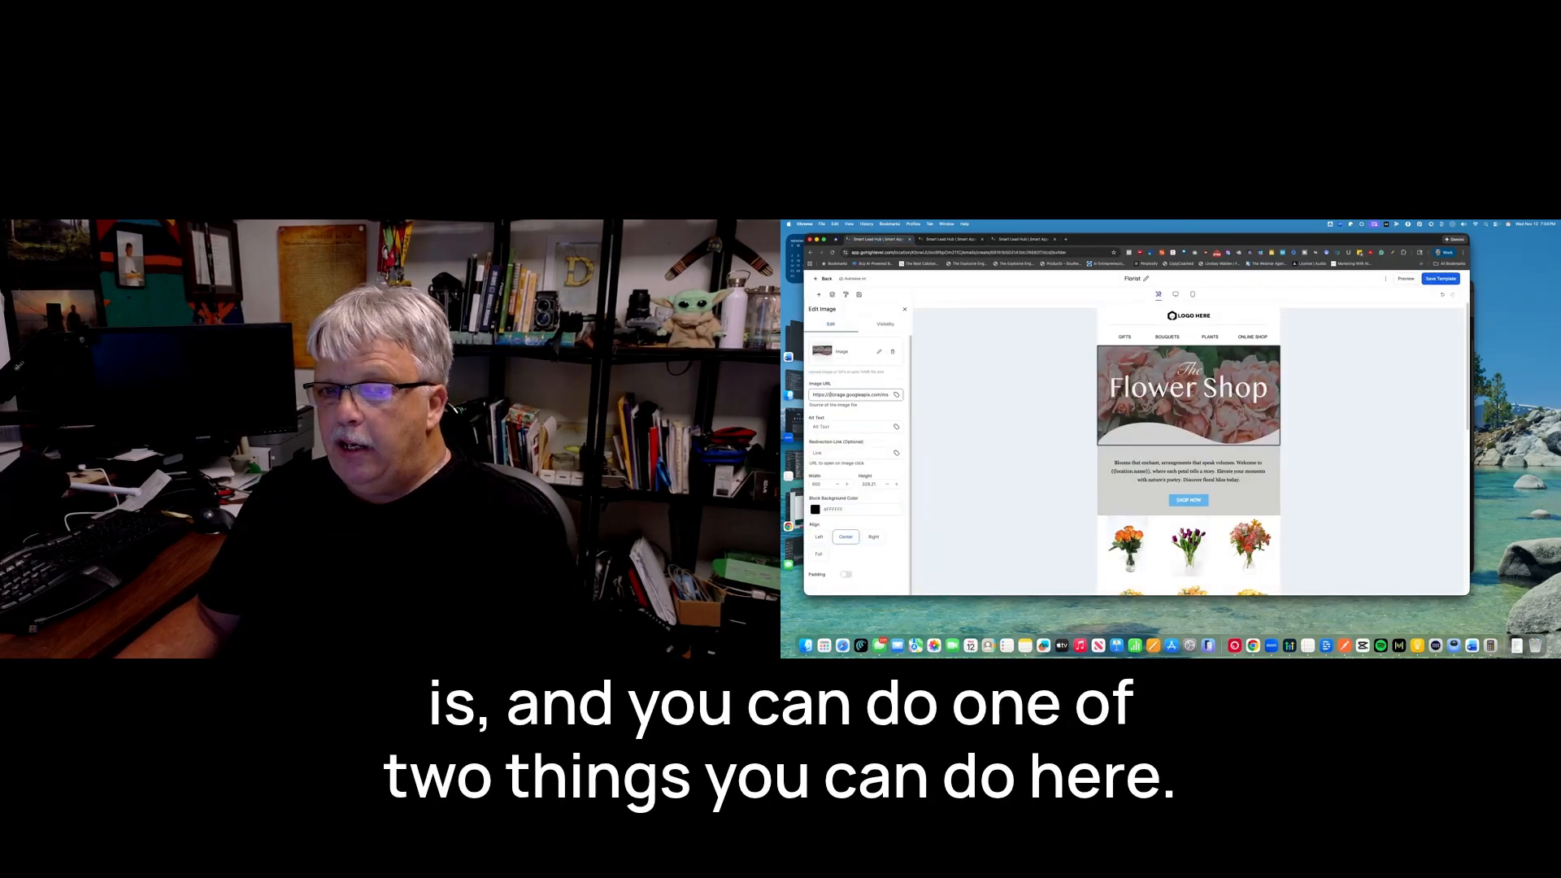
triple_click(830, 396)
right_click(830, 395)
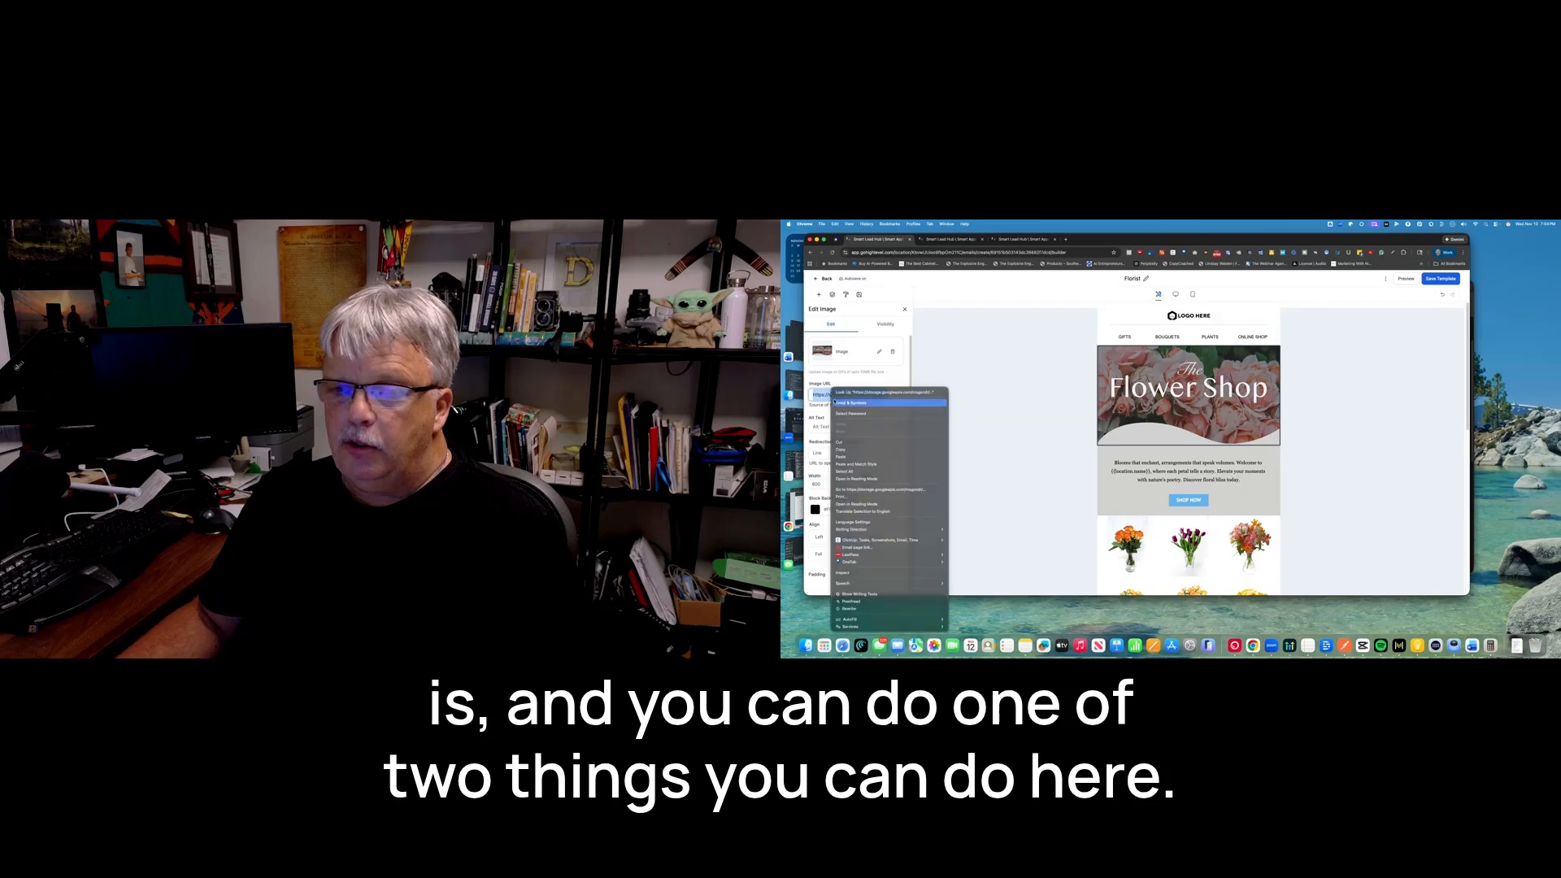
click(838, 458)
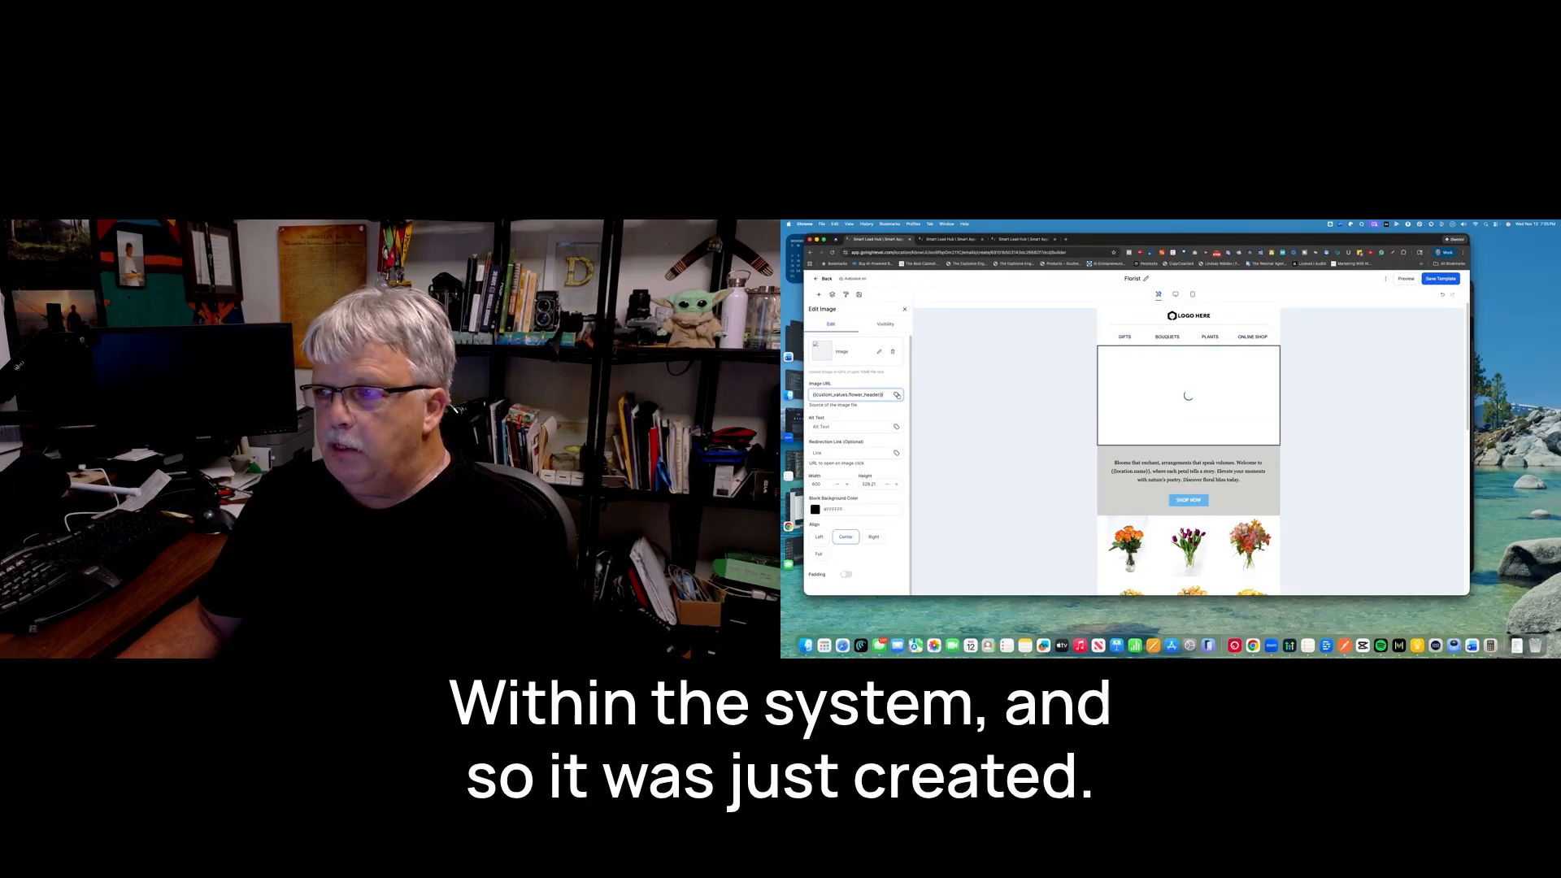
click(1436, 279)
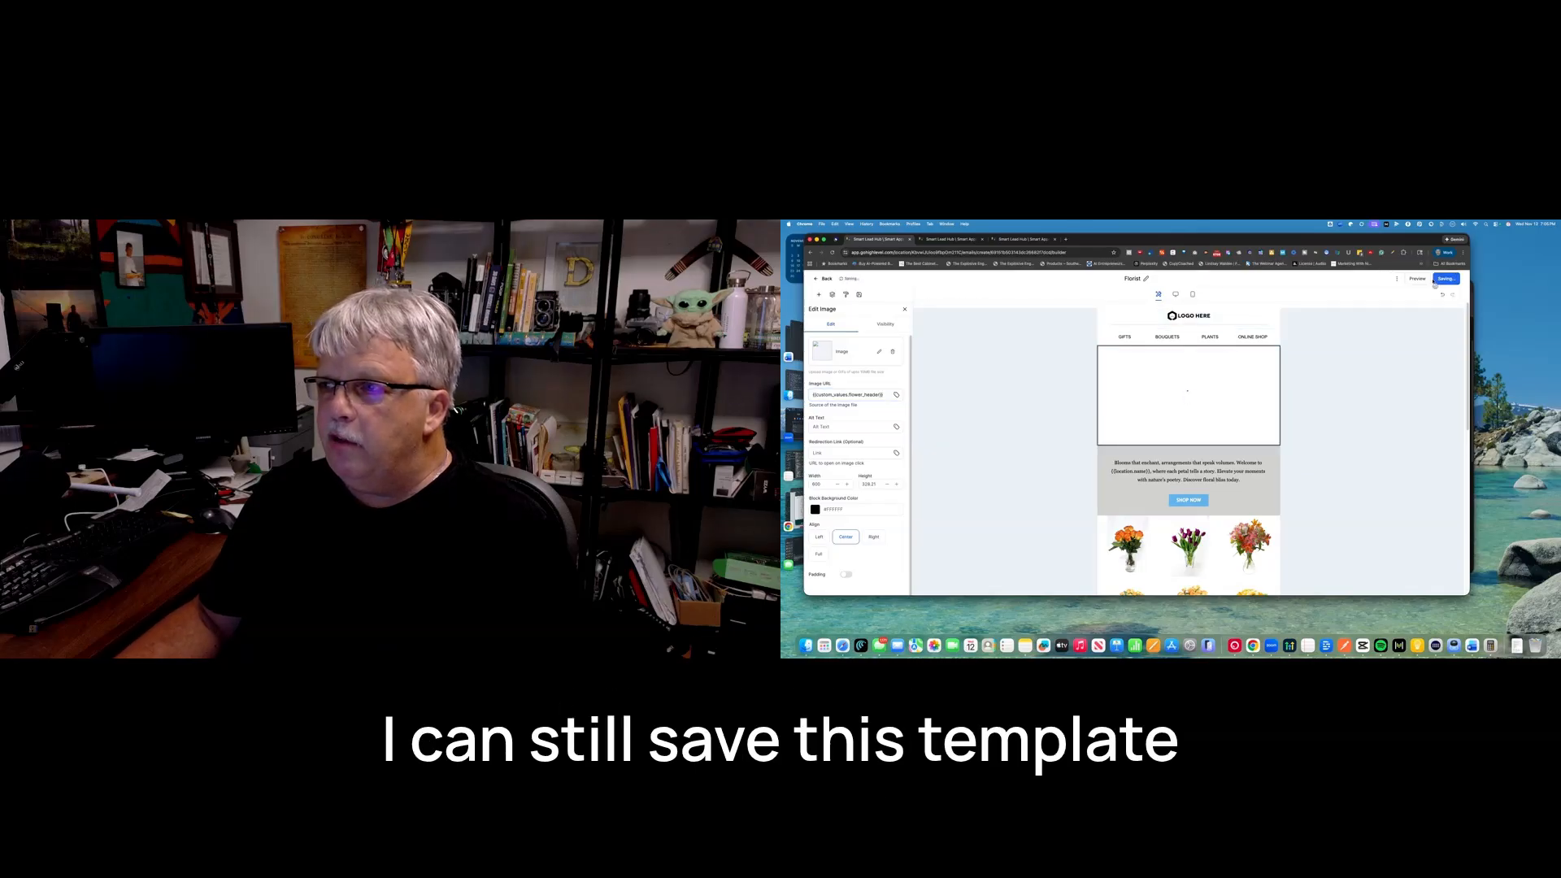
- Preview the Florist email on desktop, reopen the template in the editor and select its header image
click(1411, 279)
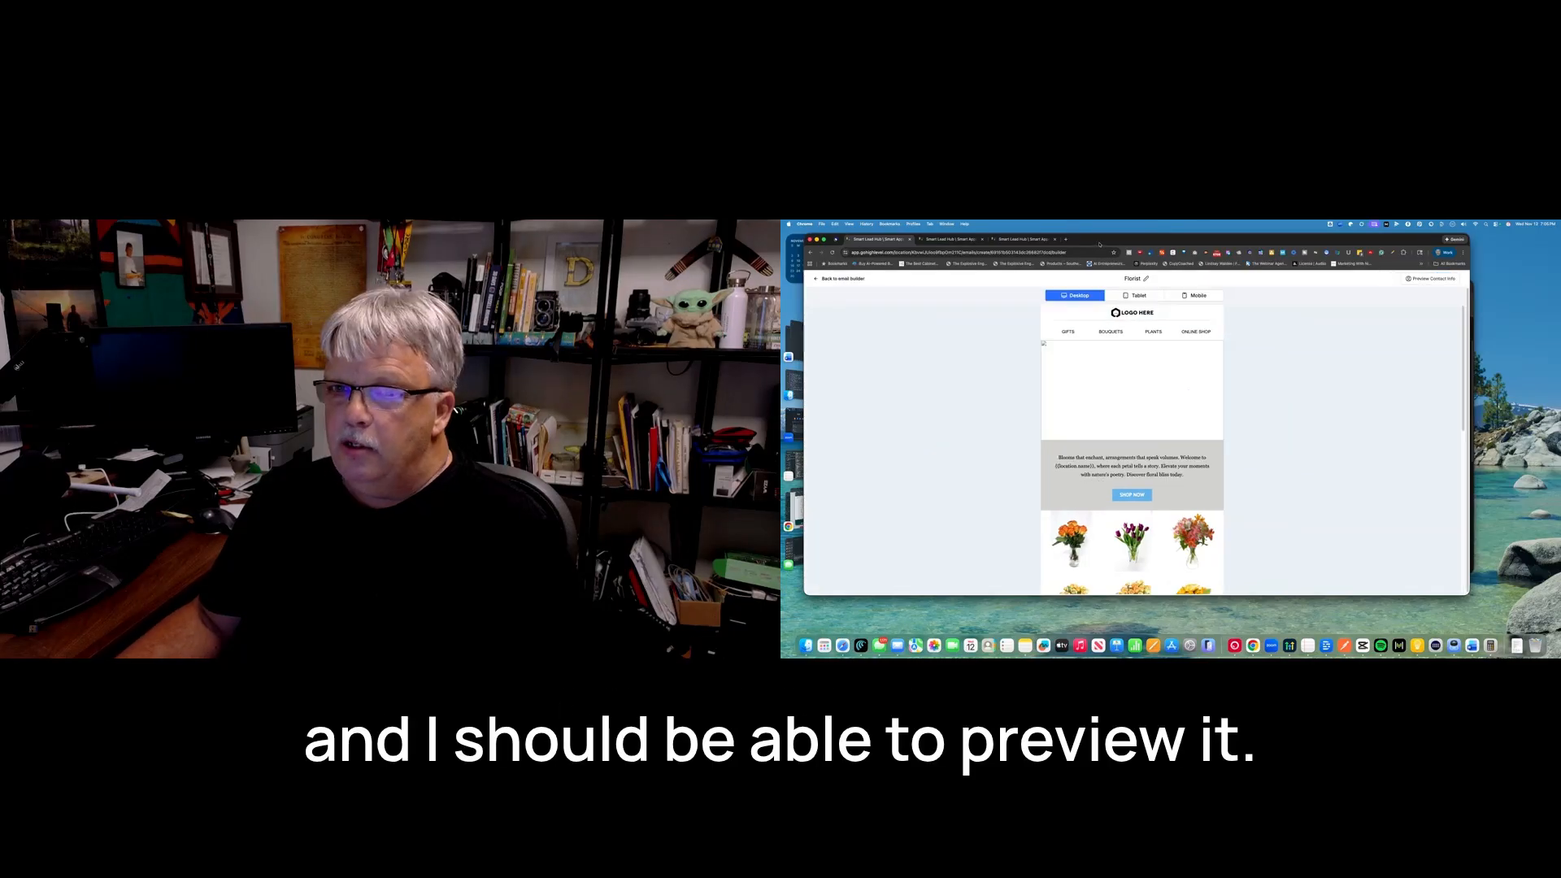
click(848, 278)
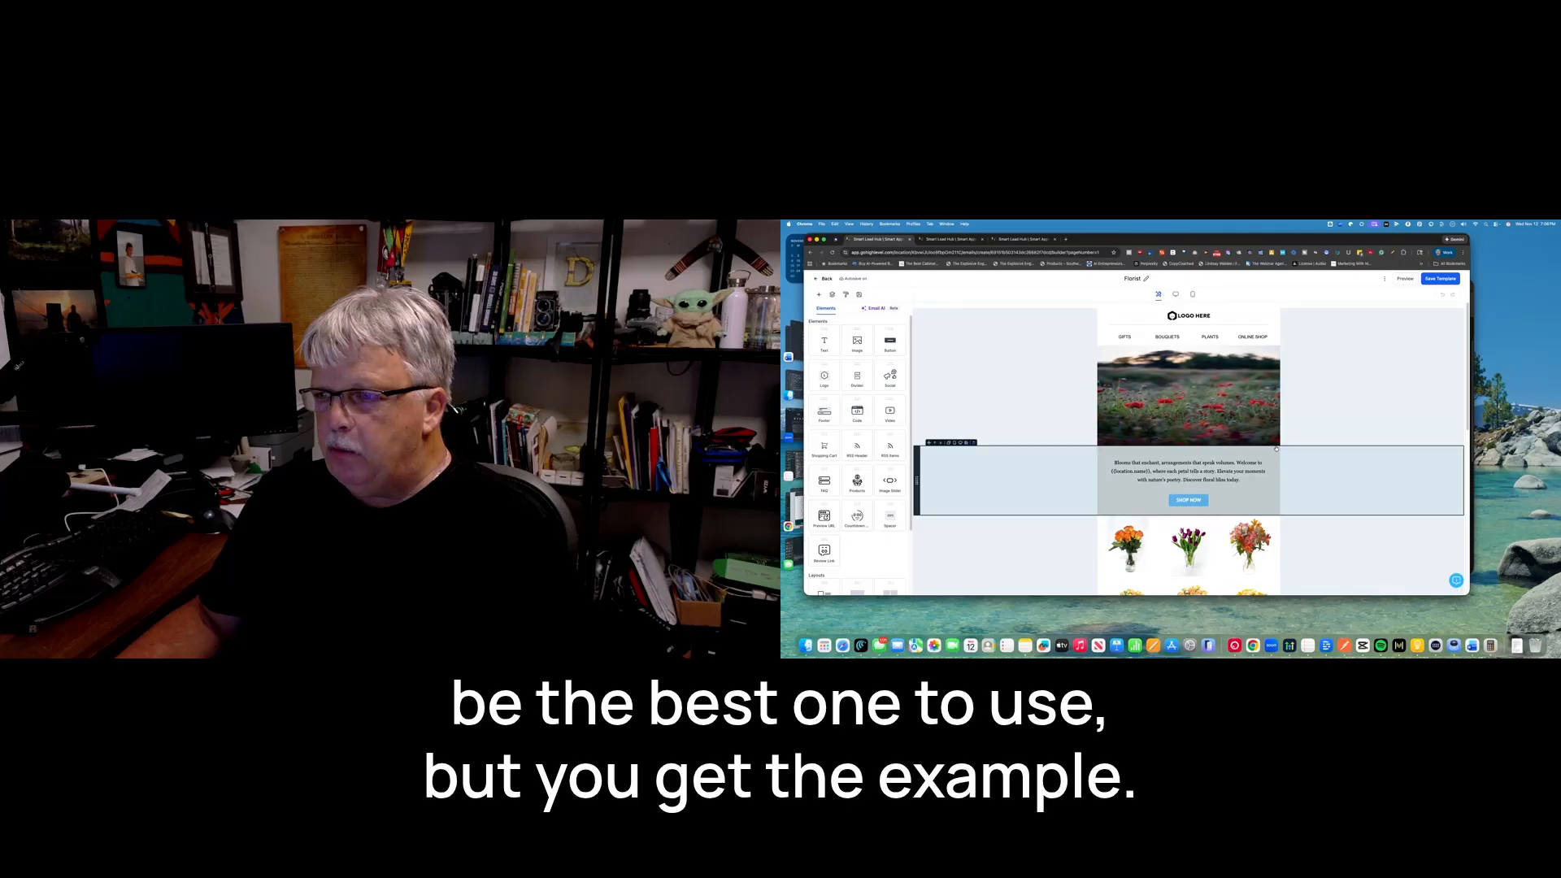
click(1261, 421)
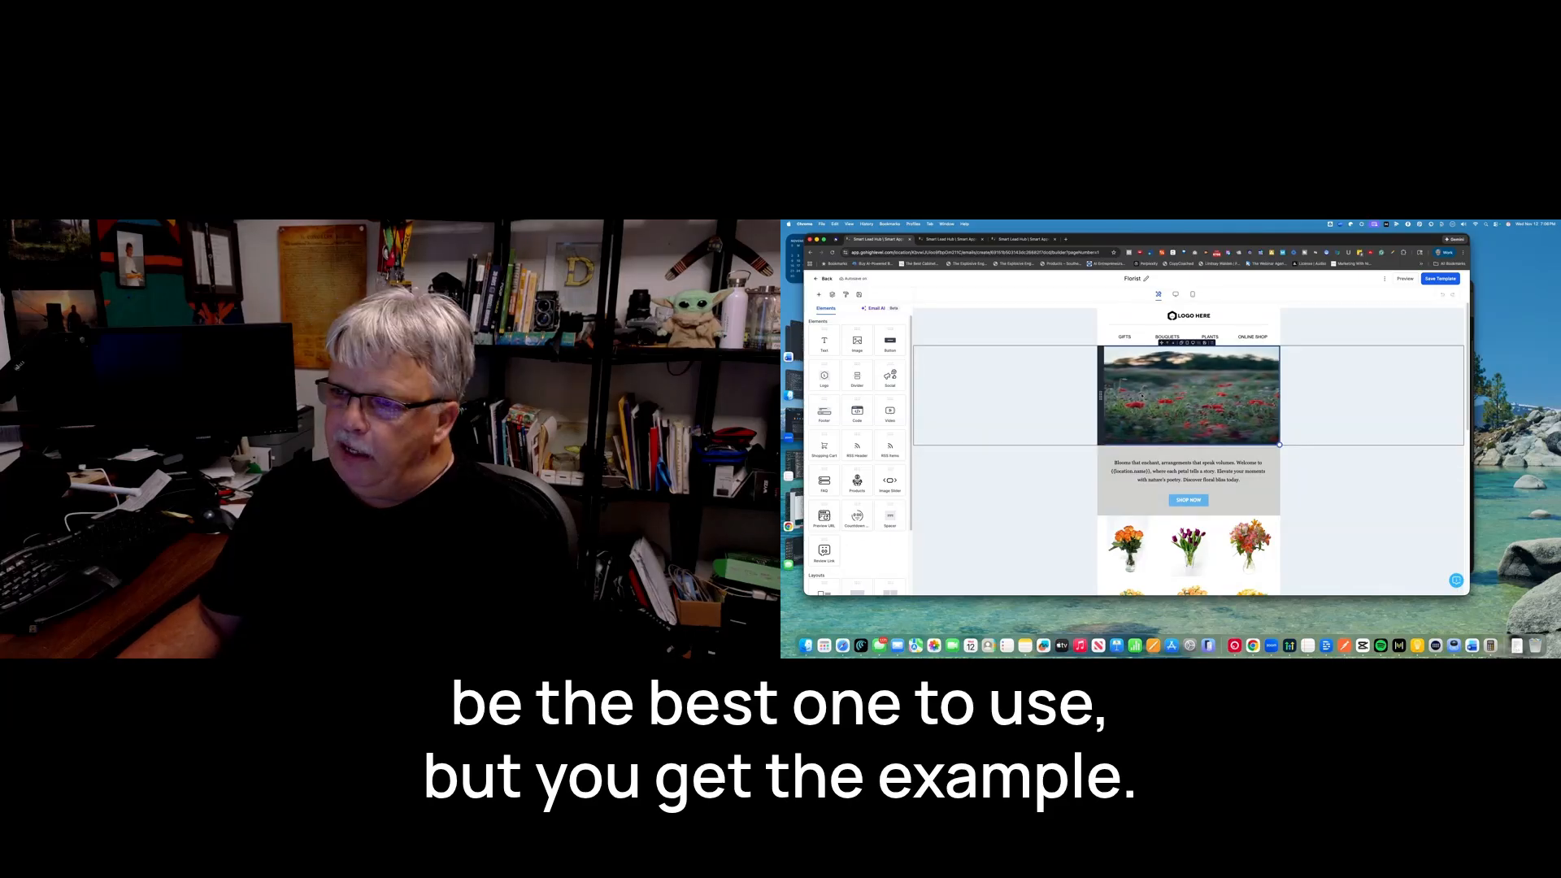
click(1194, 380)
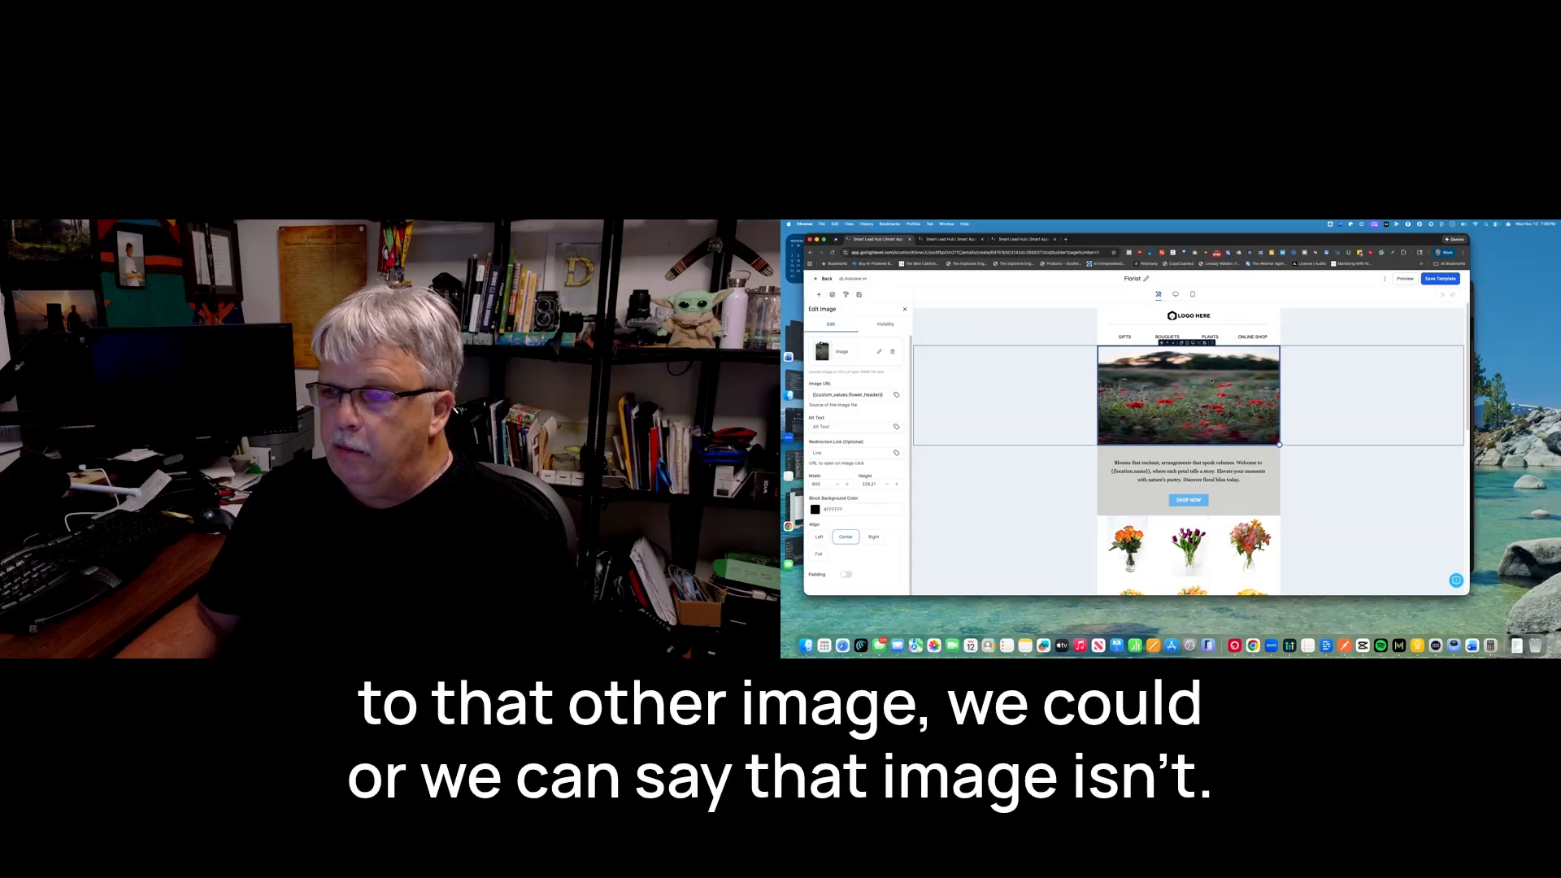
- Open the list of custom values offered for the header image's URL
click(889, 396)
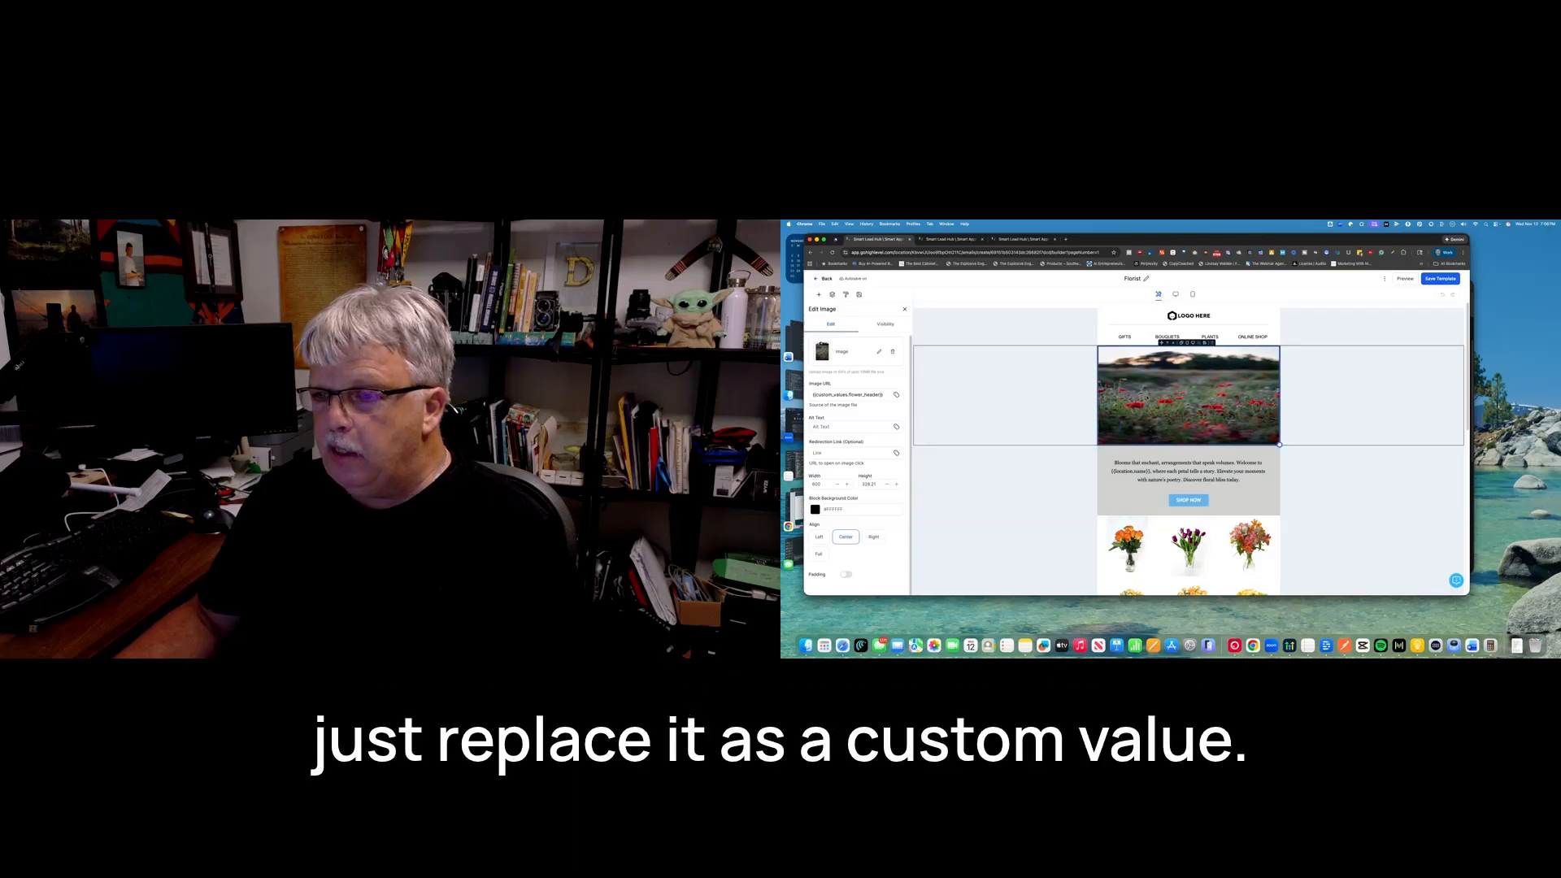
click(890, 395)
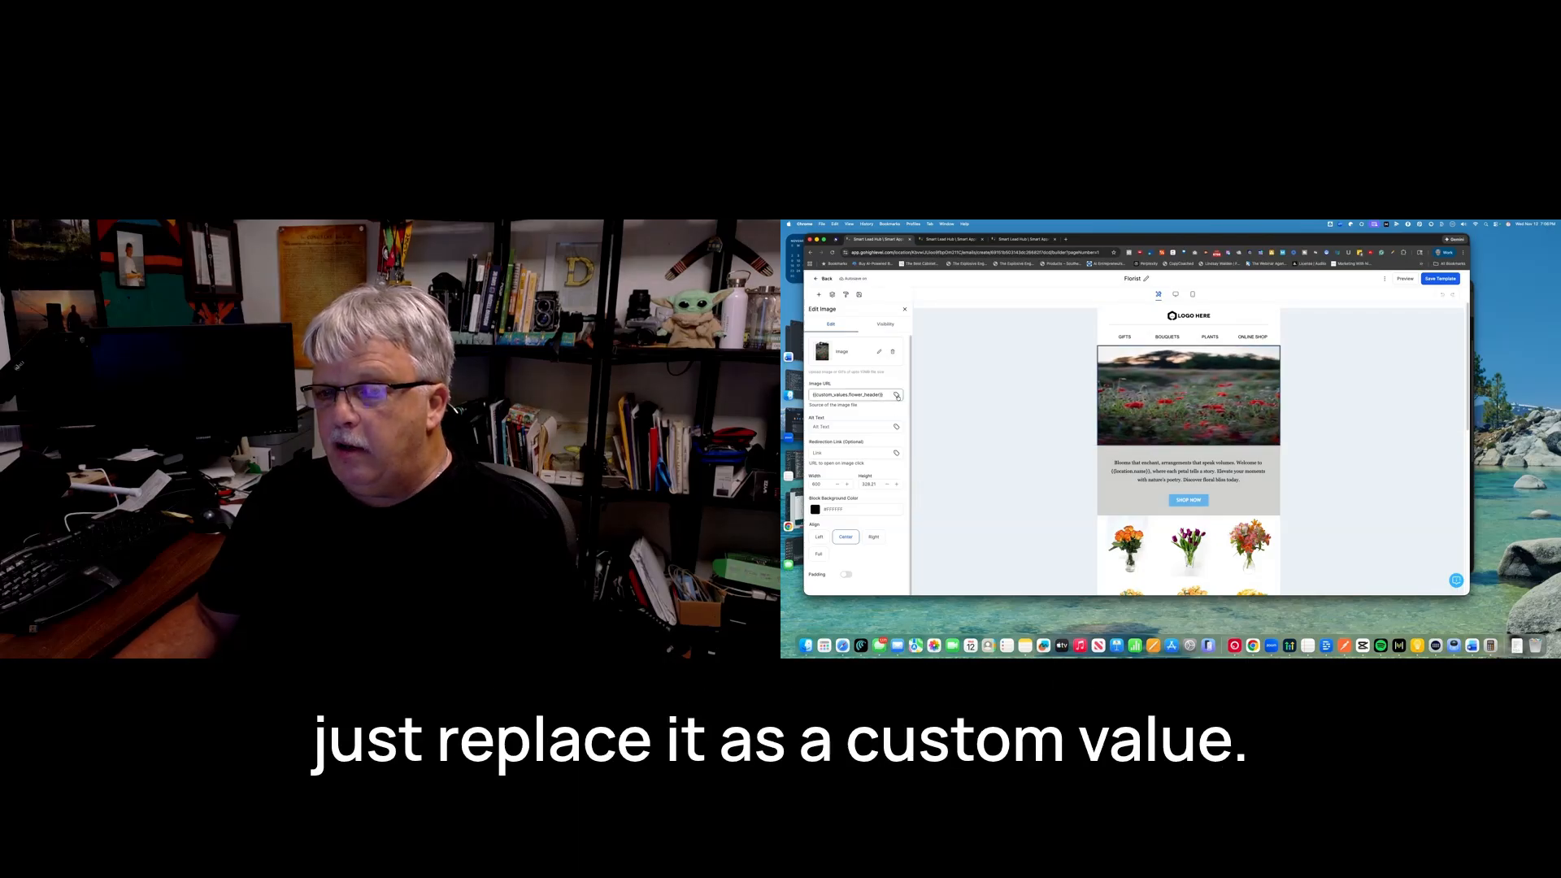
click(896, 395)
drag(903, 431, 898, 533)
click(837, 553)
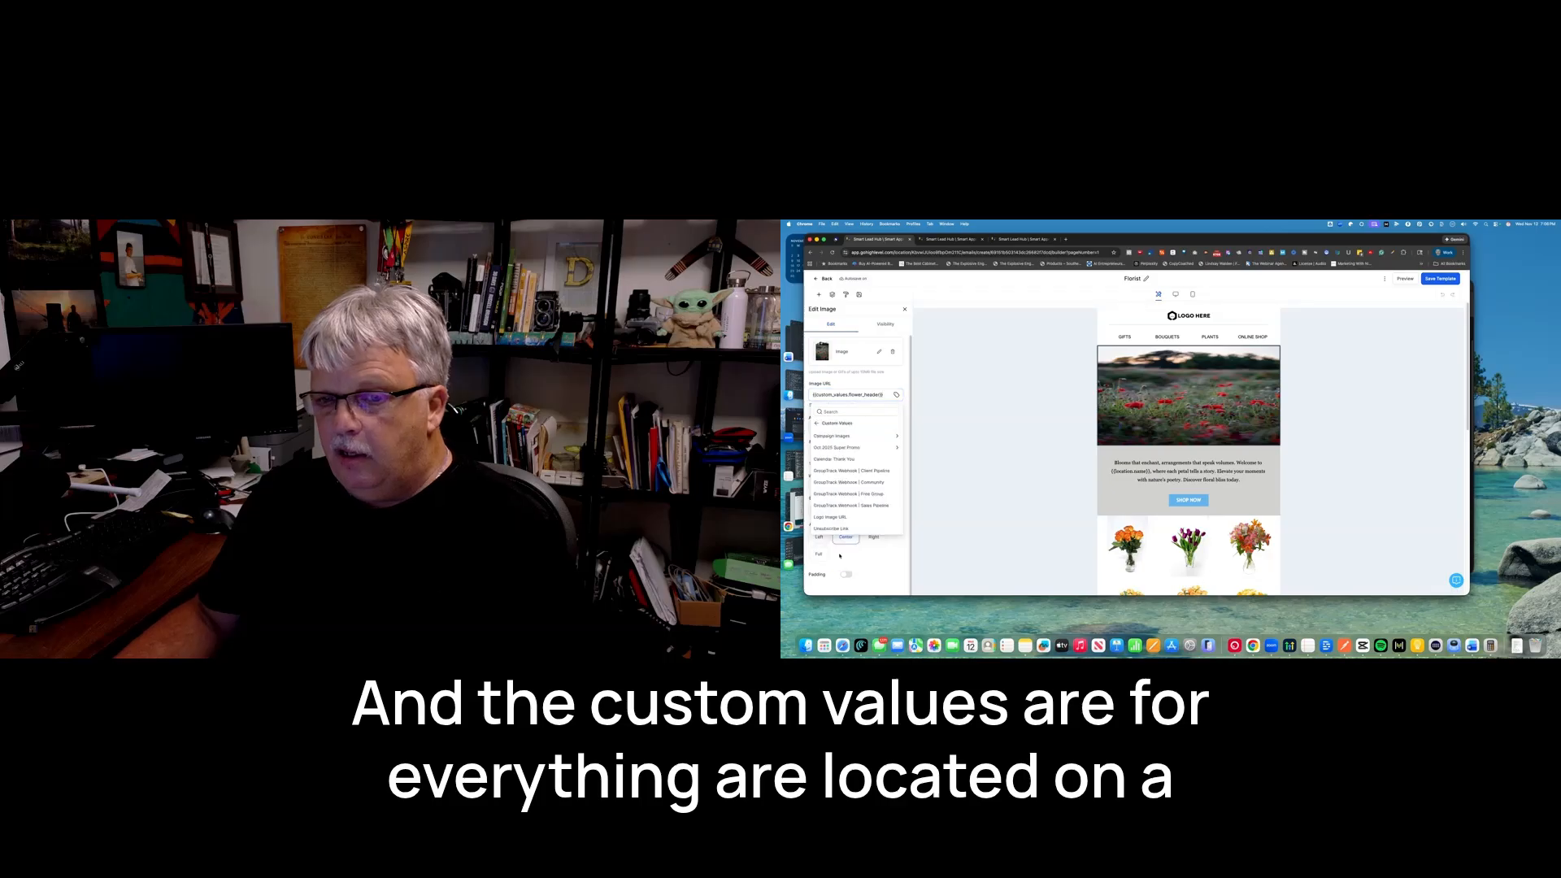
- Open the Campaign Images folder in the image URL's custom values list and look through the Florist template to its footer
click(837, 437)
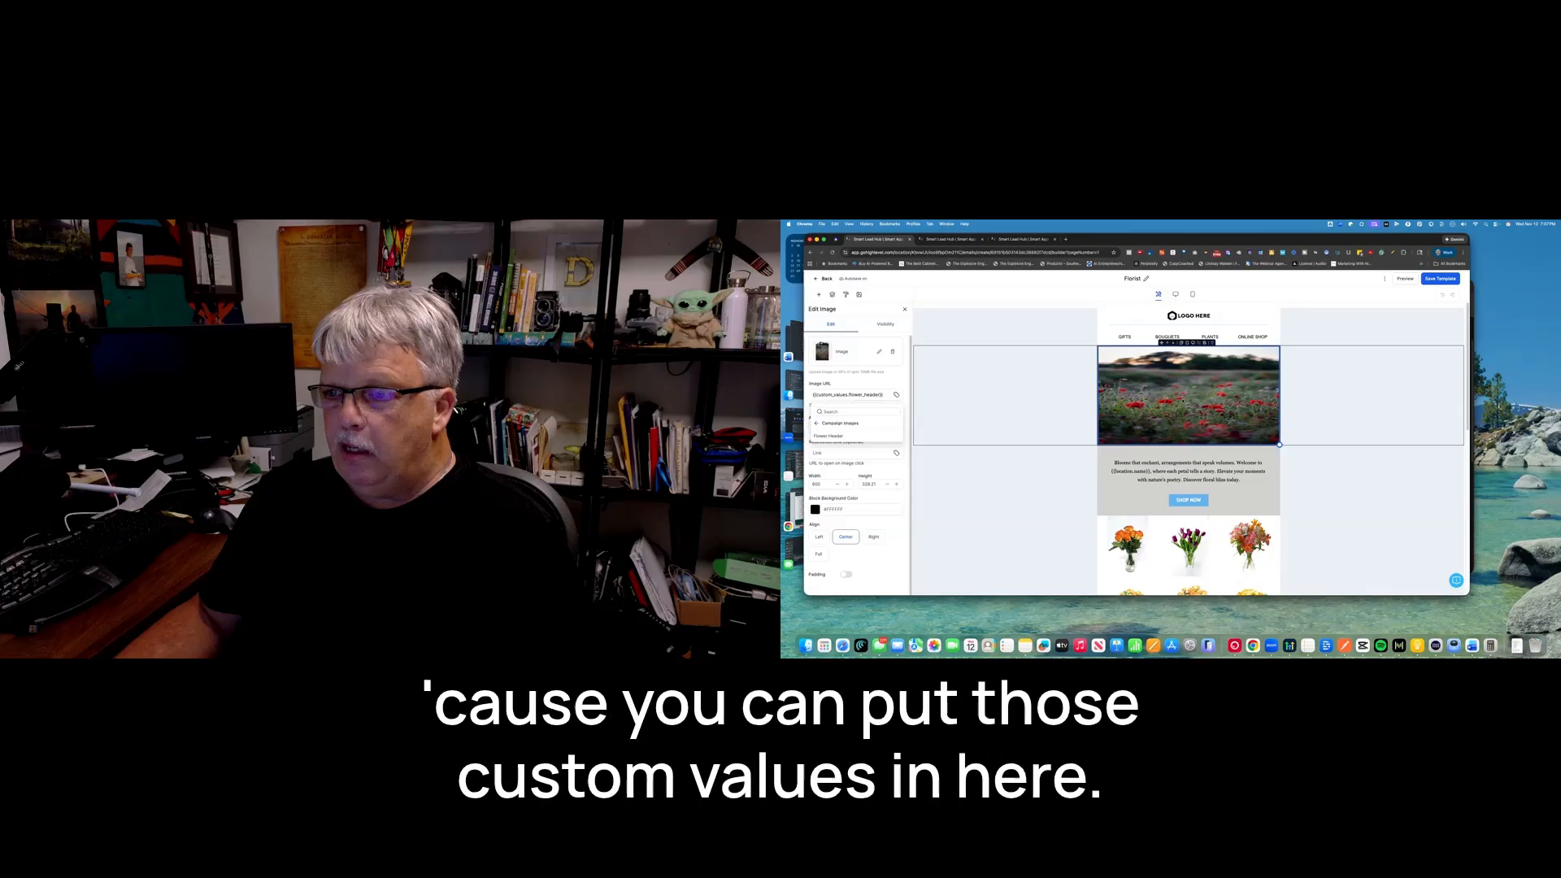
scroll(1169, 452, down, 10)
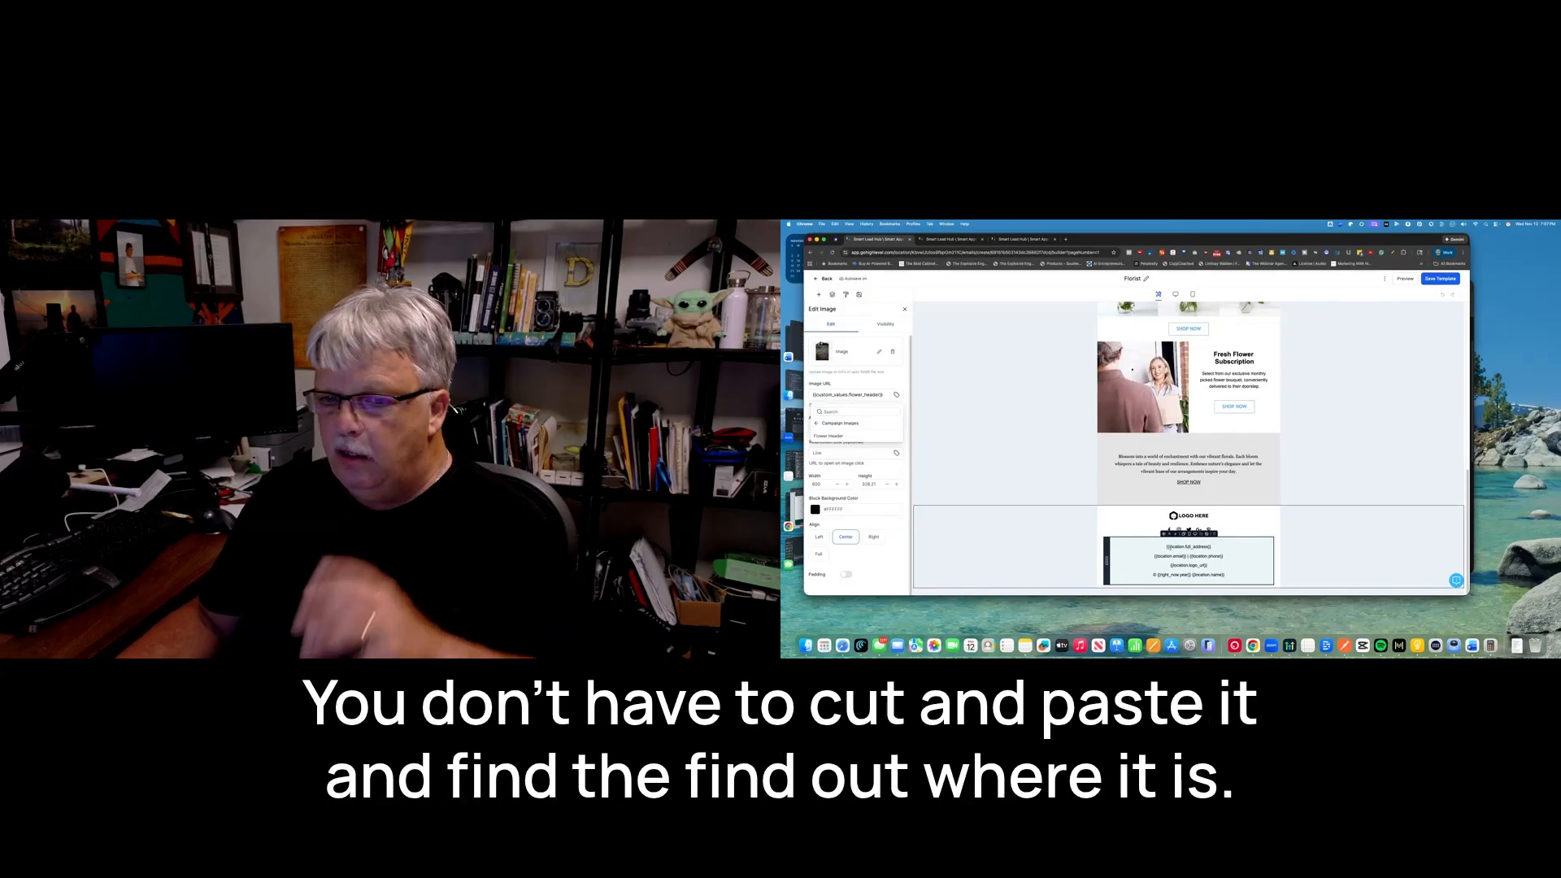
scroll(1201, 545, up, 3)
scroll(1201, 545, up, 5)
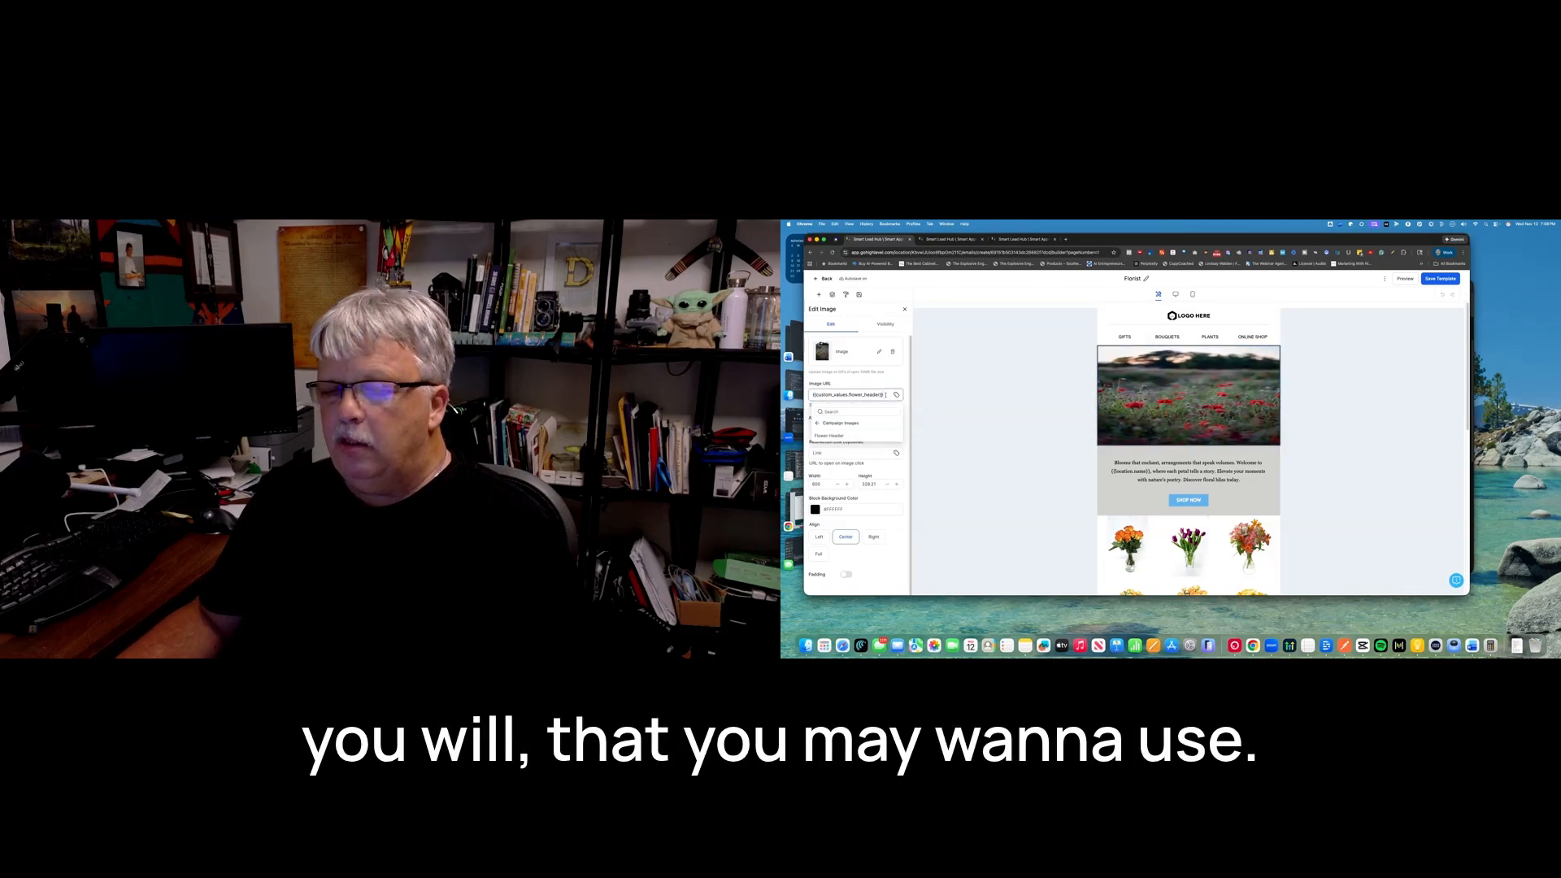
click(887, 396)
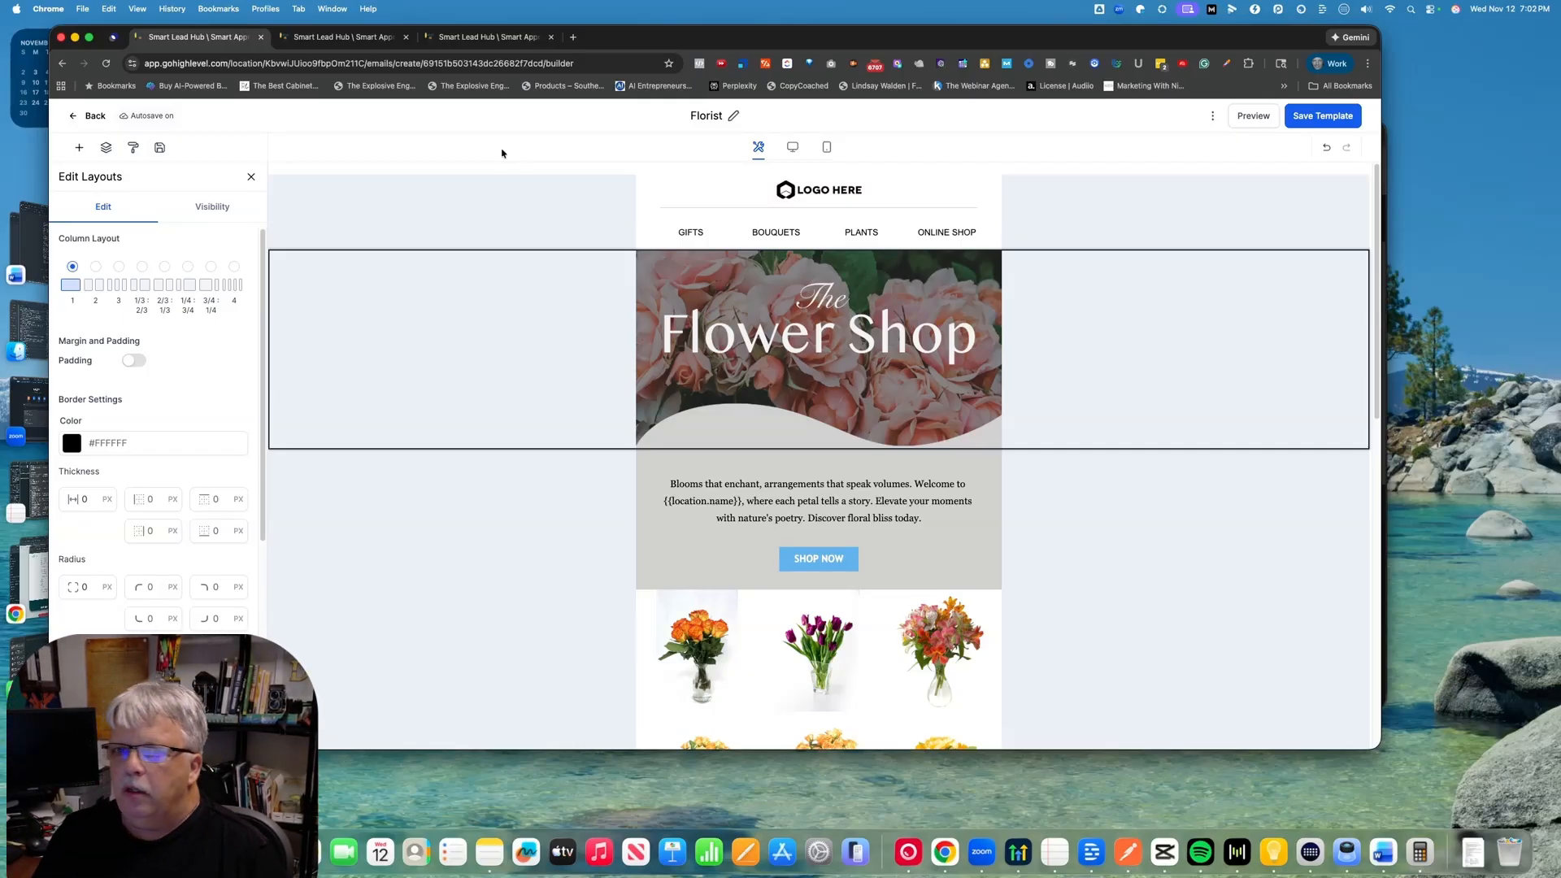
- Look over the media storage and select the header image in the Florist template
drag(651, 39, 647, 42)
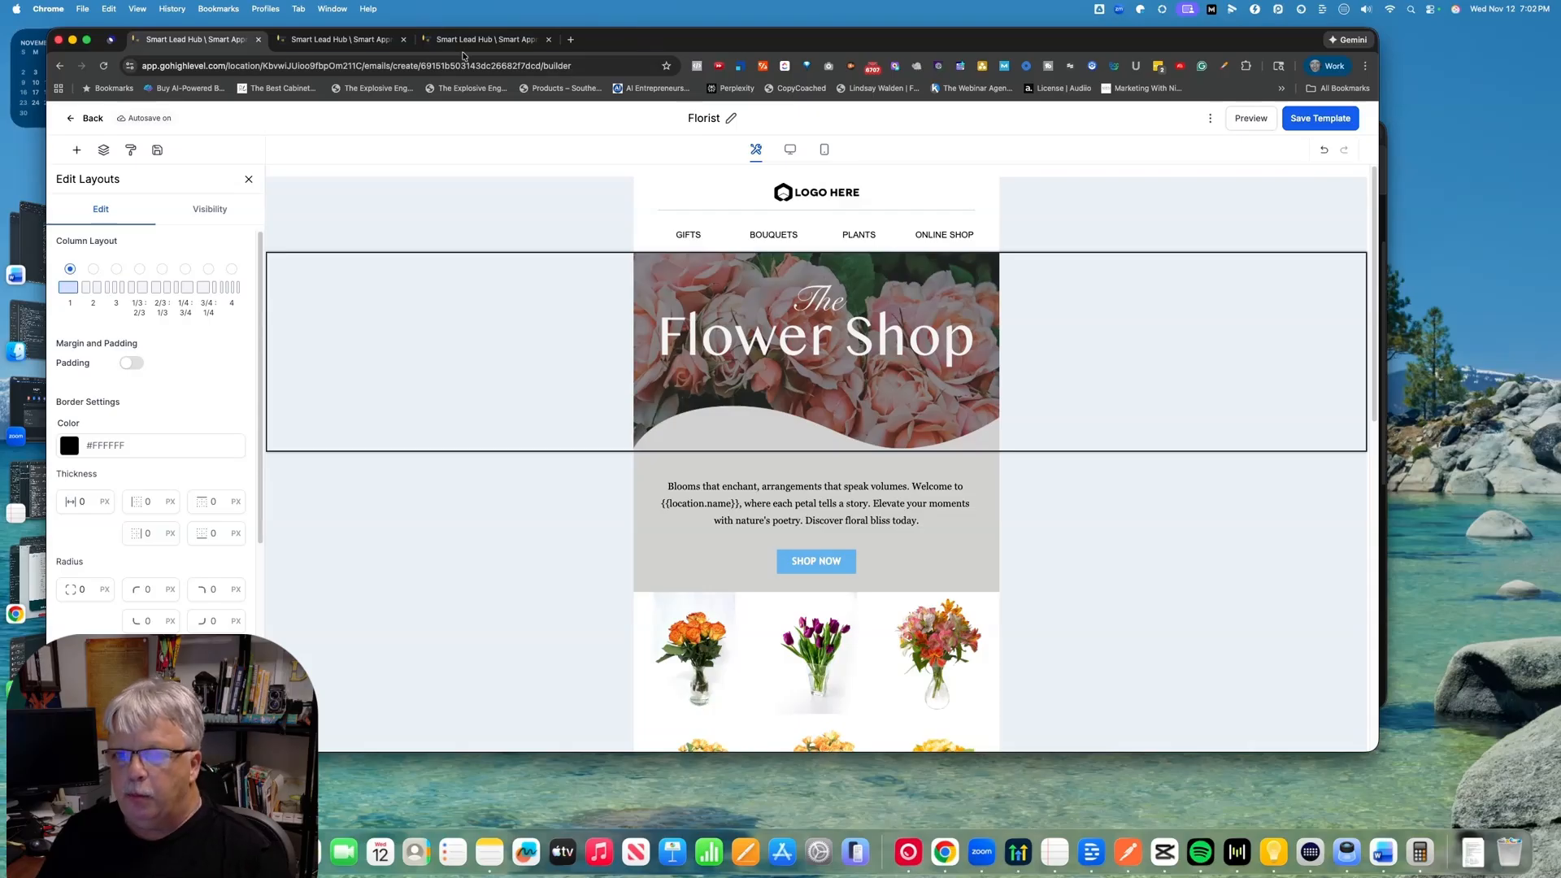
click(330, 42)
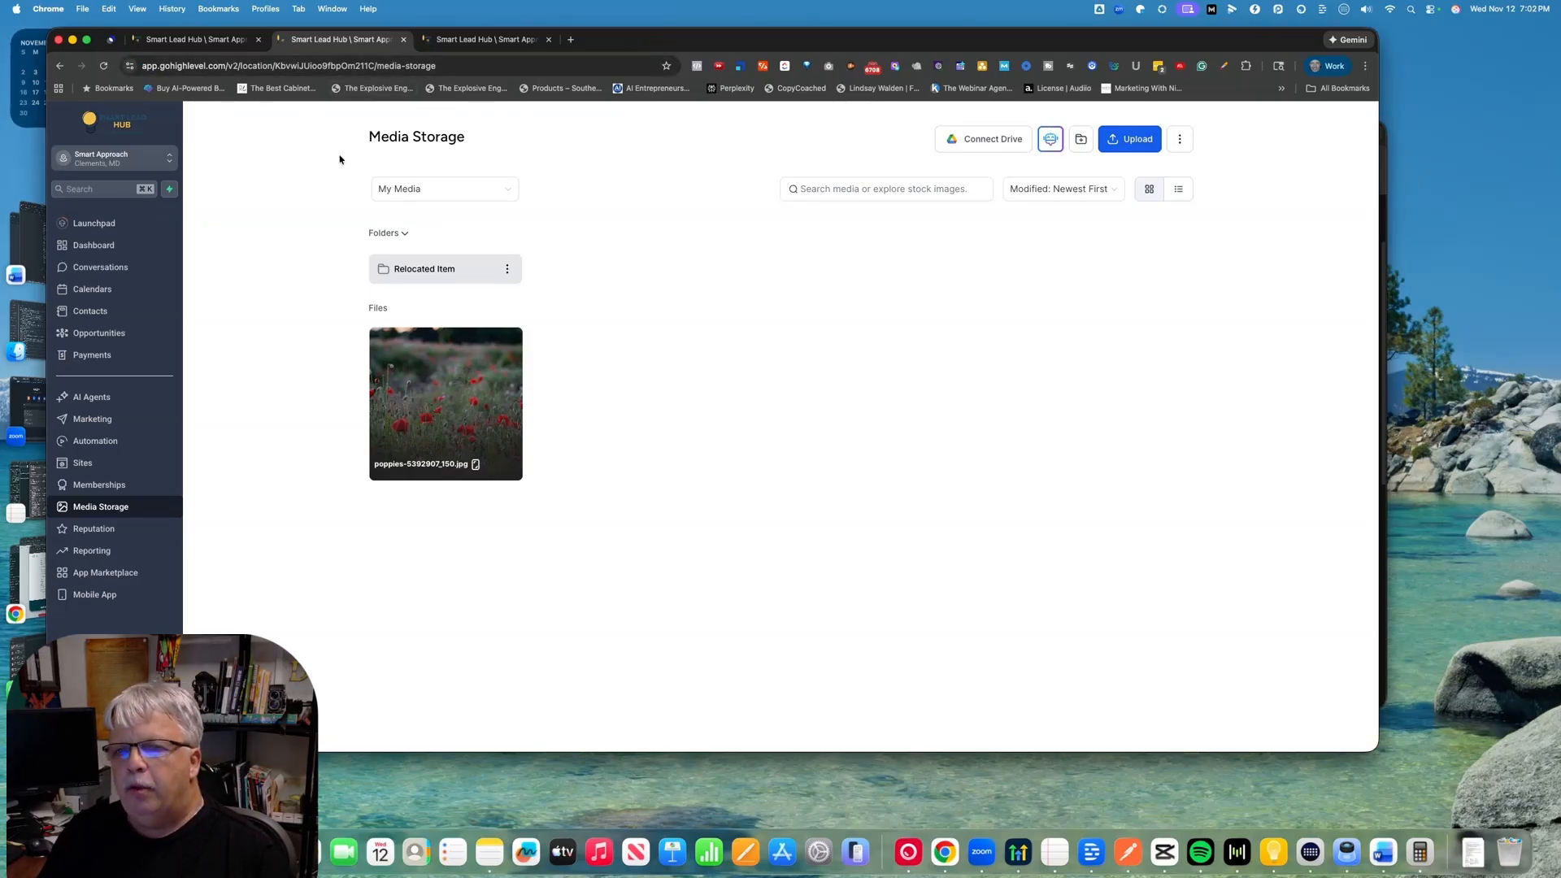
click(203, 41)
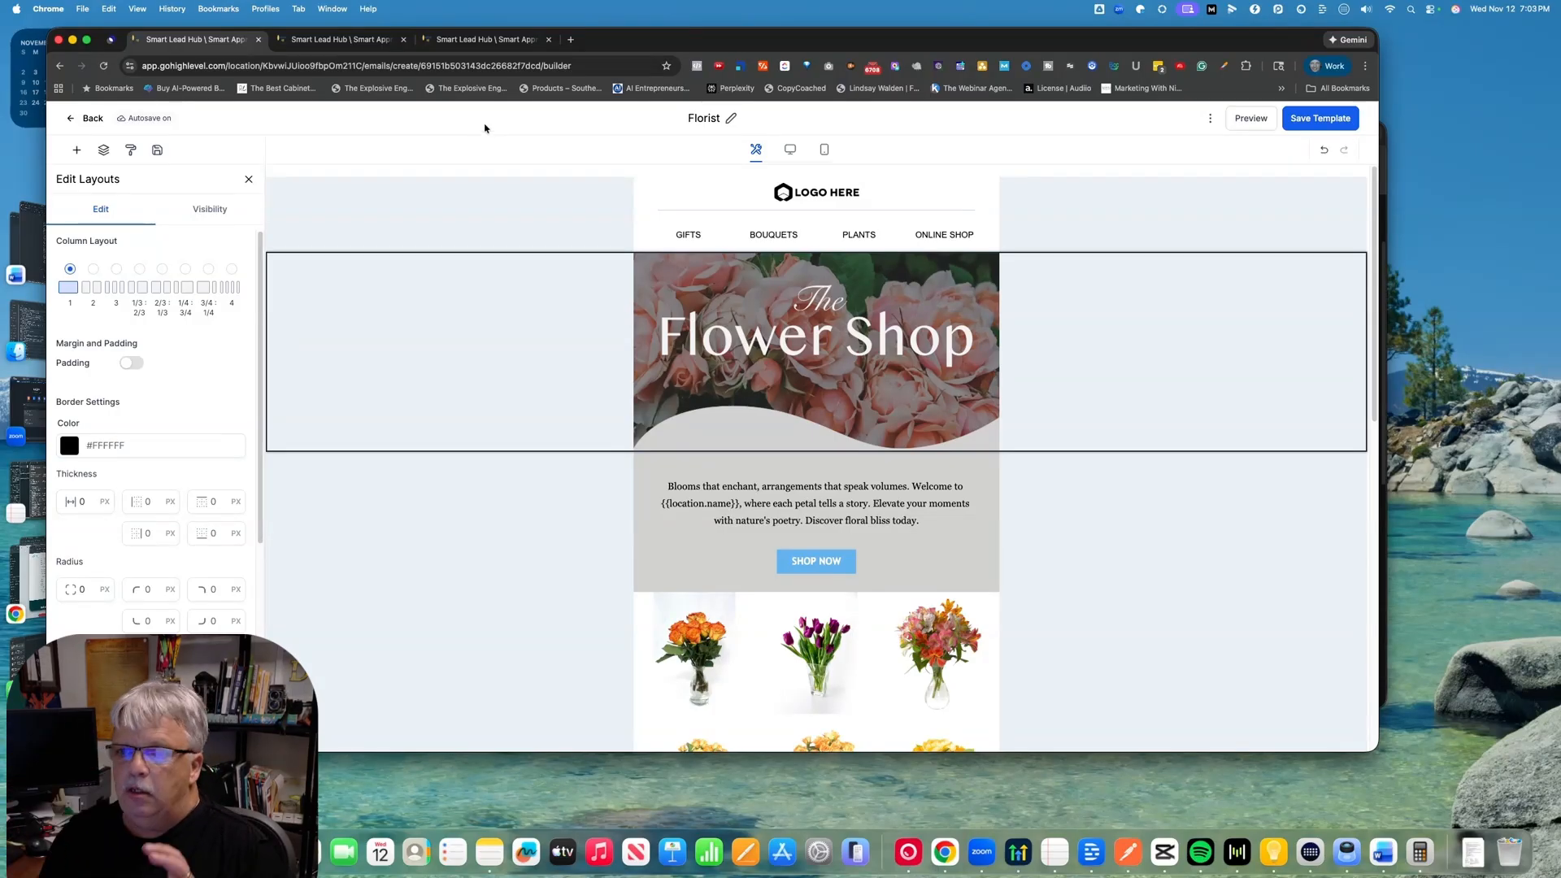
click(841, 331)
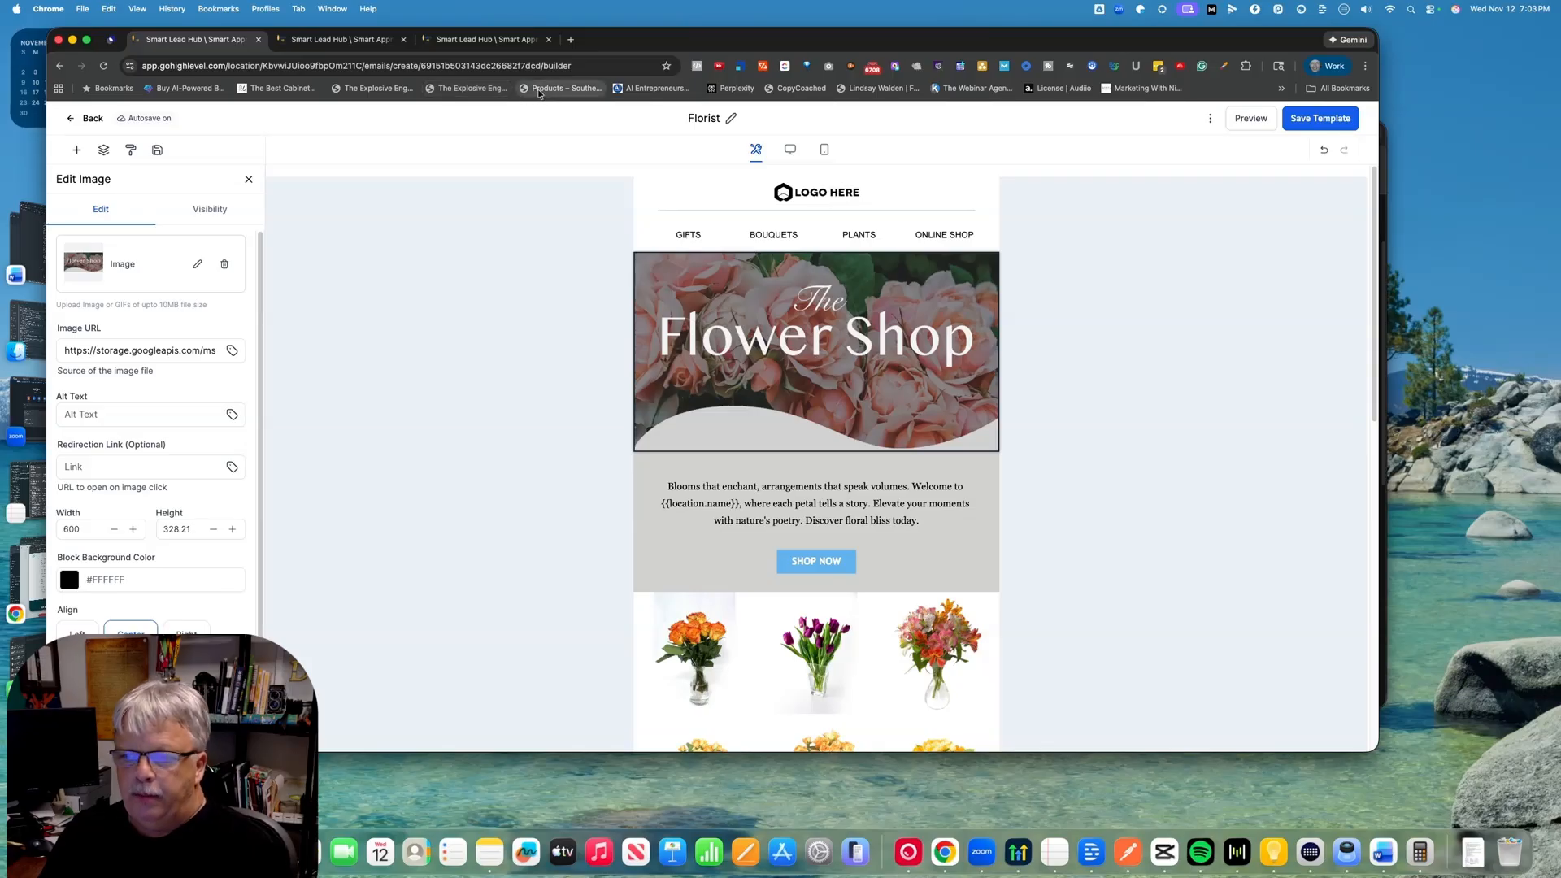
- Open the Campaign Images folder in the account's custom values settings
click(470, 43)
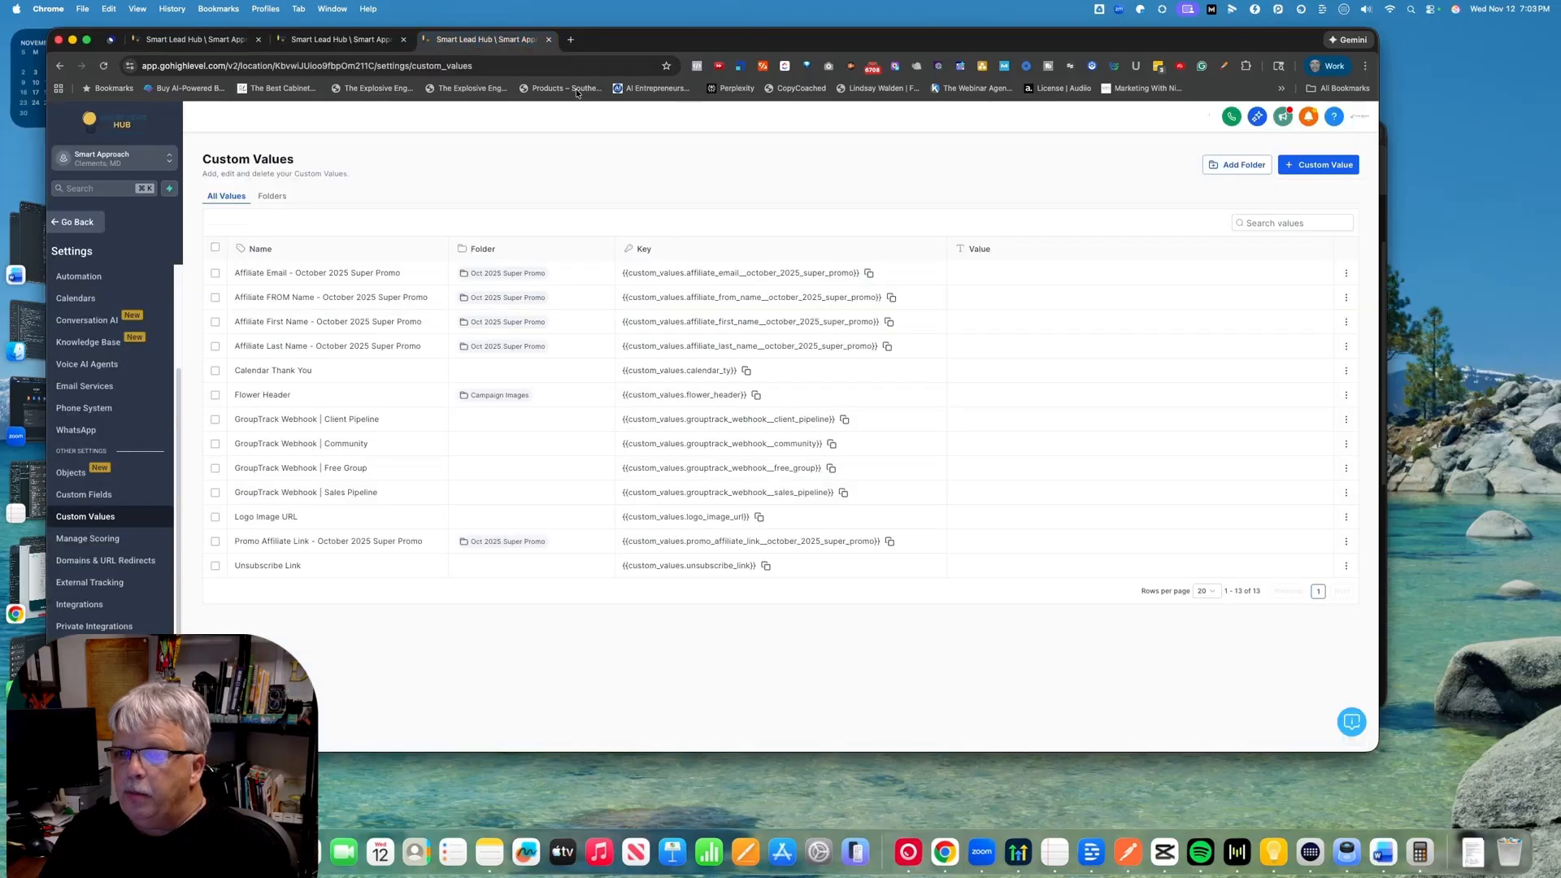
click(272, 197)
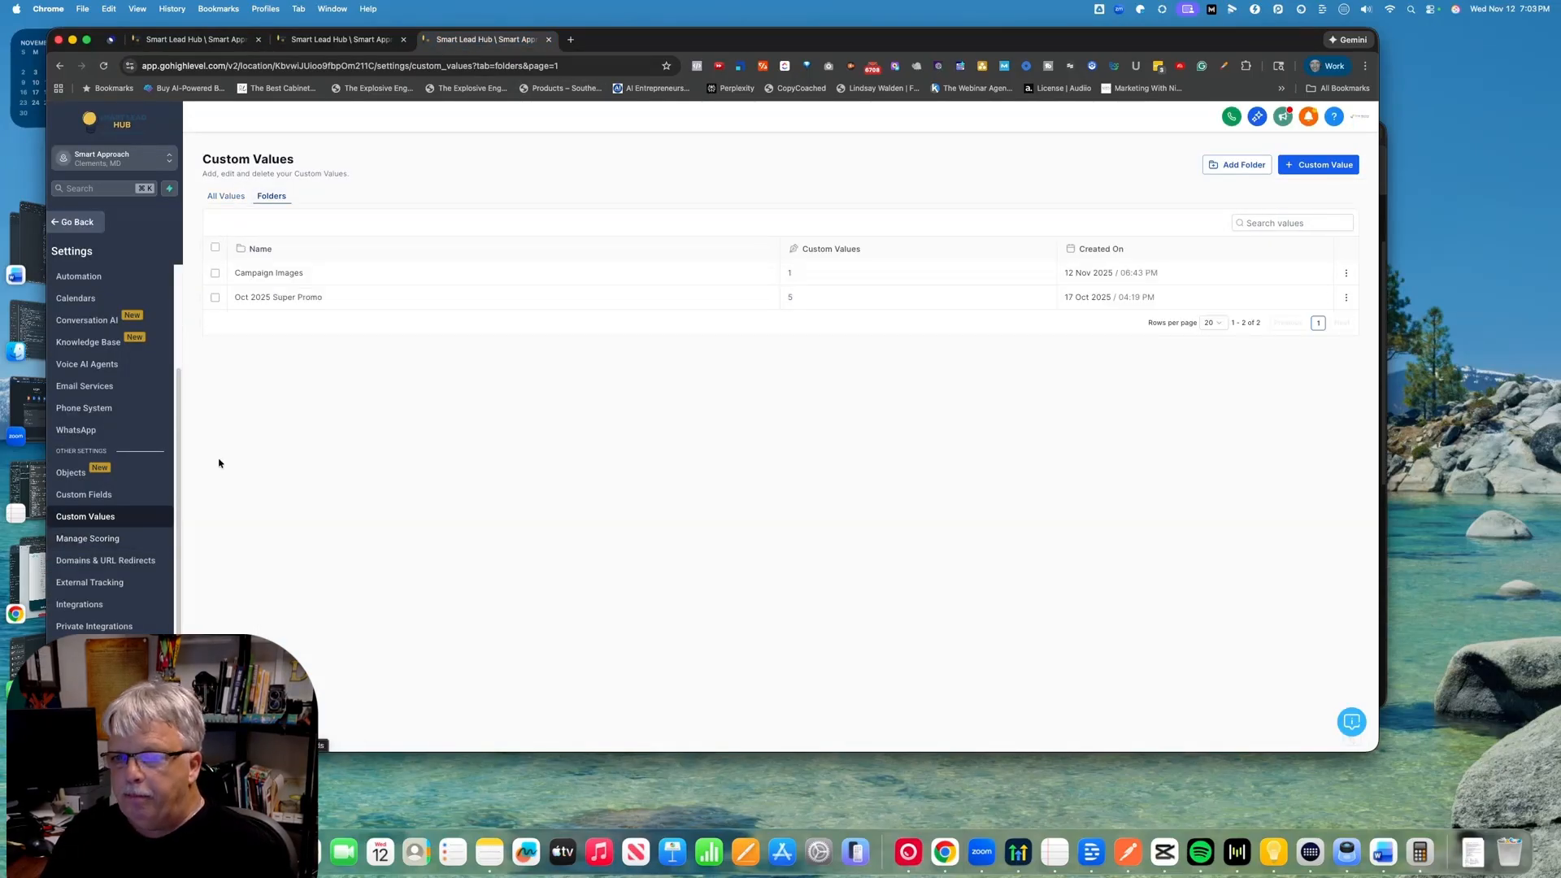
click(263, 273)
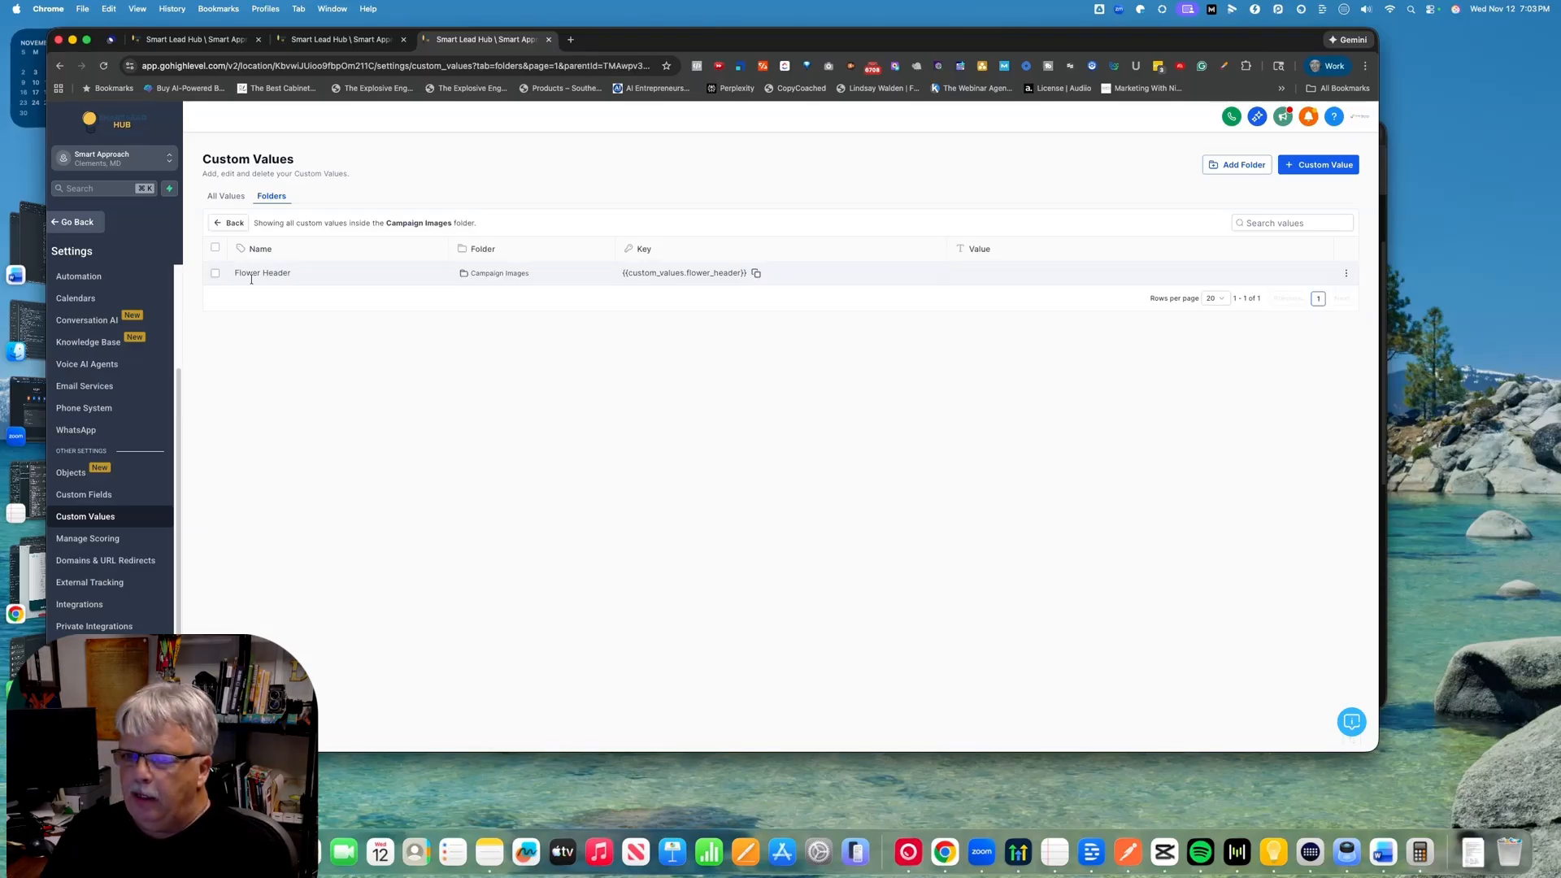
- Copy the link of the poppies-5392907_150.jpg image from the media storage
click(329, 41)
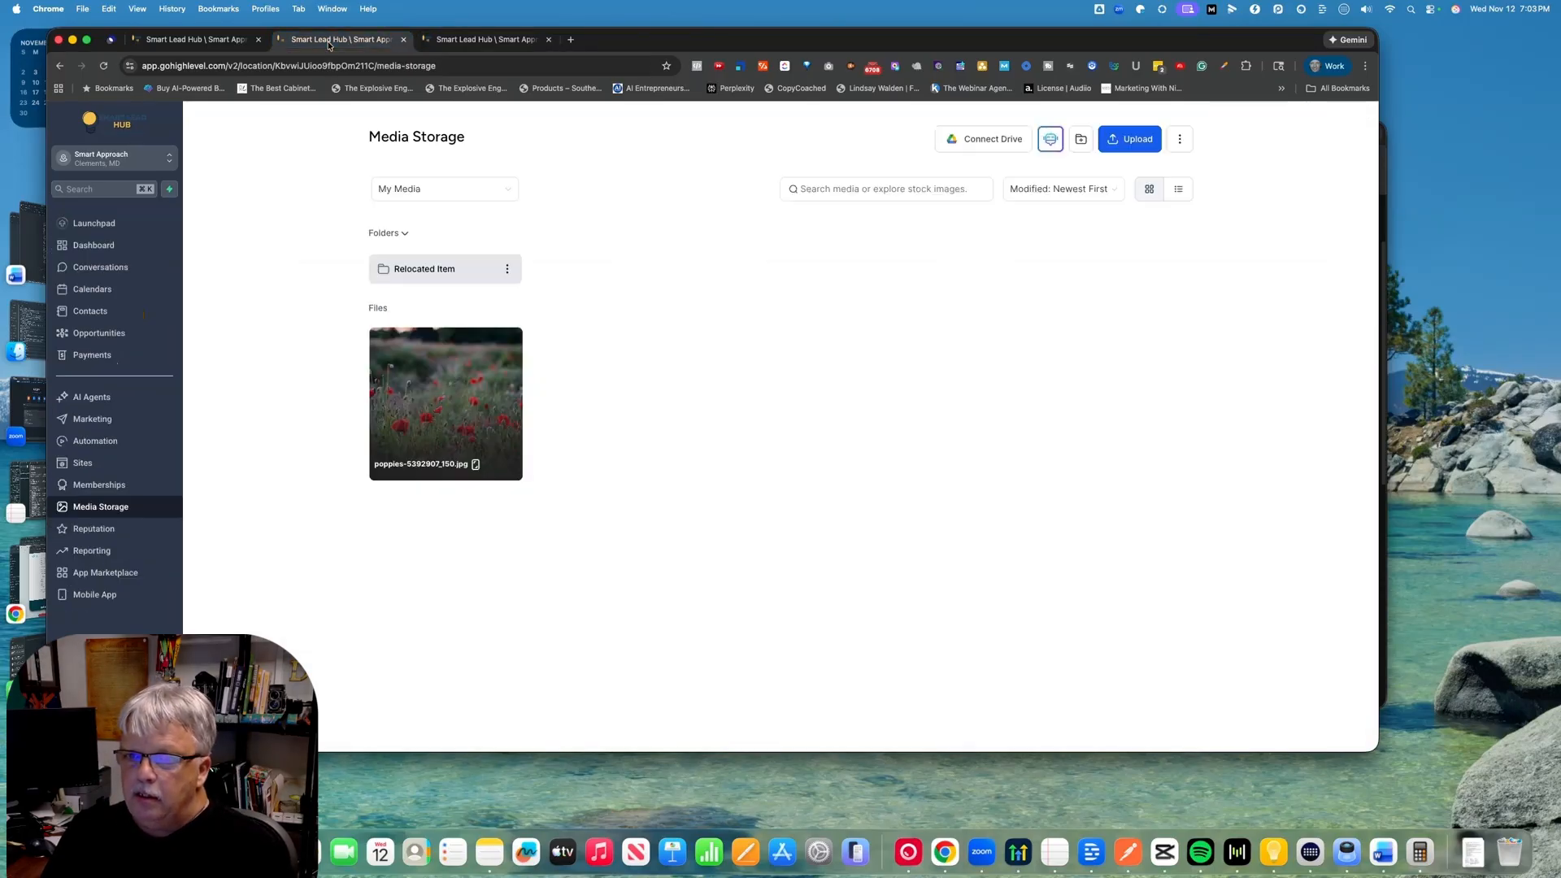
mouse_move(483, 388)
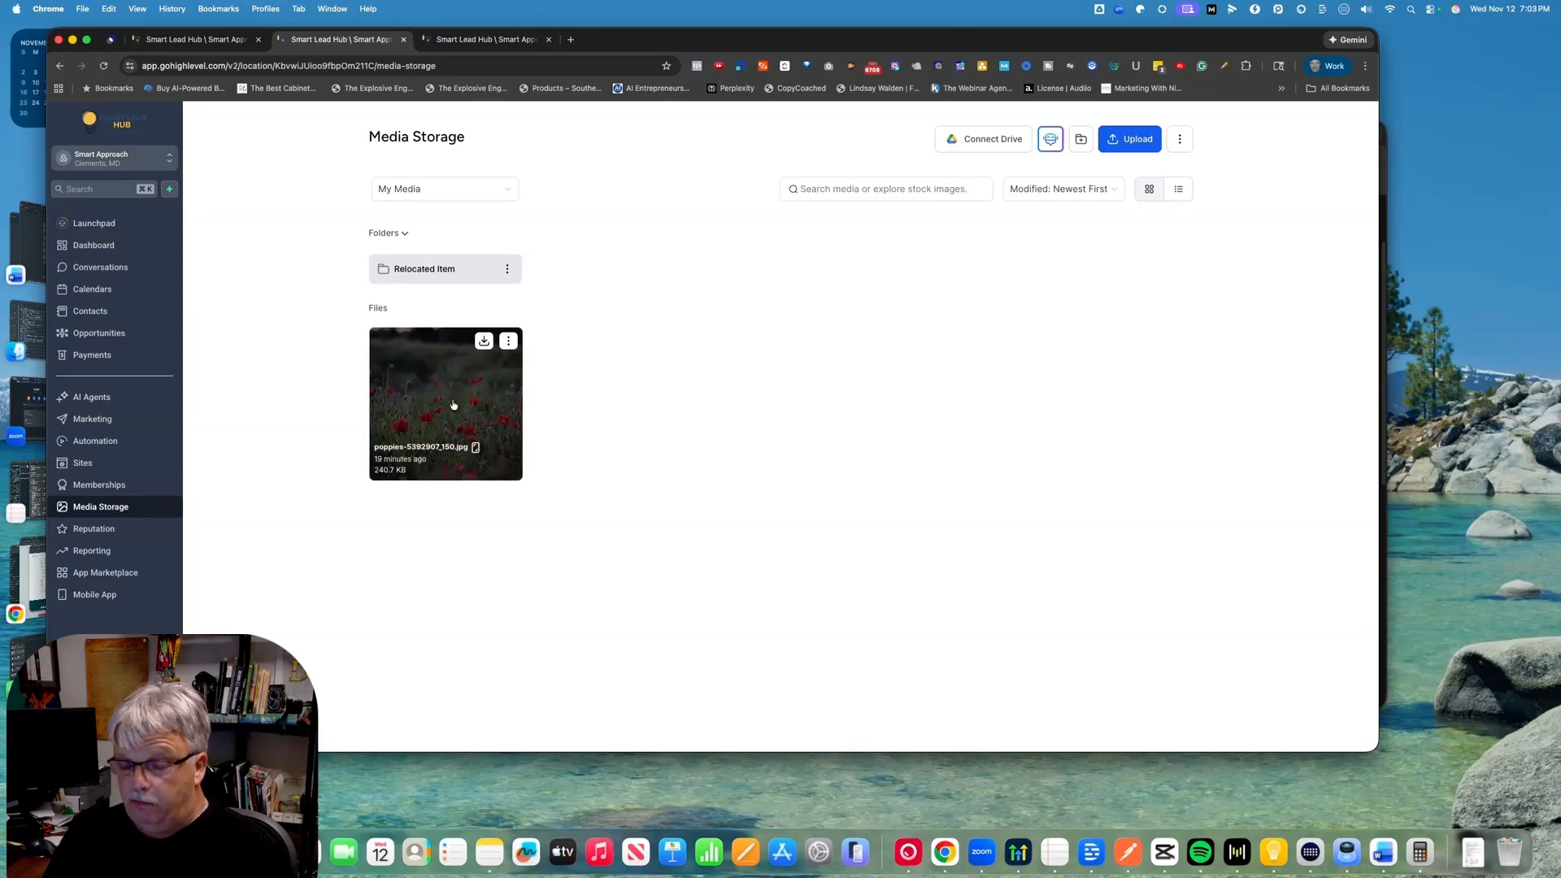
click(508, 343)
click(496, 429)
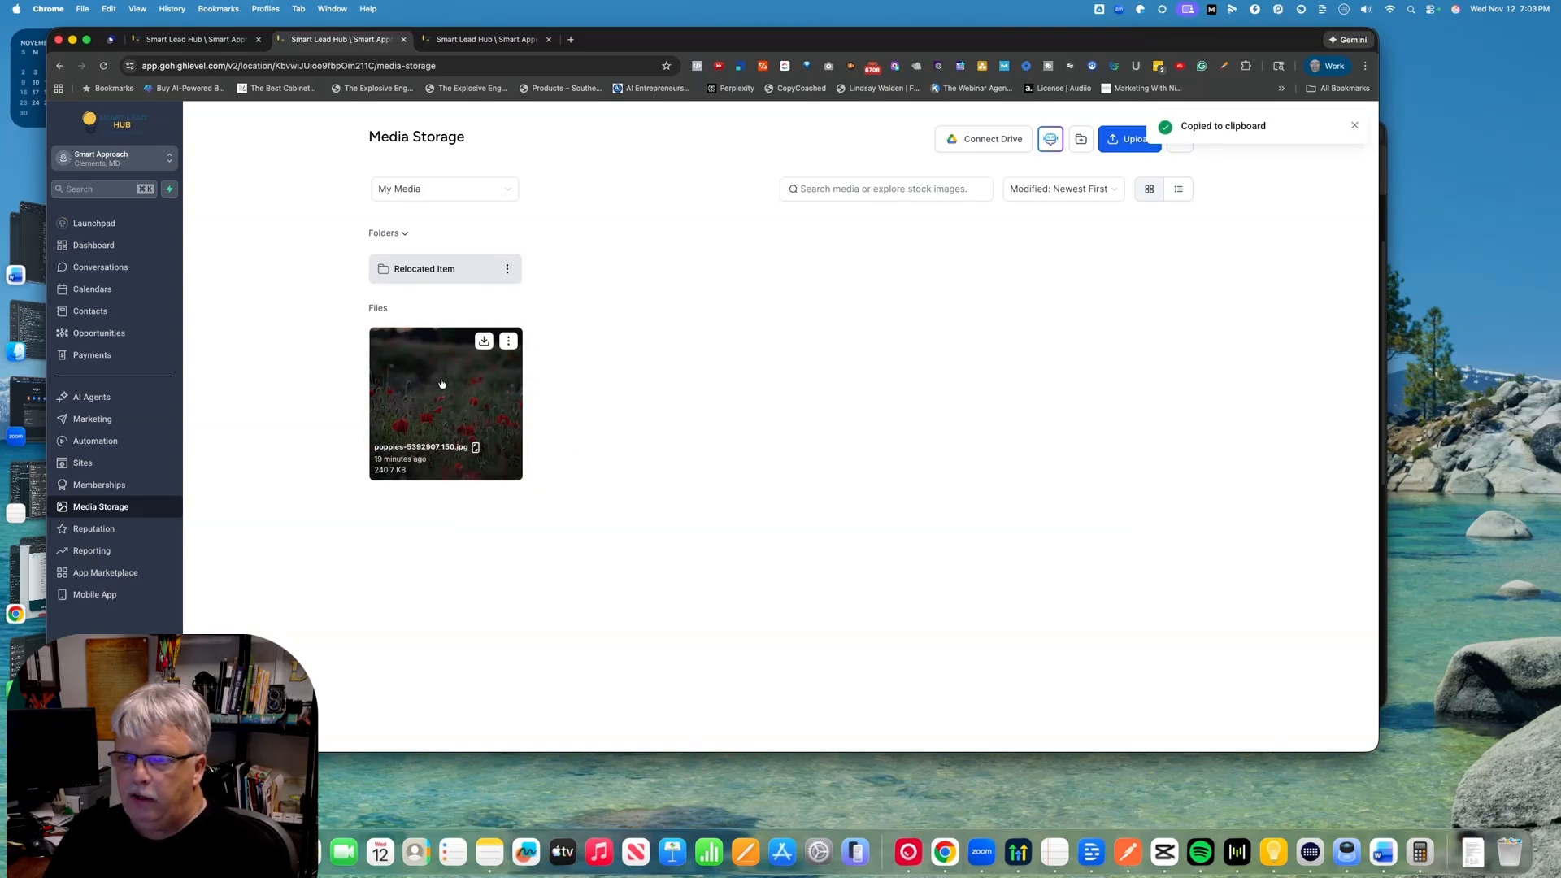
- Set the Flower Header custom value in the Campaign Images folder to the copied poppies image link and update it
click(479, 42)
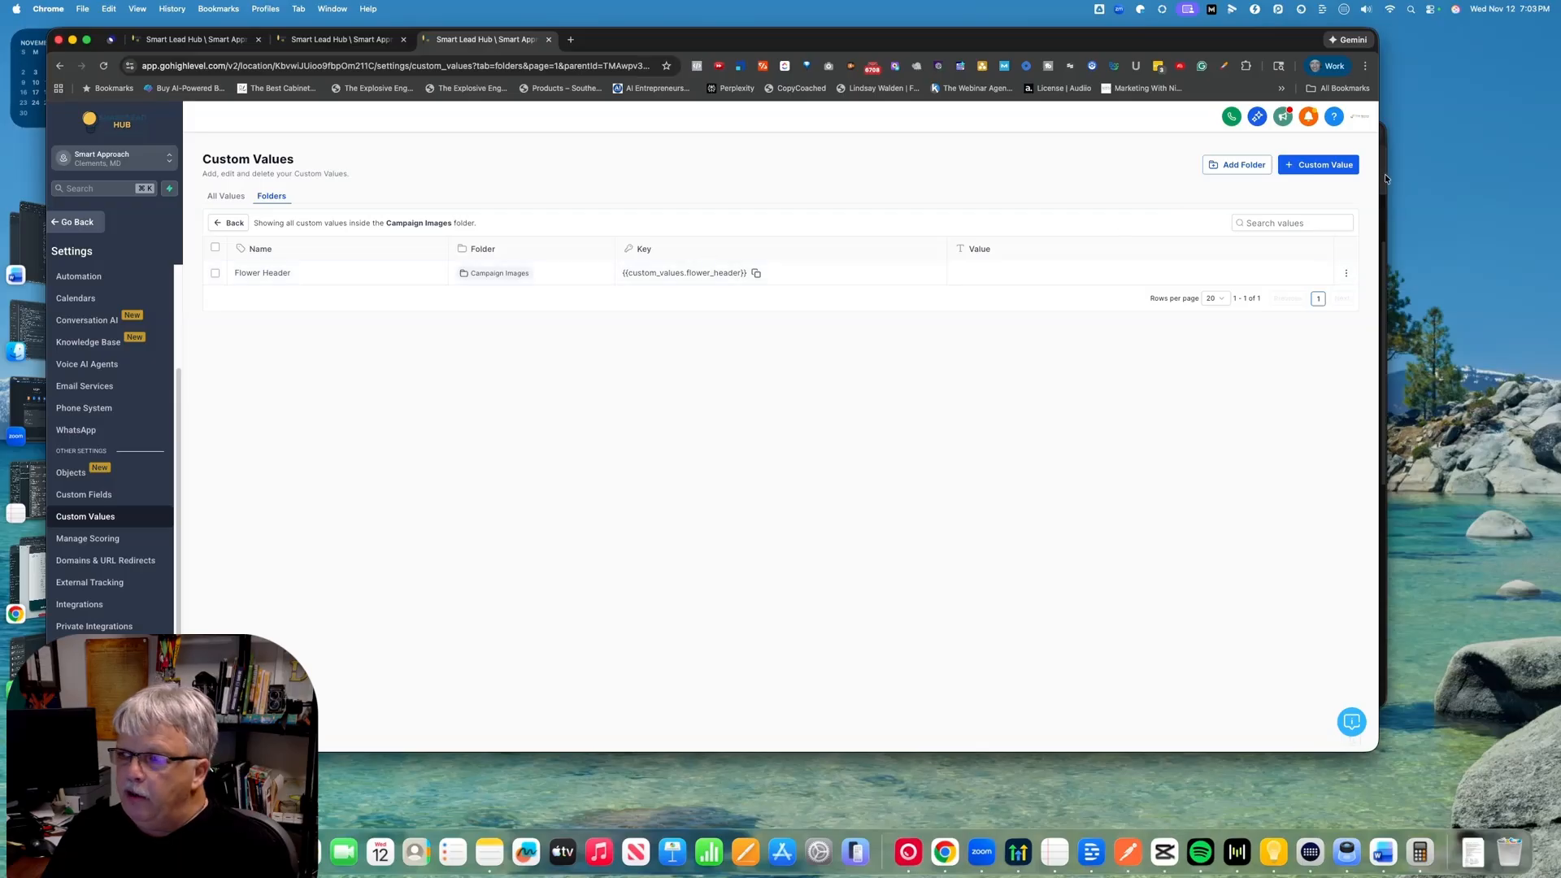
click(1311, 166)
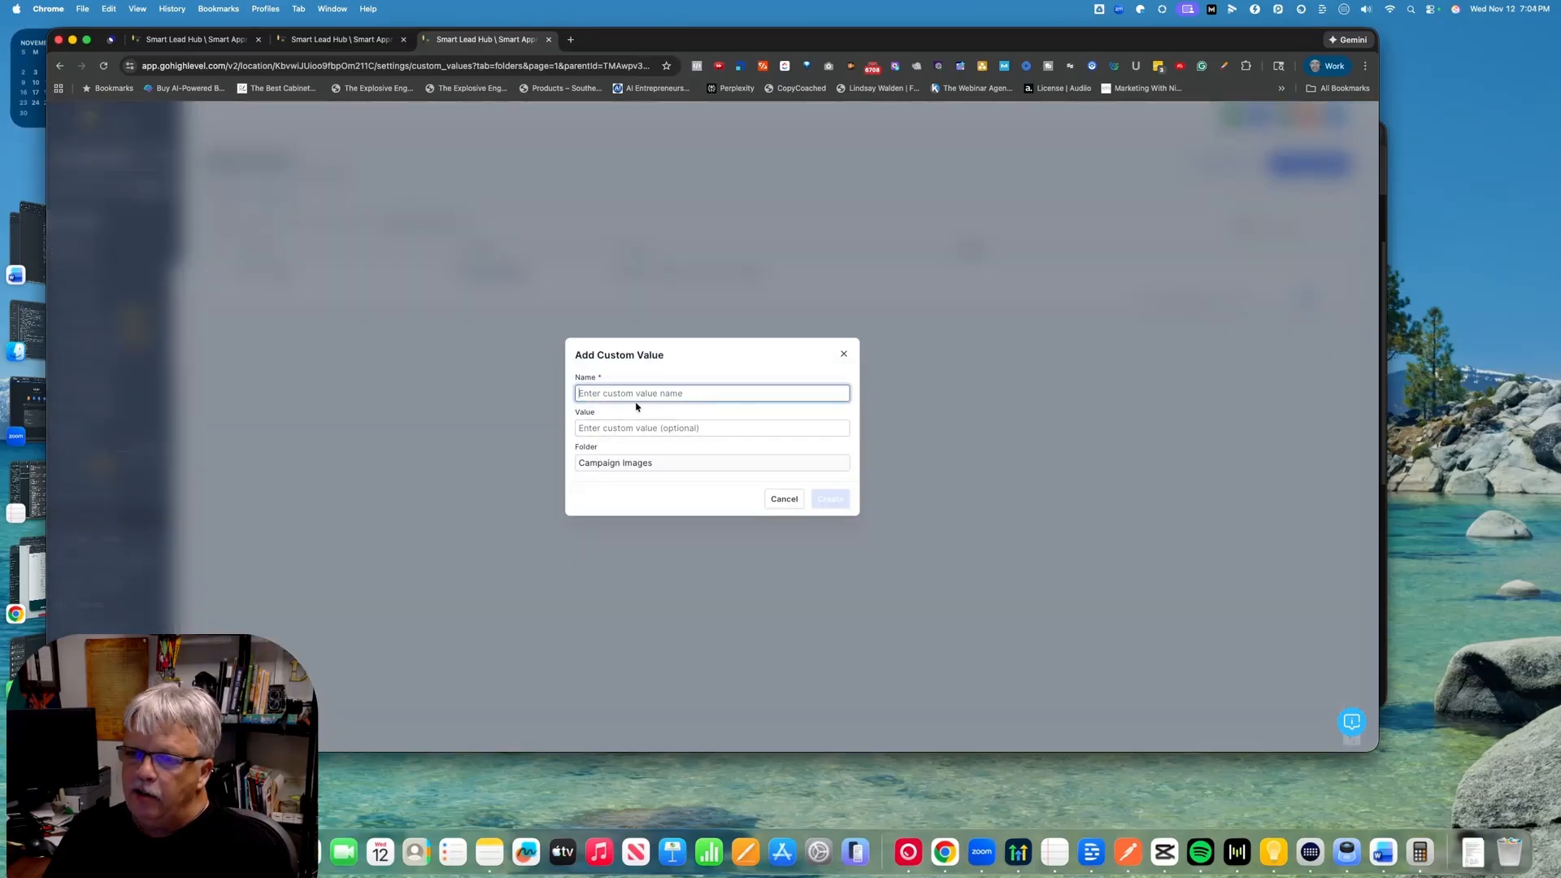
click(784, 498)
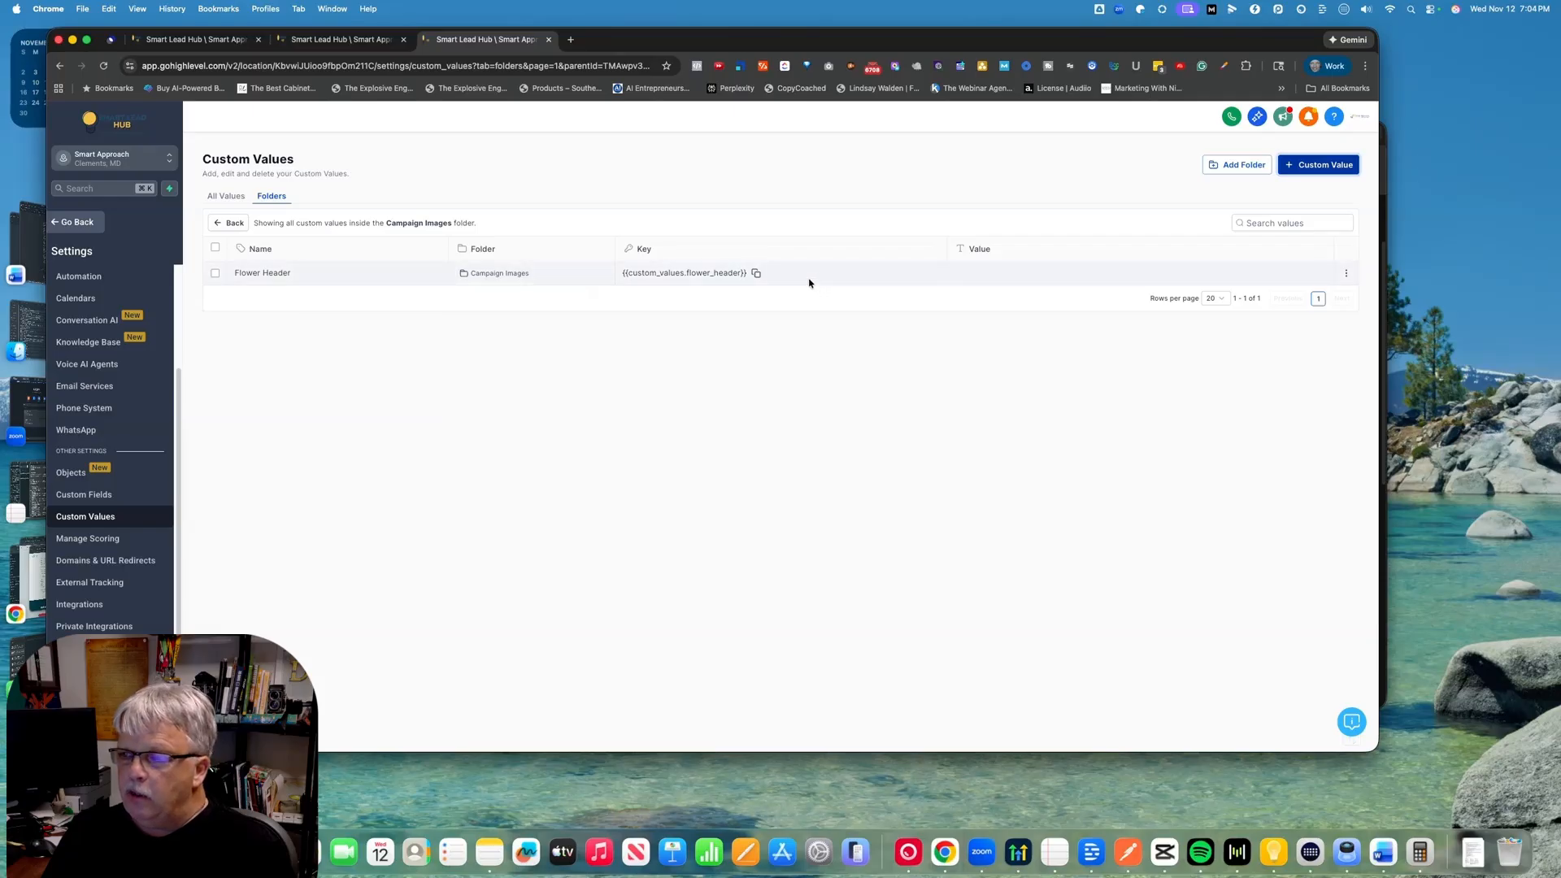
click(216, 273)
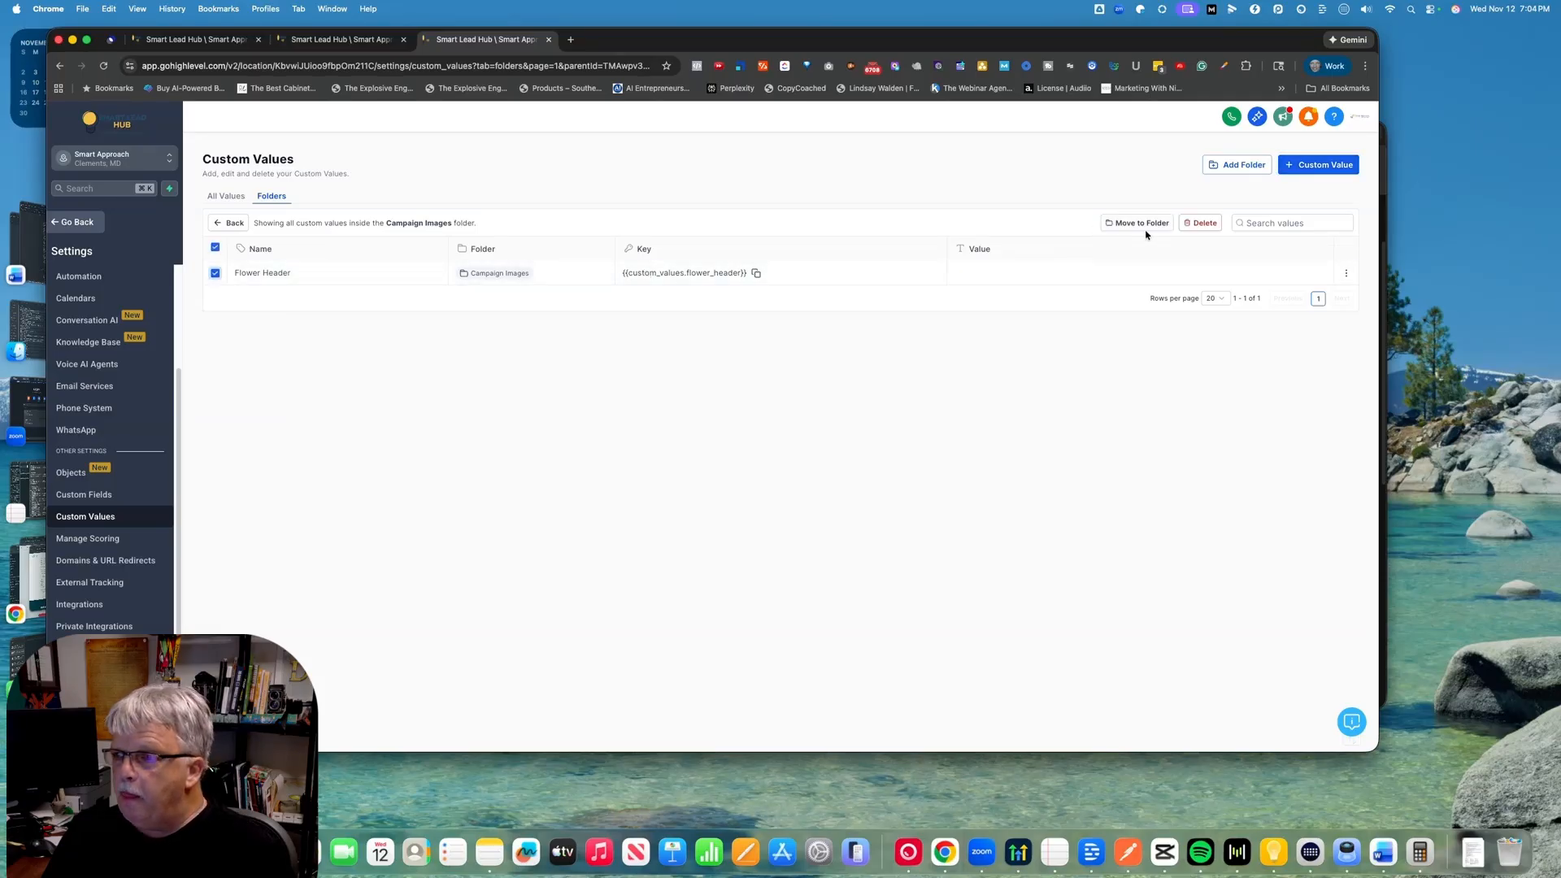
click(1347, 278)
click(1263, 298)
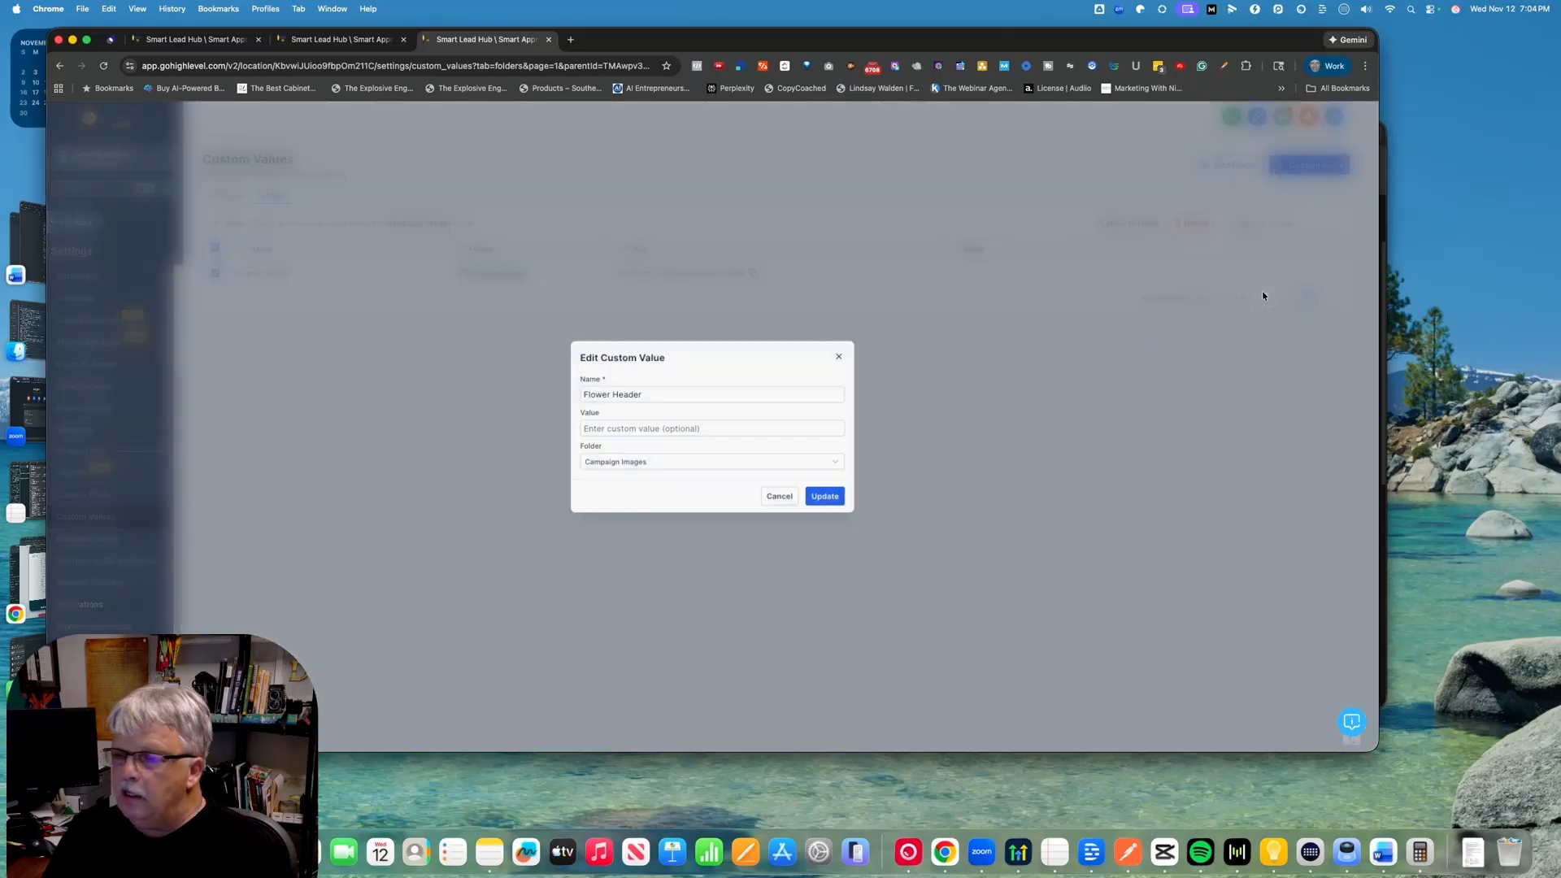
click(691, 426)
key(cmd+v)
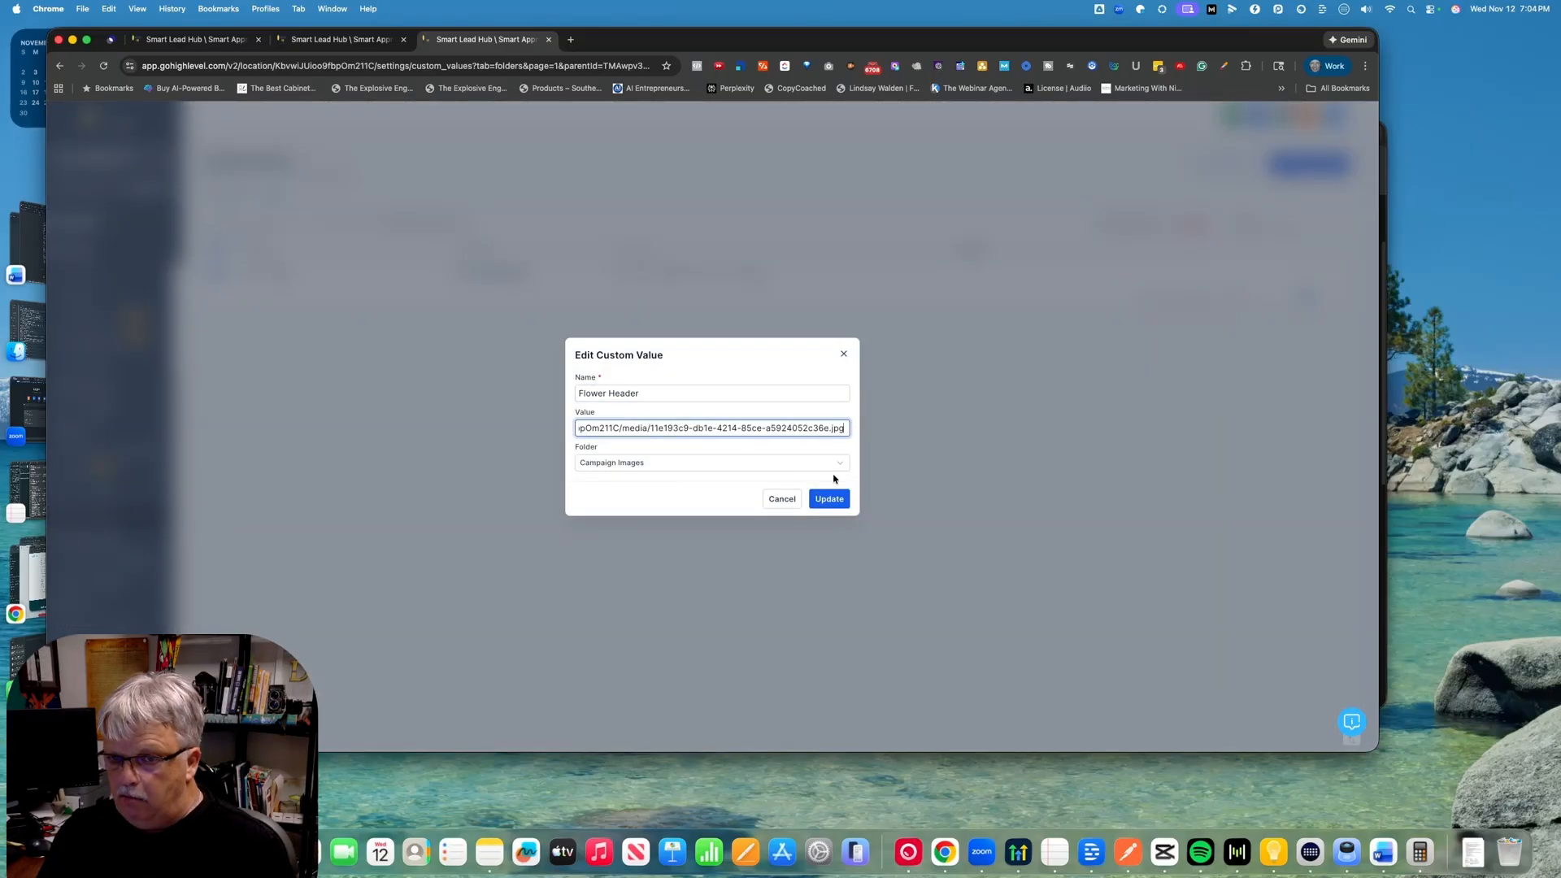
click(831, 502)
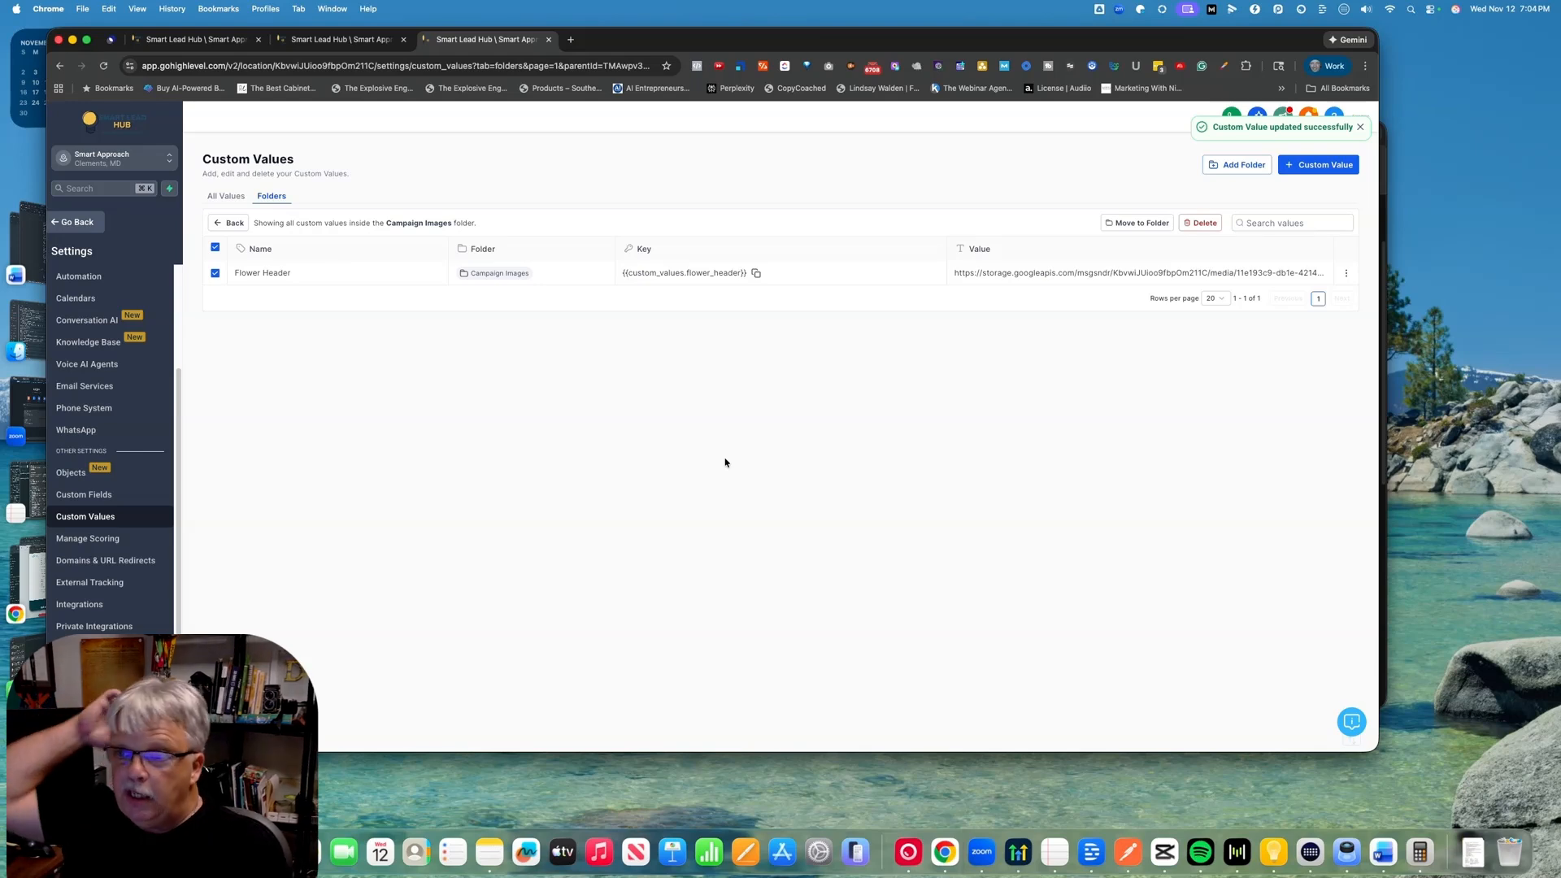
- Copy the key of the Flower Header custom value and look over the Florist template and media storage
click(756, 277)
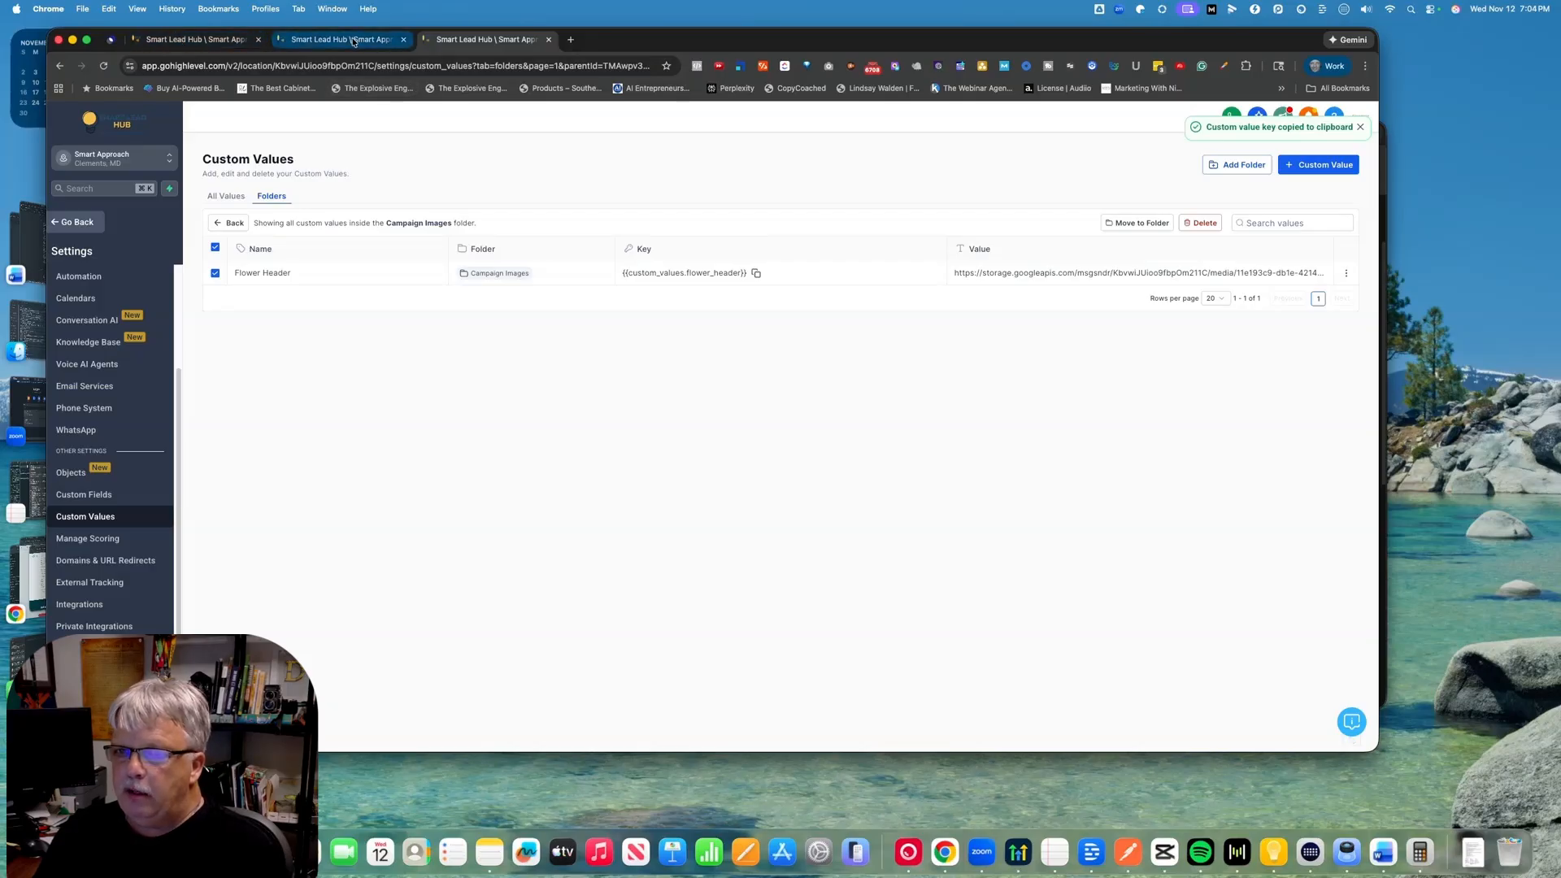
click(174, 39)
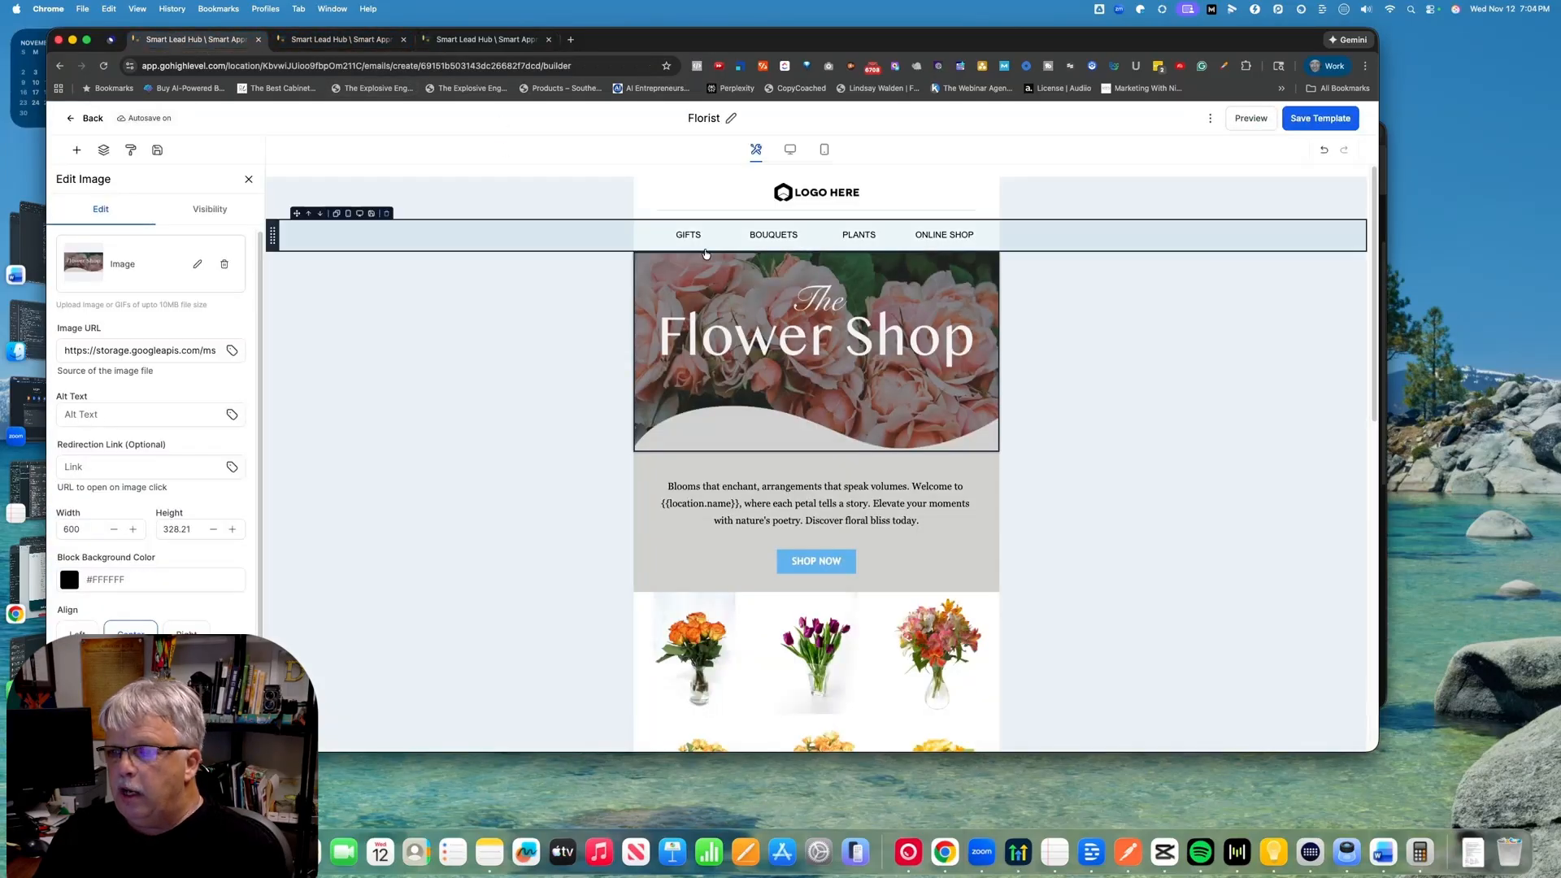
click(335, 41)
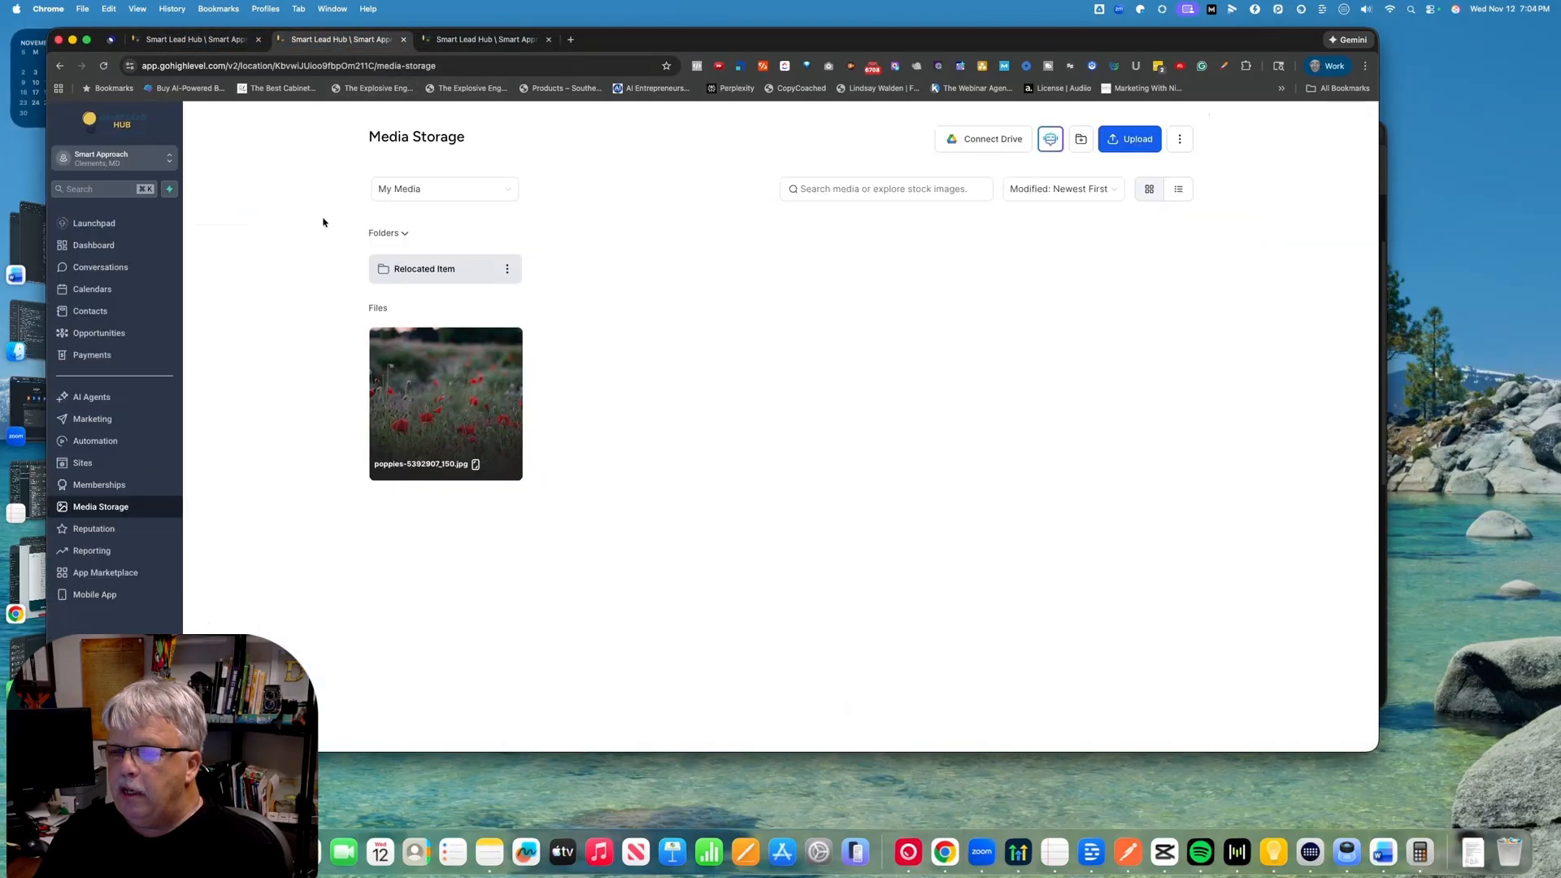
click(460, 40)
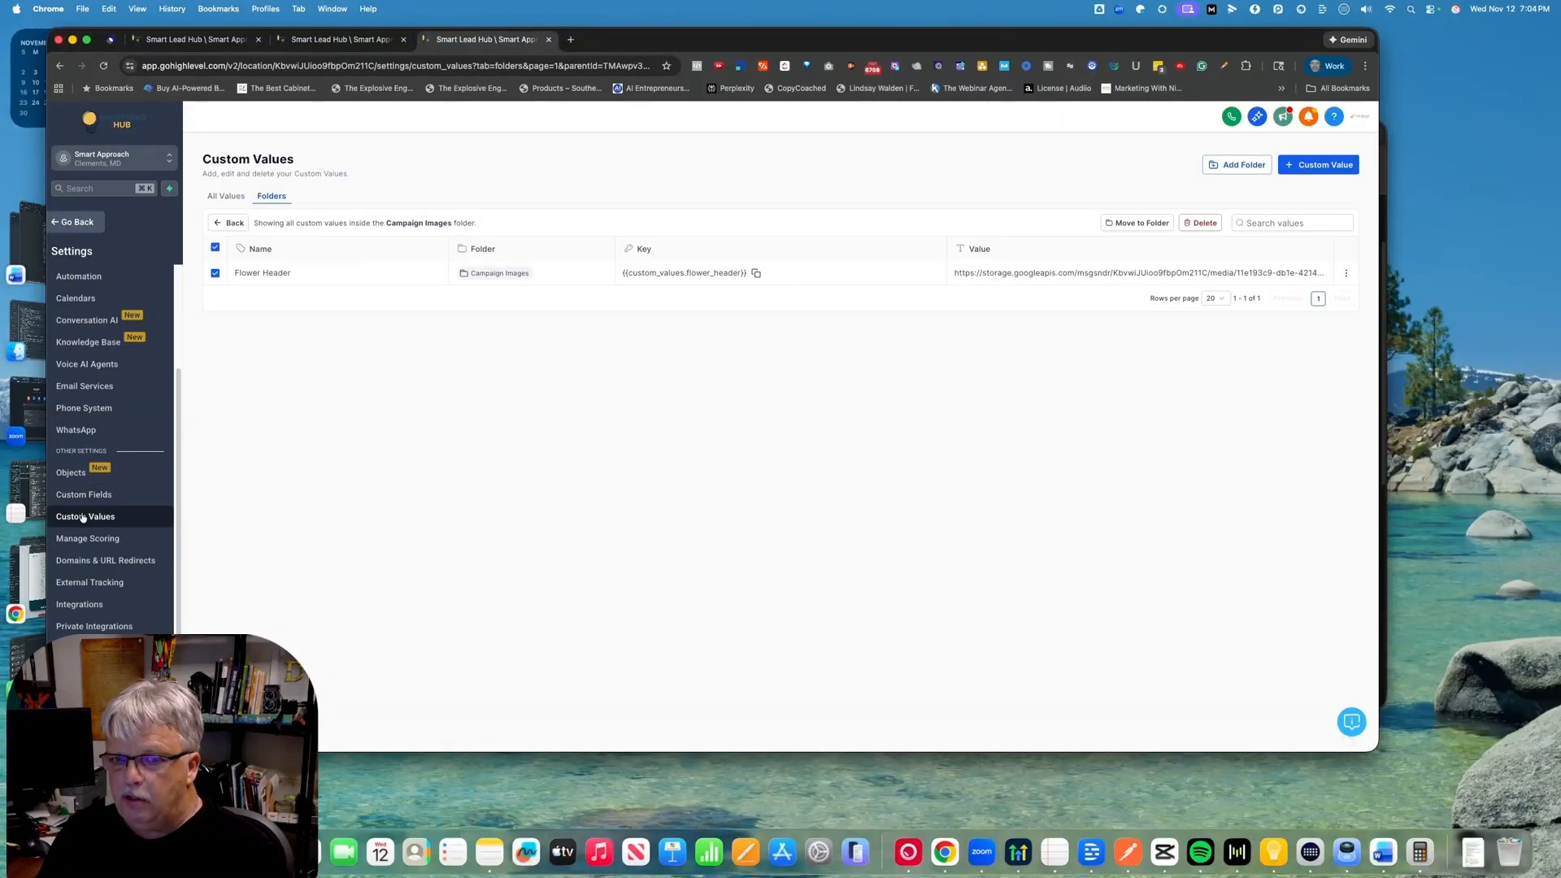
- Replace the Florist header image's URL with the copied key, {{custom_values.flower_header}}, and save the template
click(213, 42)
click(103, 348)
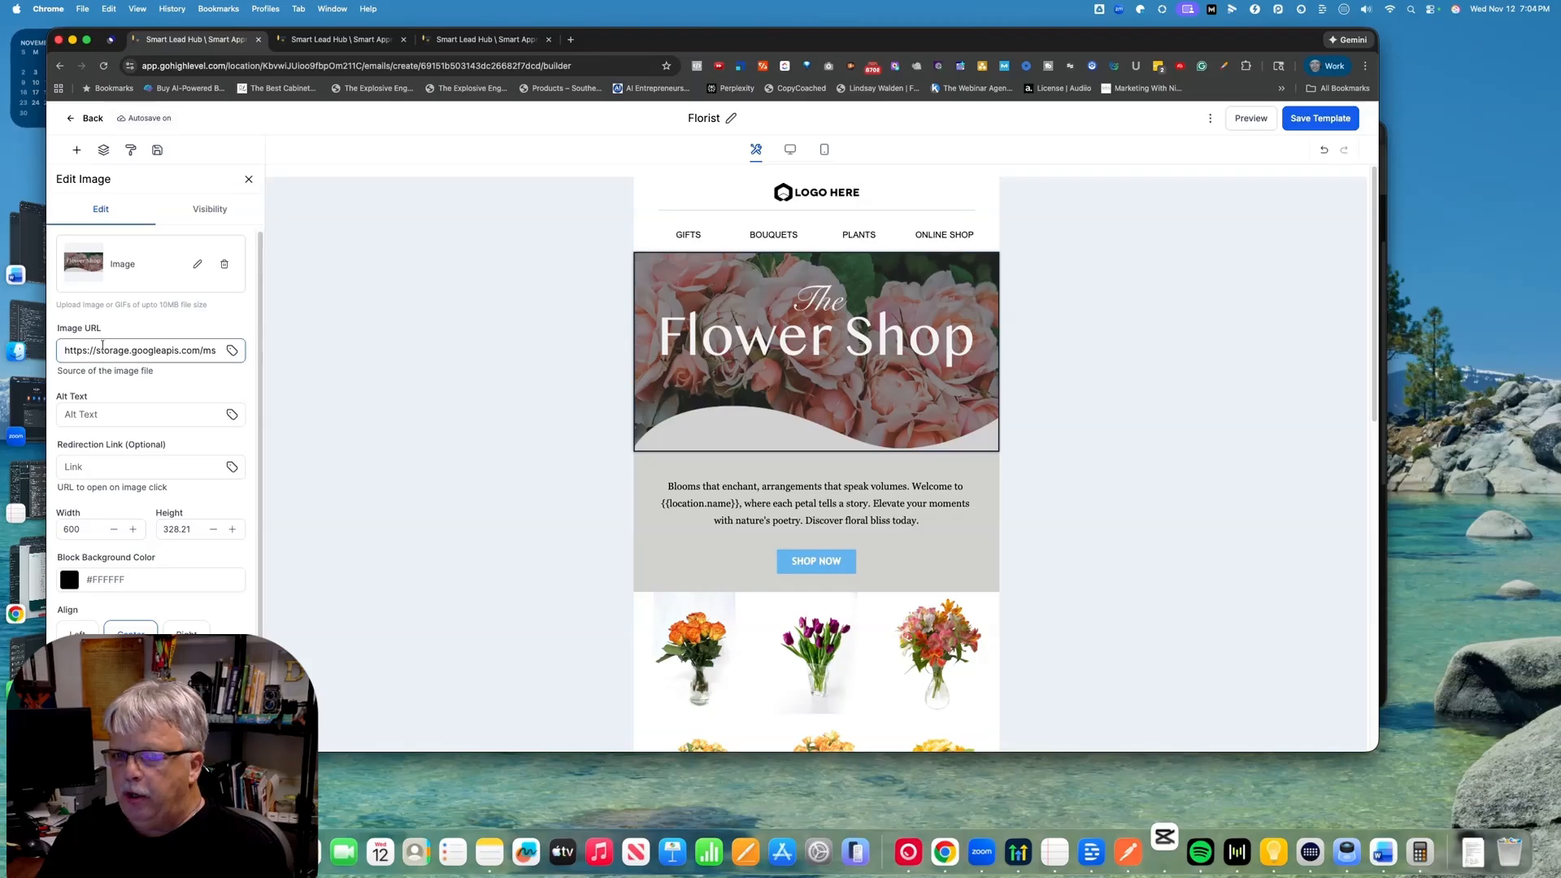
key(super+a)
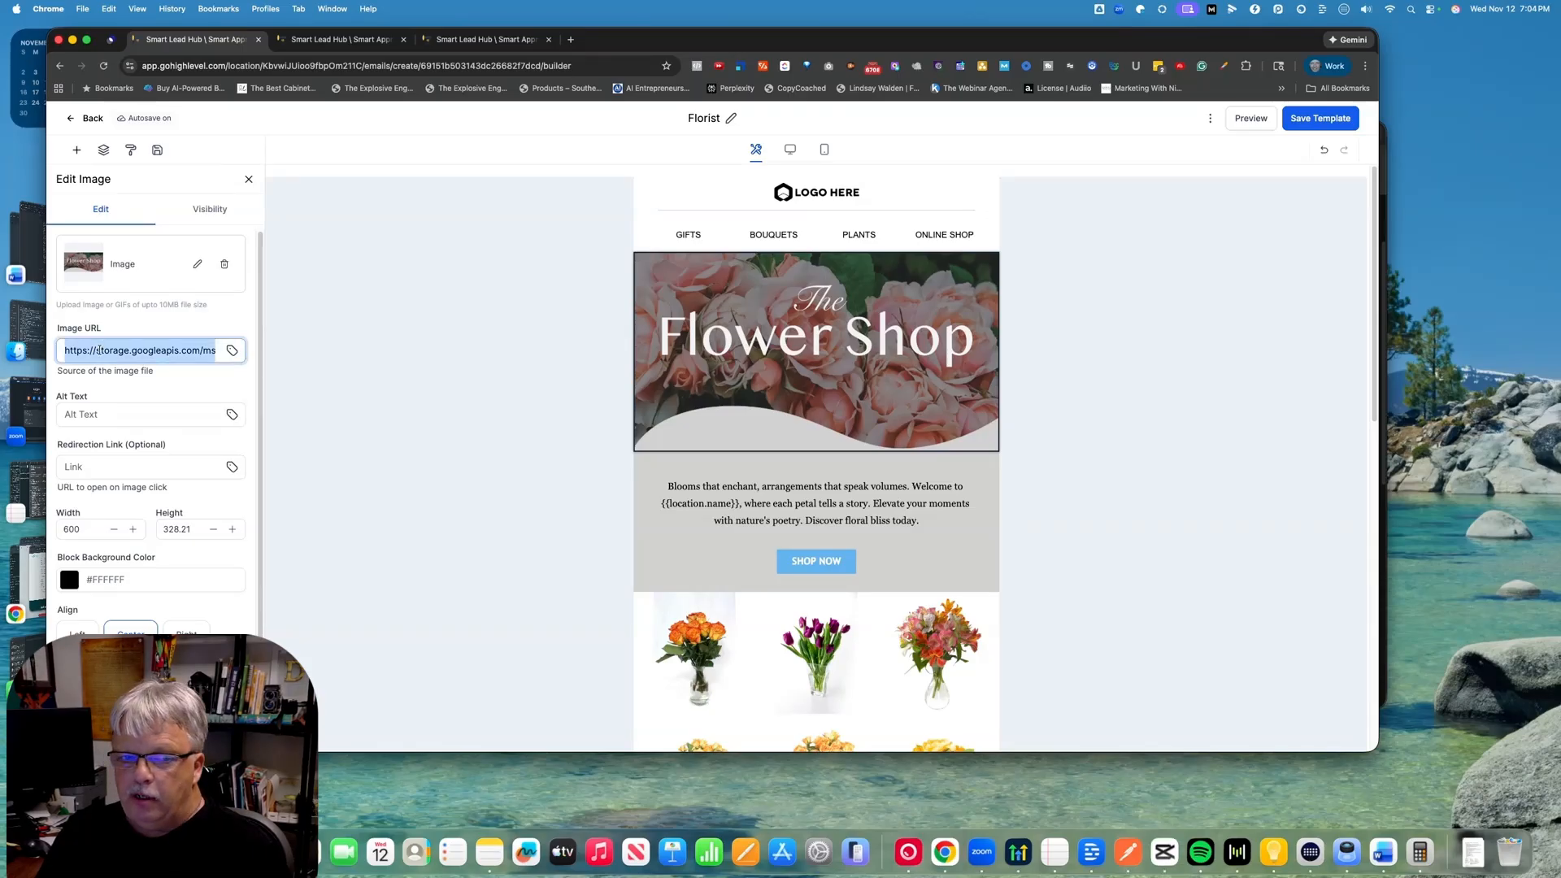
right_click(98, 349)
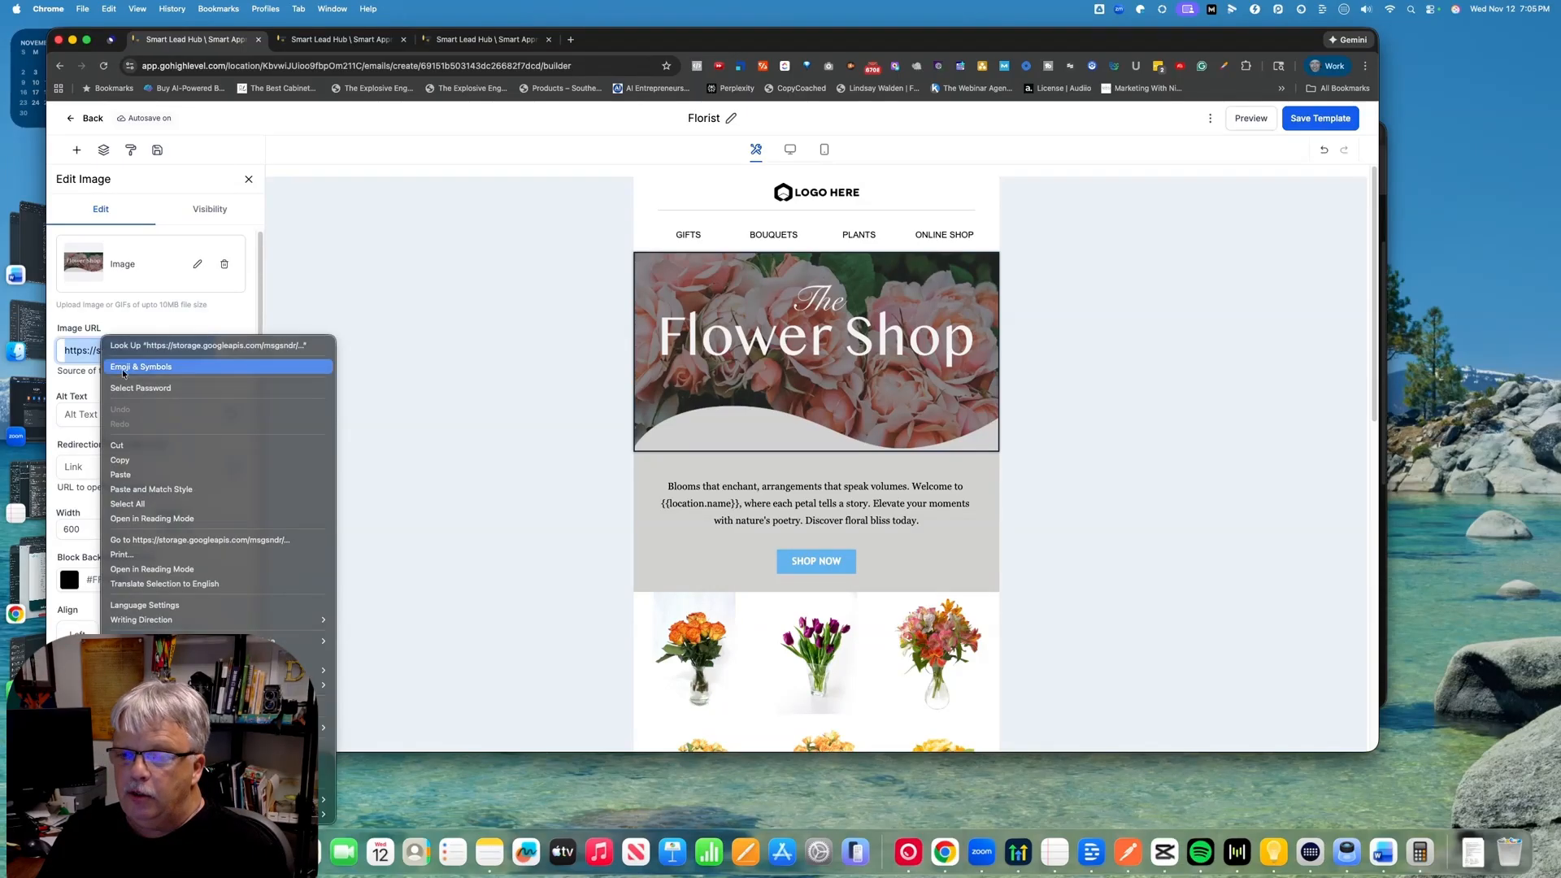
click(120, 475)
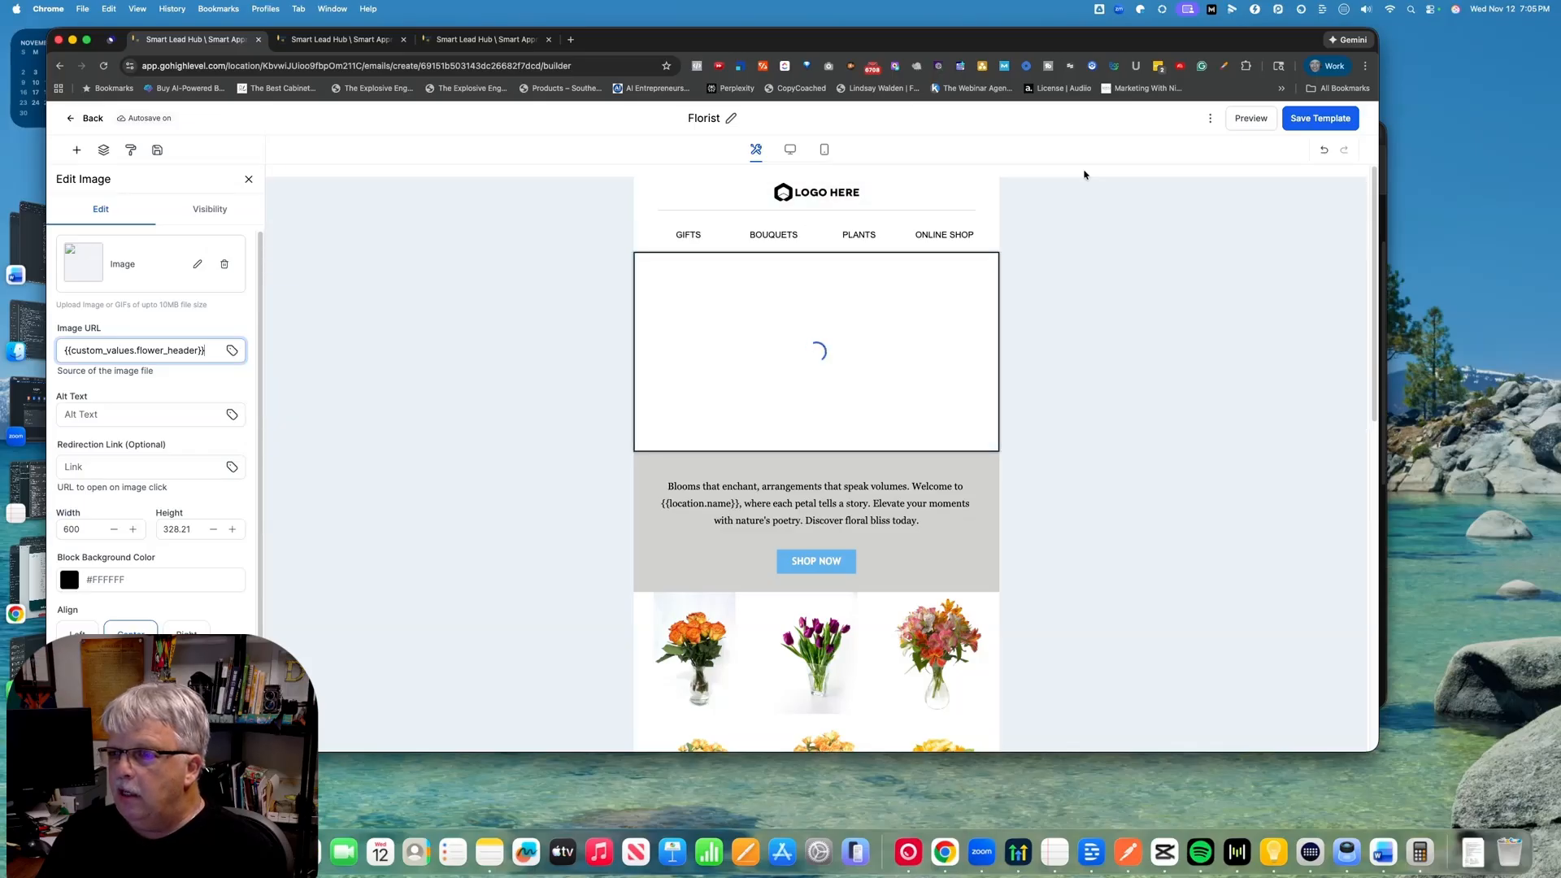
click(1304, 119)
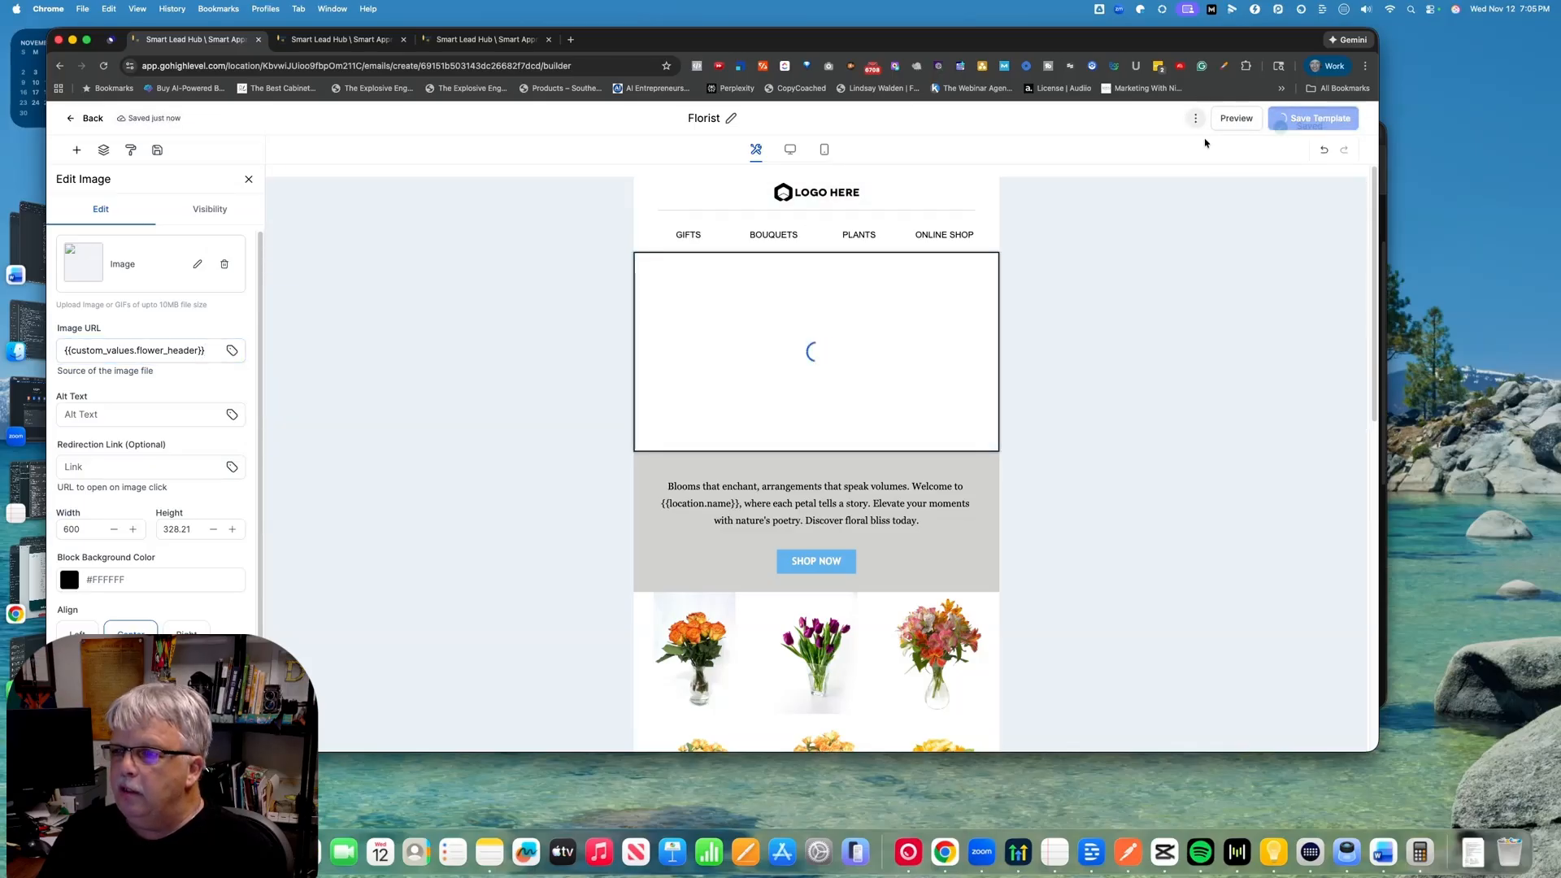
- Preview the Florist email and reopen the template in the editor to inspect its header image and image URL
click(1250, 119)
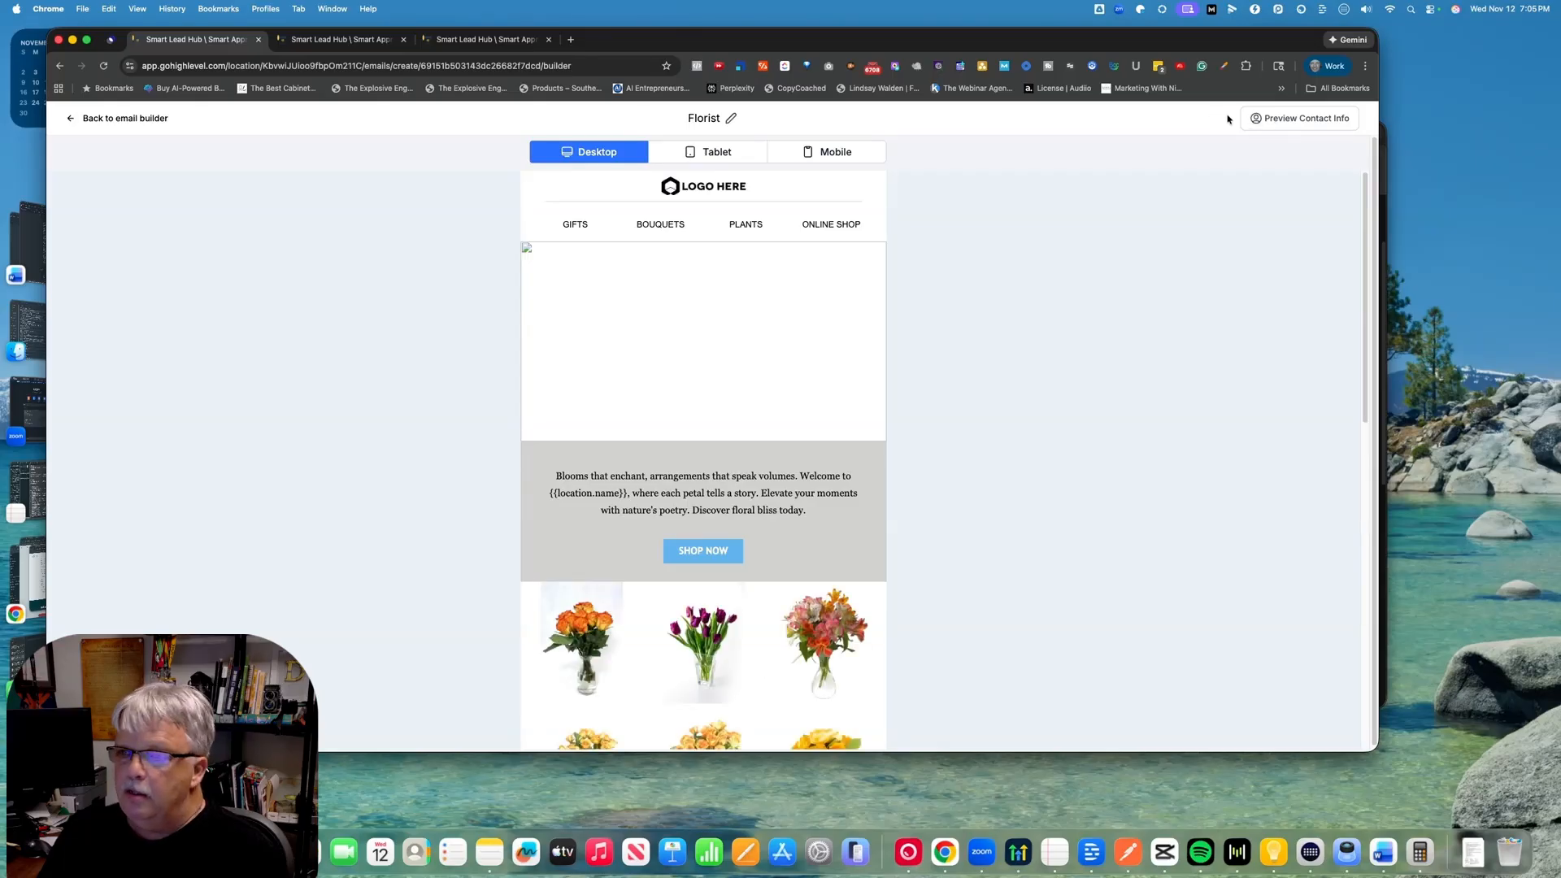
click(58, 67)
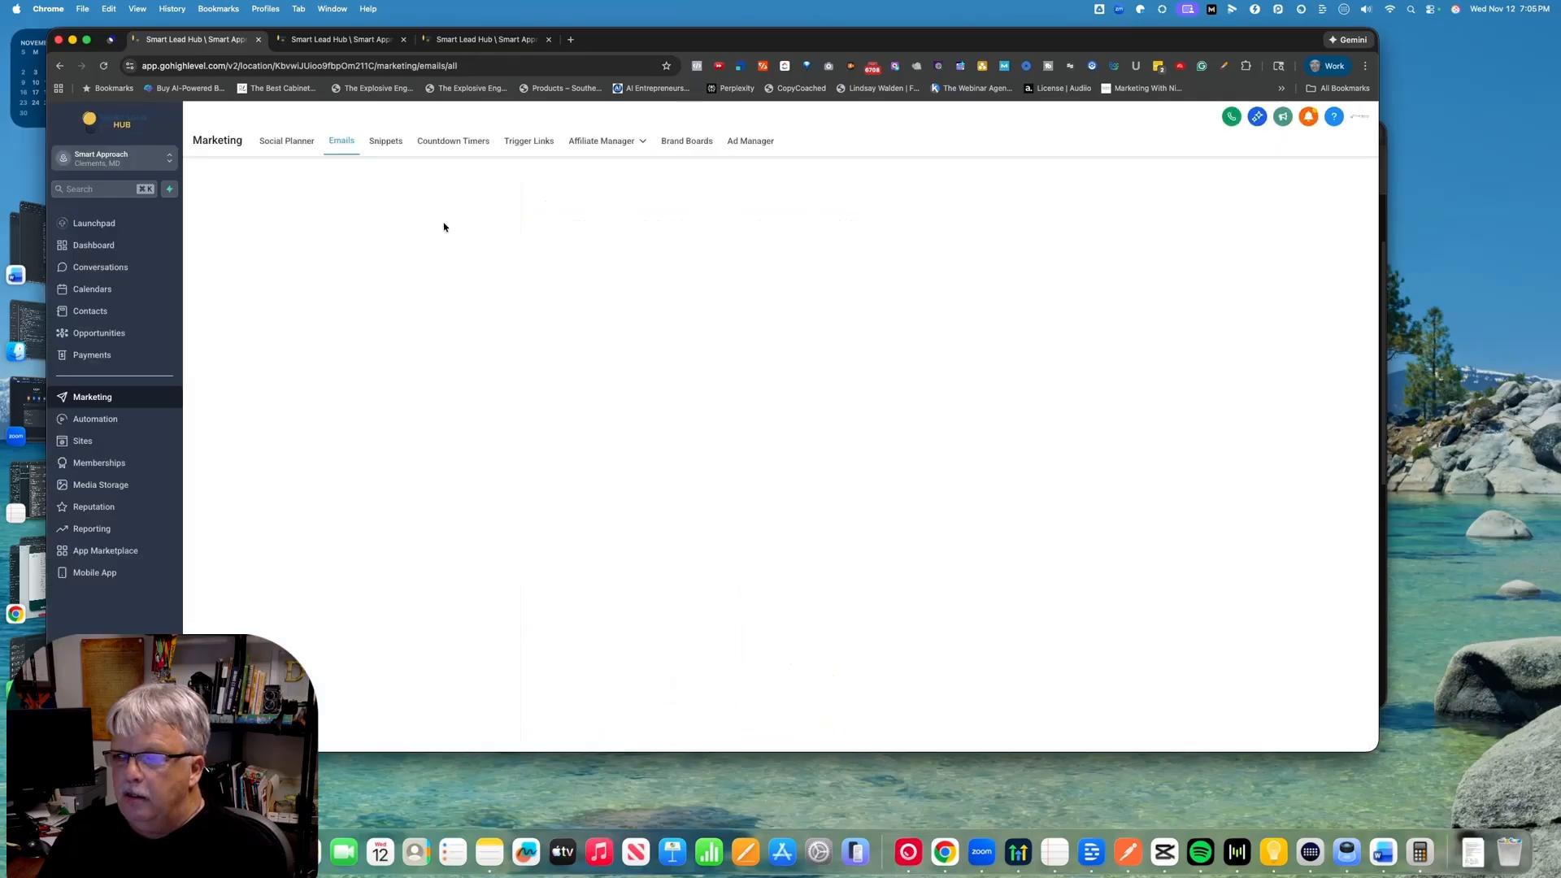
click(456, 509)
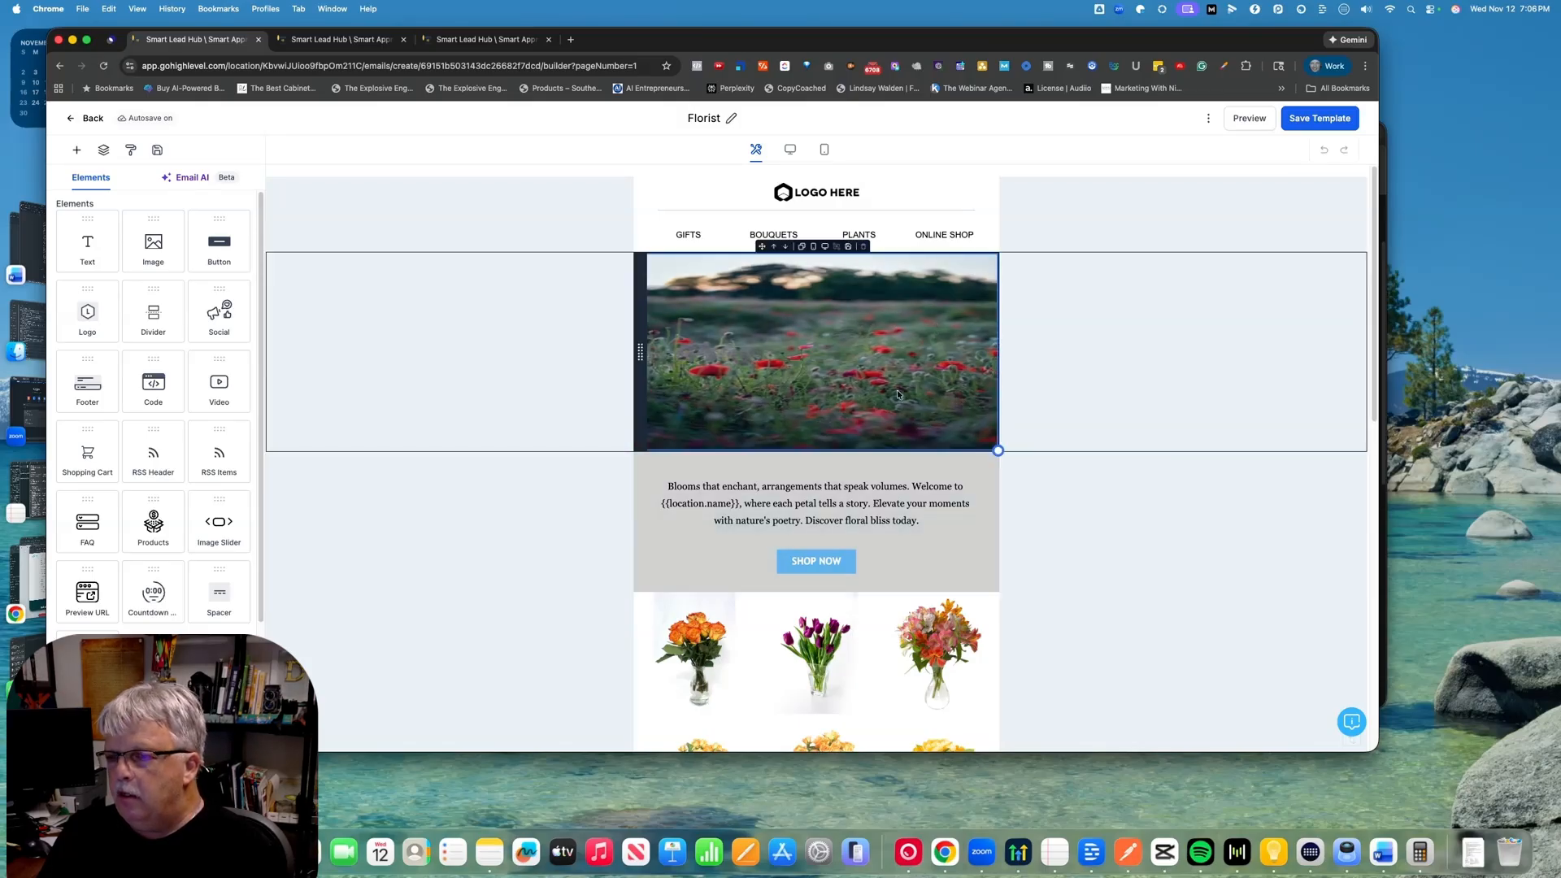
click(803, 355)
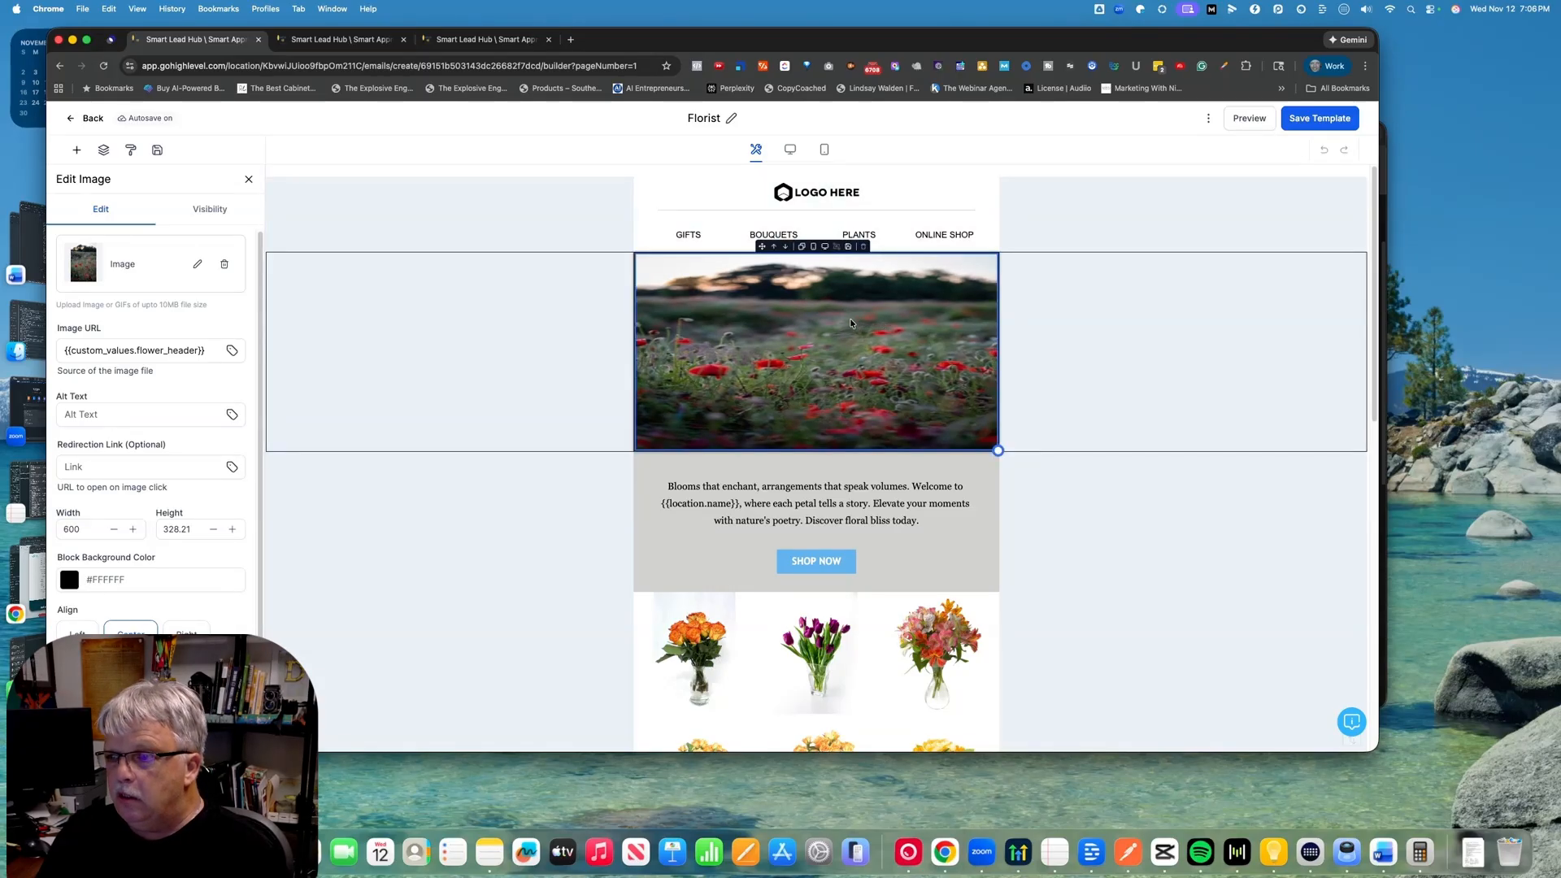
click(209, 355)
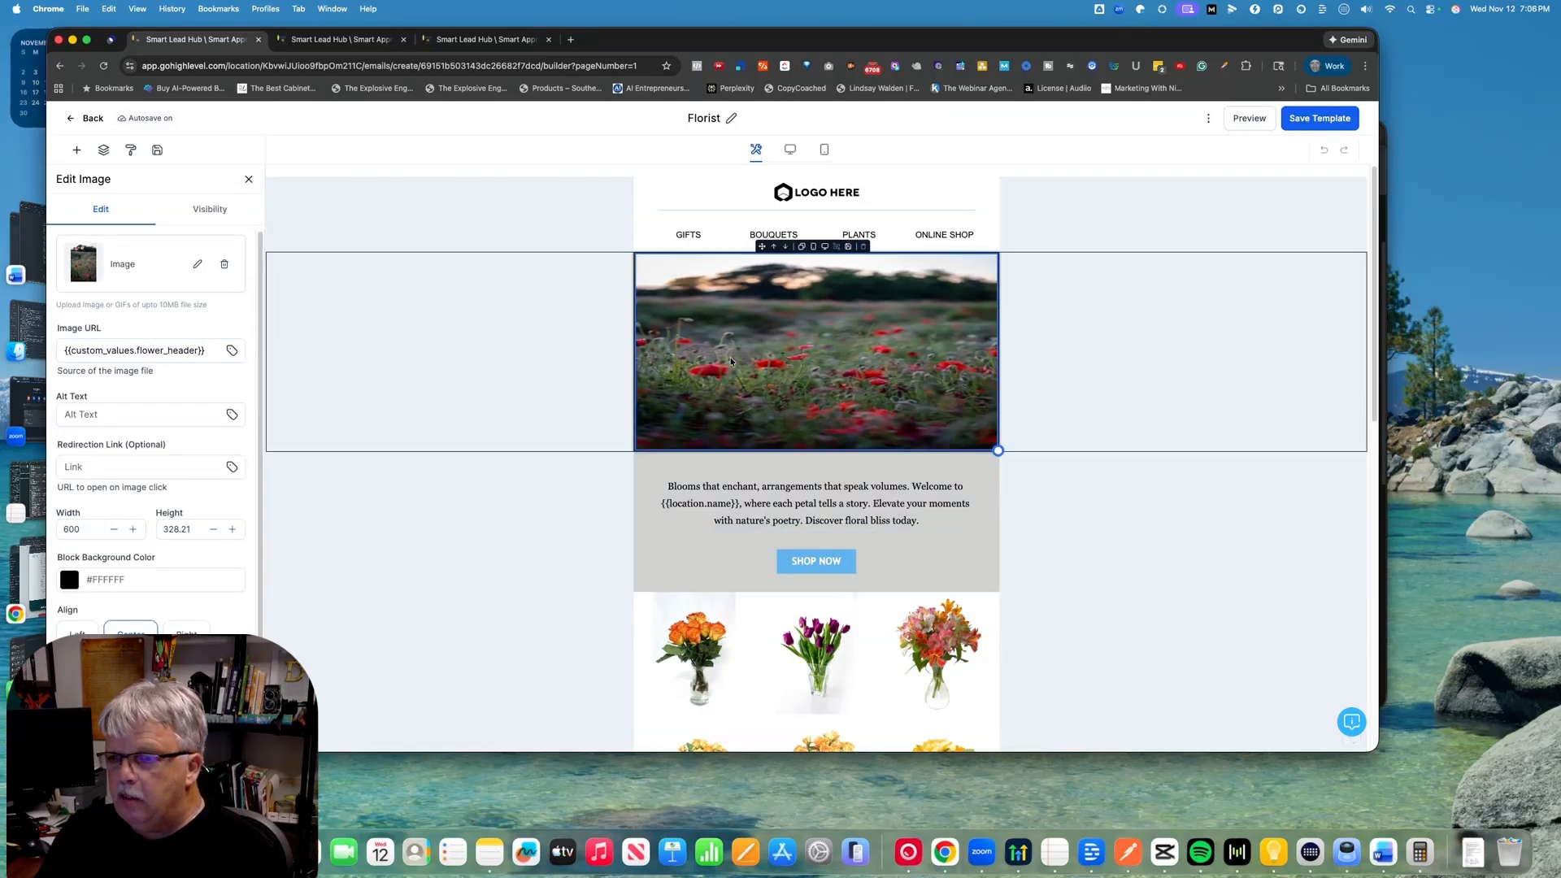
- Browse the custom values available for the header image's URL and open the Campaign Images folder
click(228, 352)
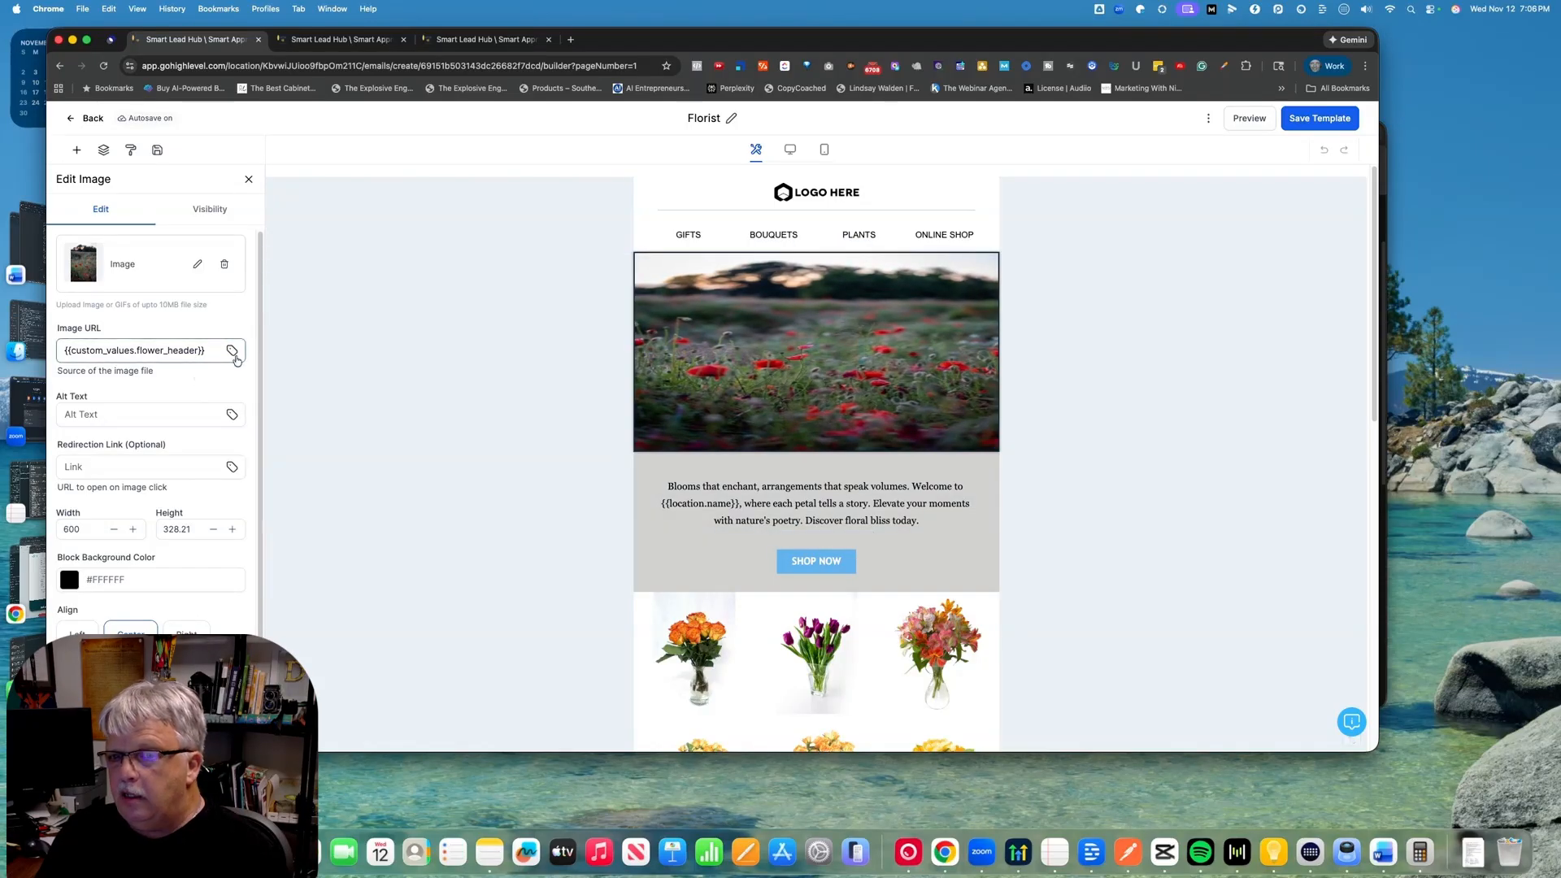
click(233, 352)
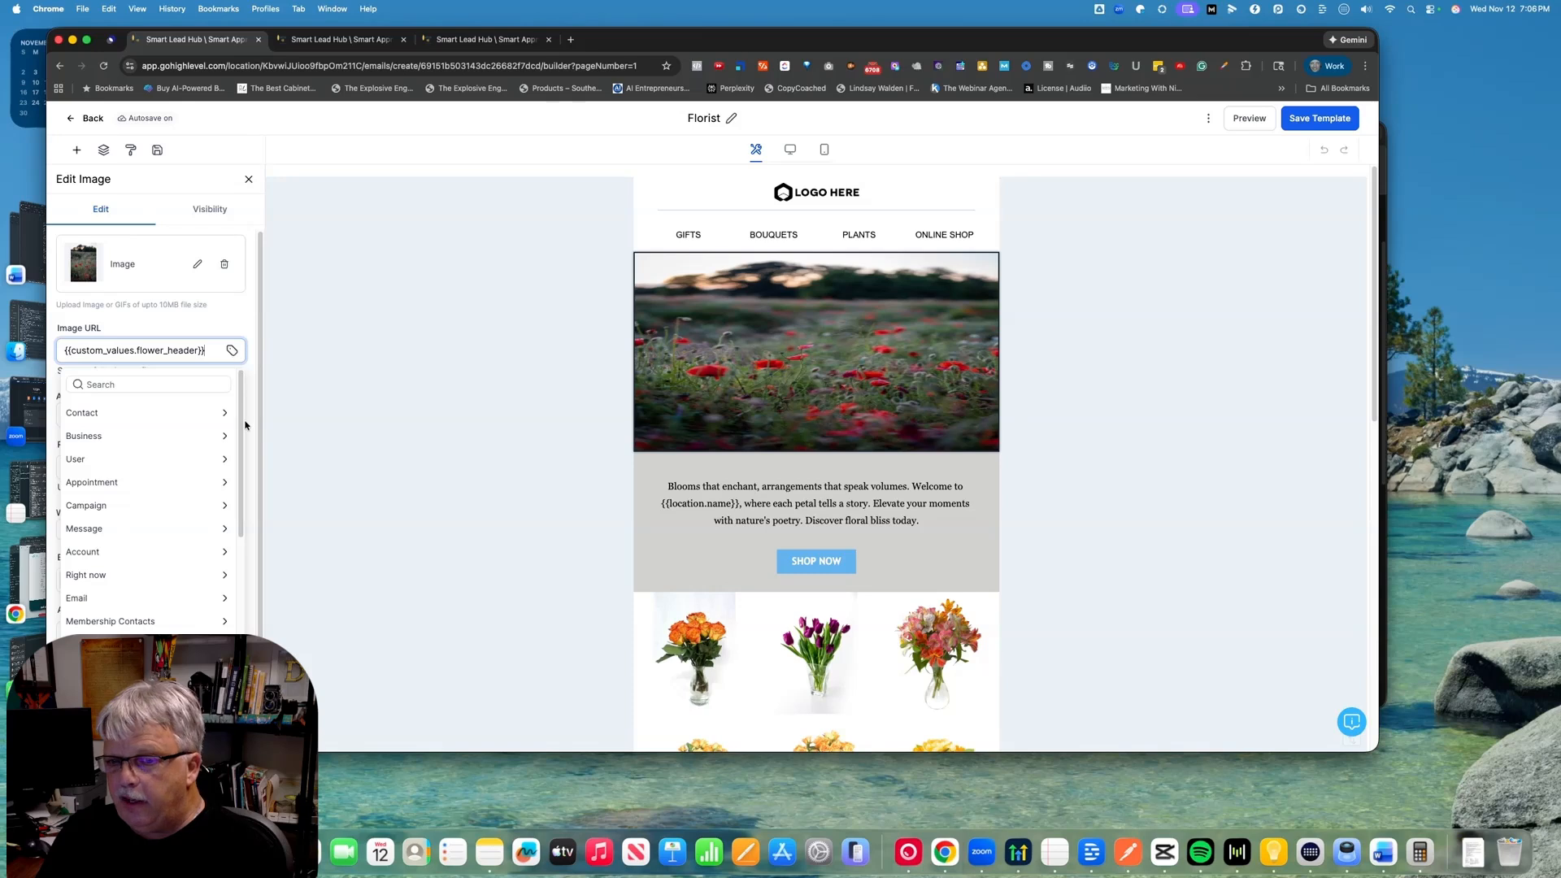
scroll(231, 558, down, 5)
scroll(231, 558, down, 1)
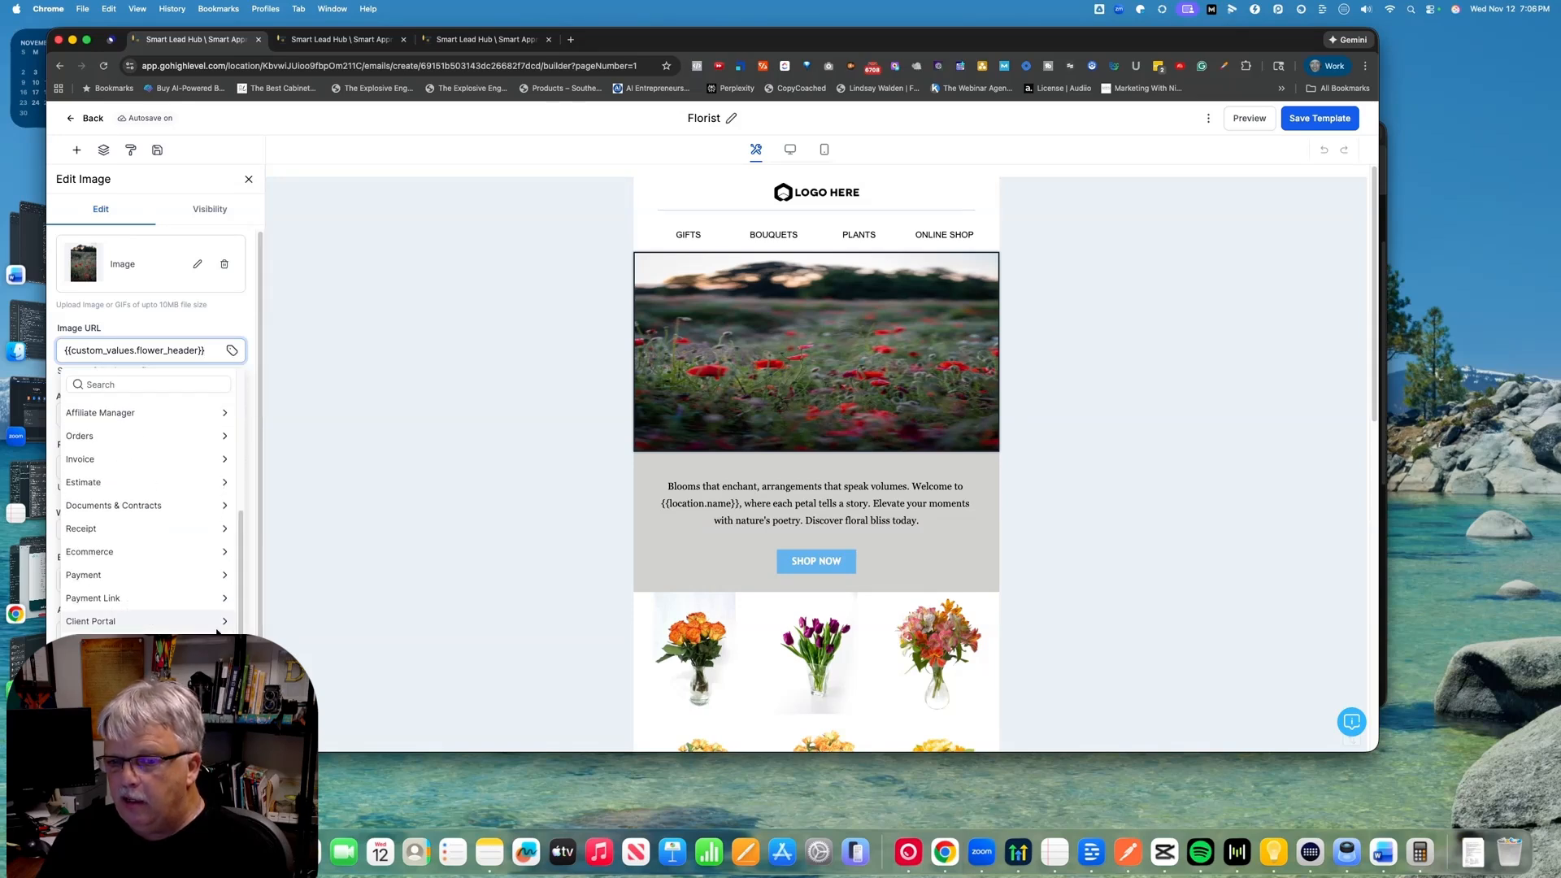
click(105, 619)
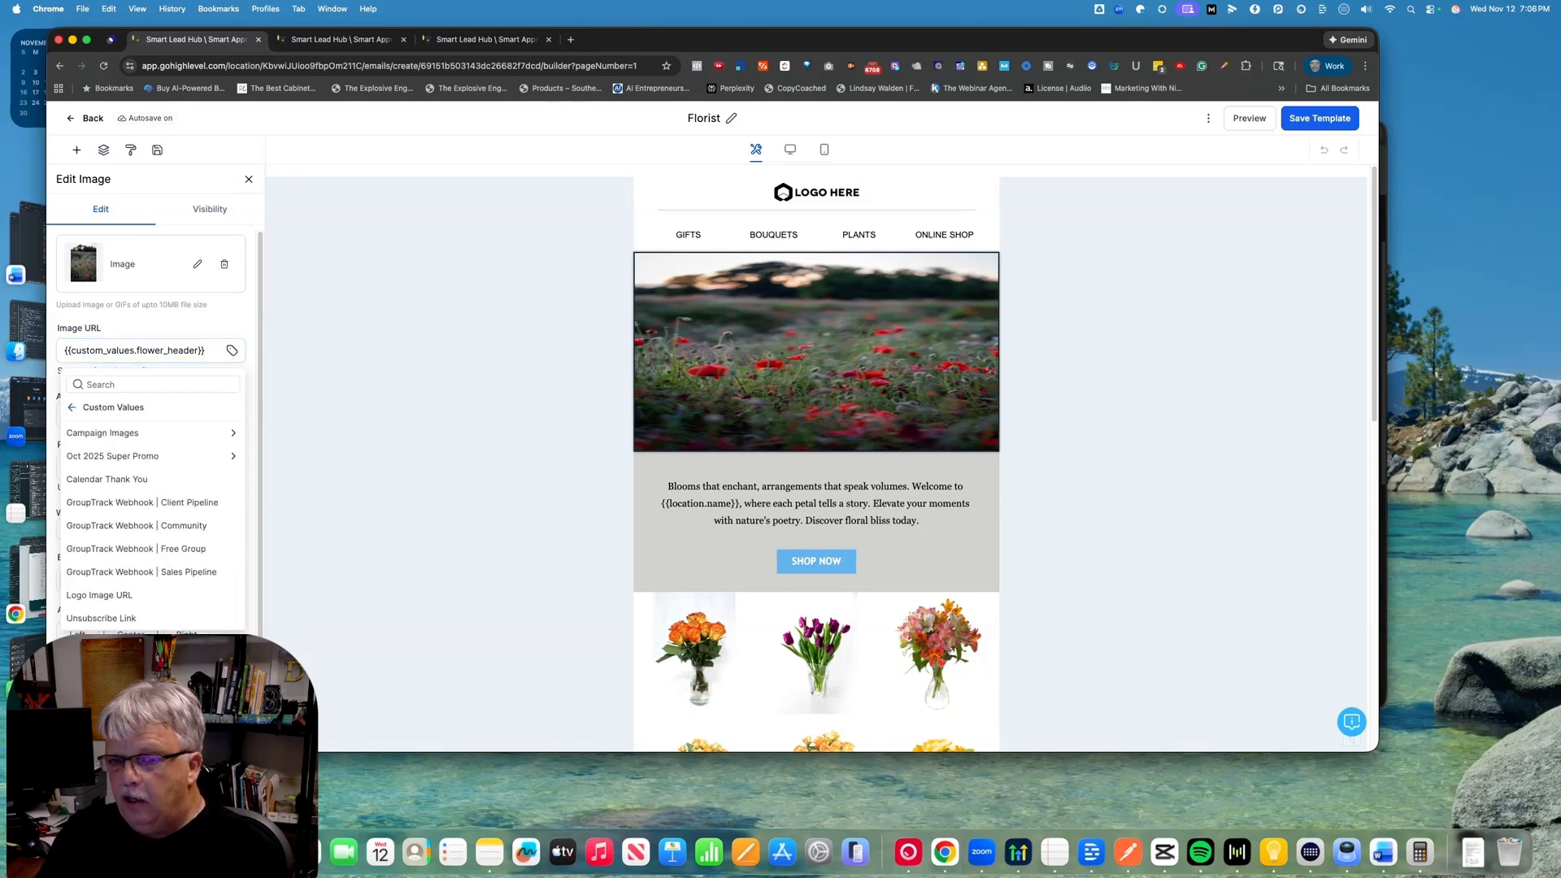
click(119, 436)
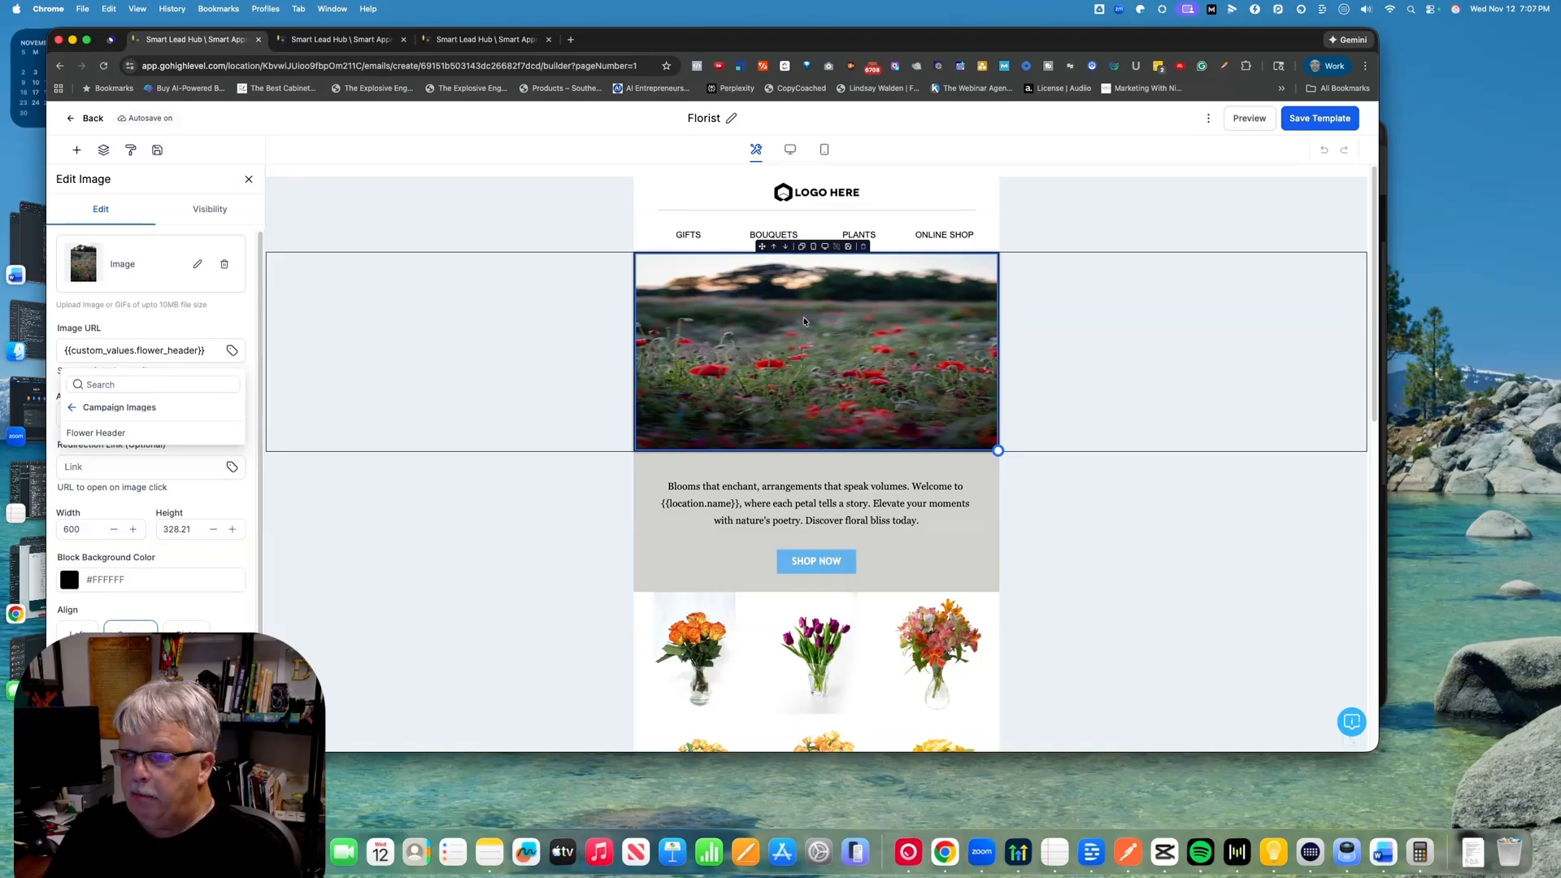
- Look over the Florist template down to the footer's location placeholders, and check the header image and its URL again
scroll(804, 364, down, 10)
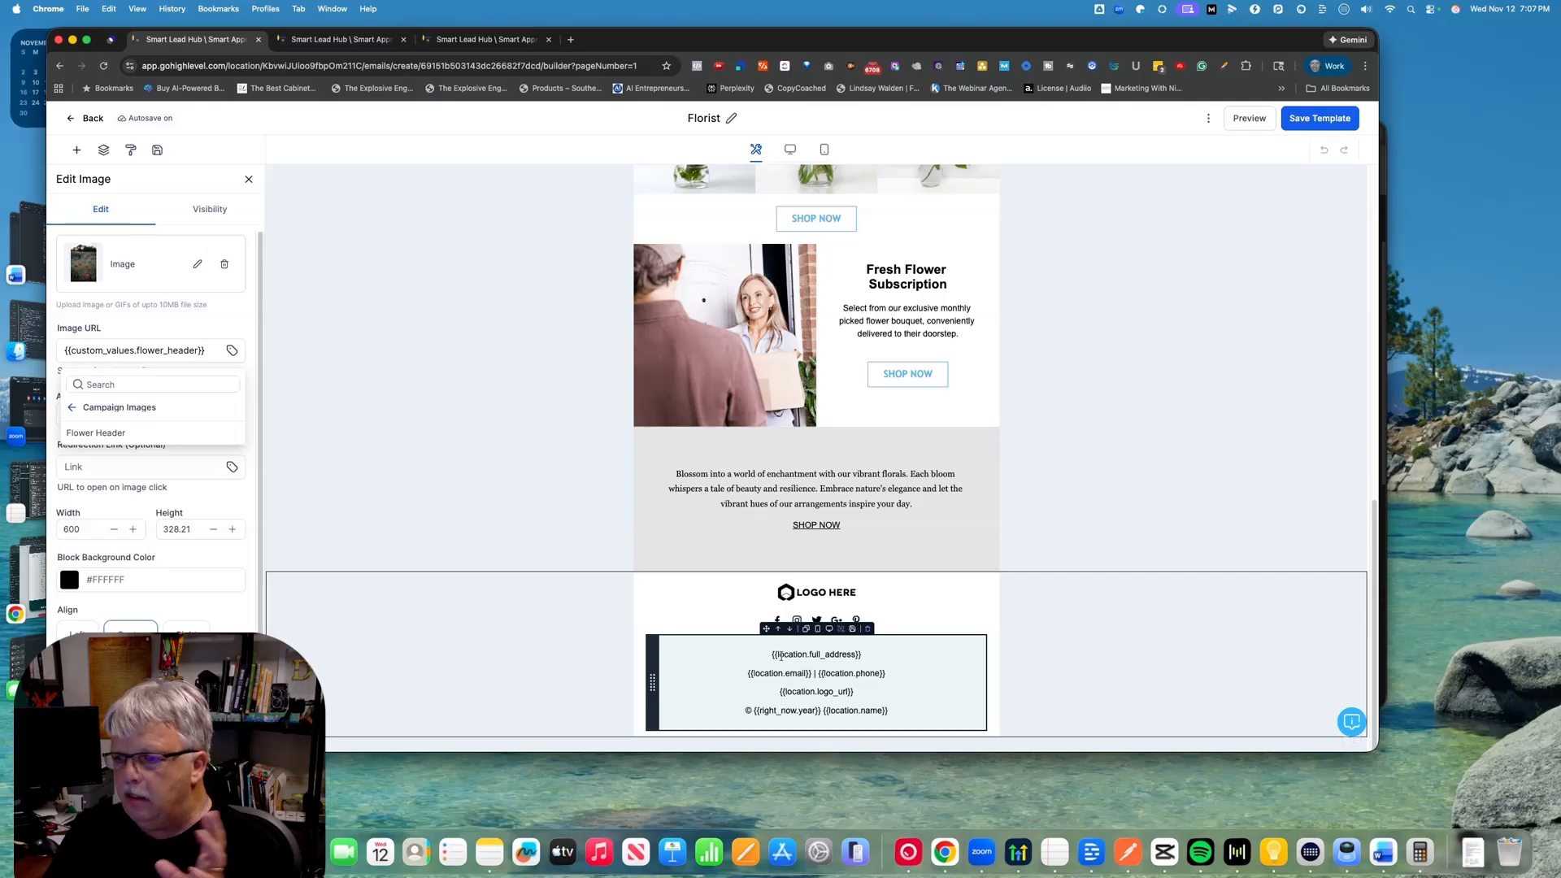
scroll(805, 488, up, 15)
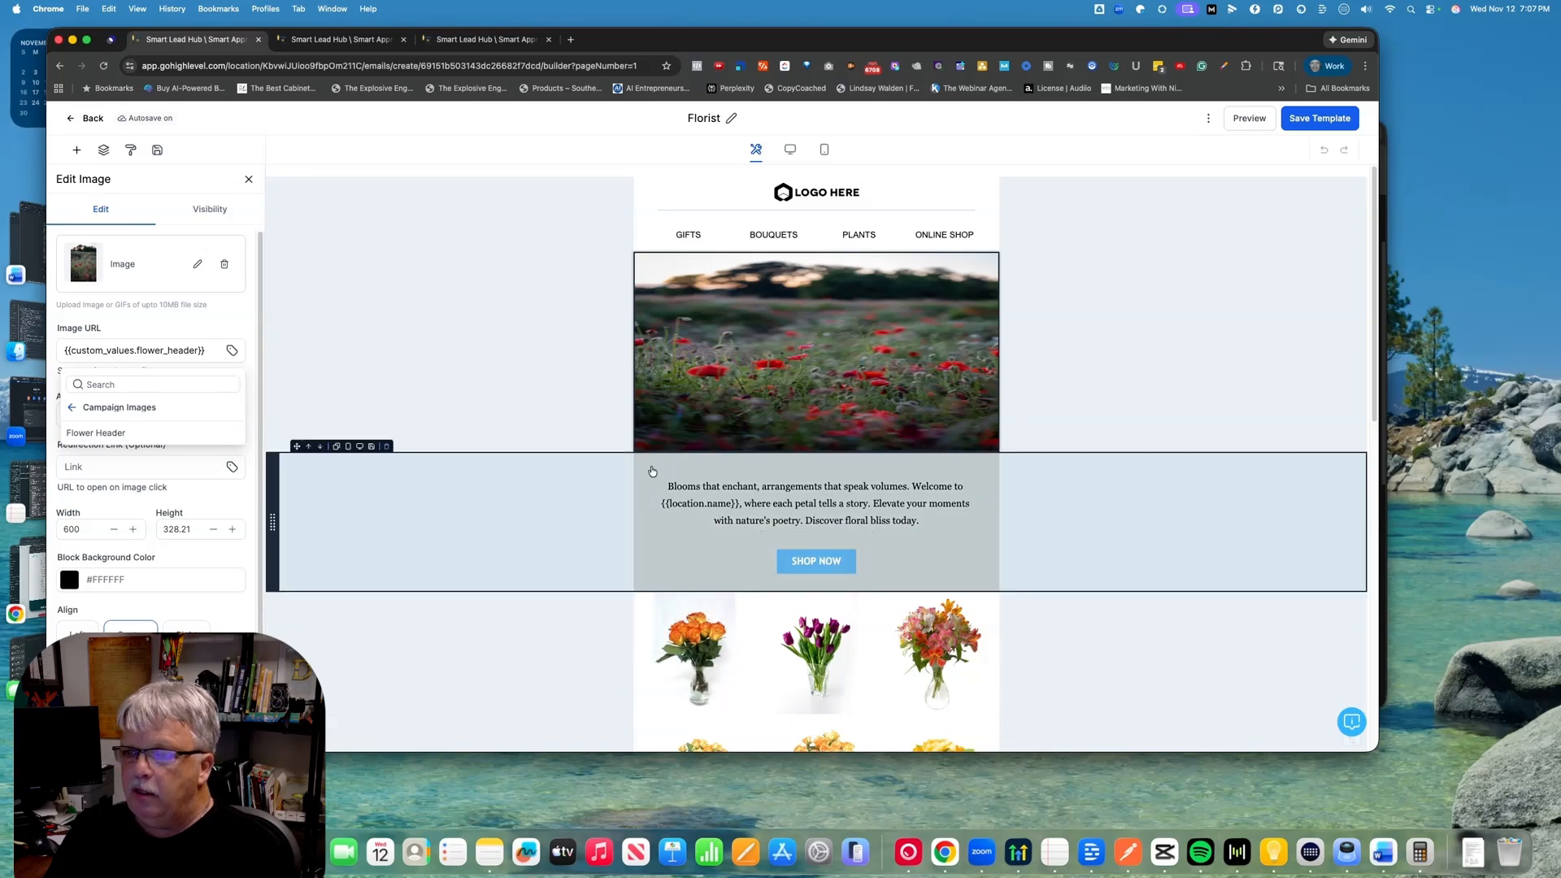
click(771, 376)
click(309, 340)
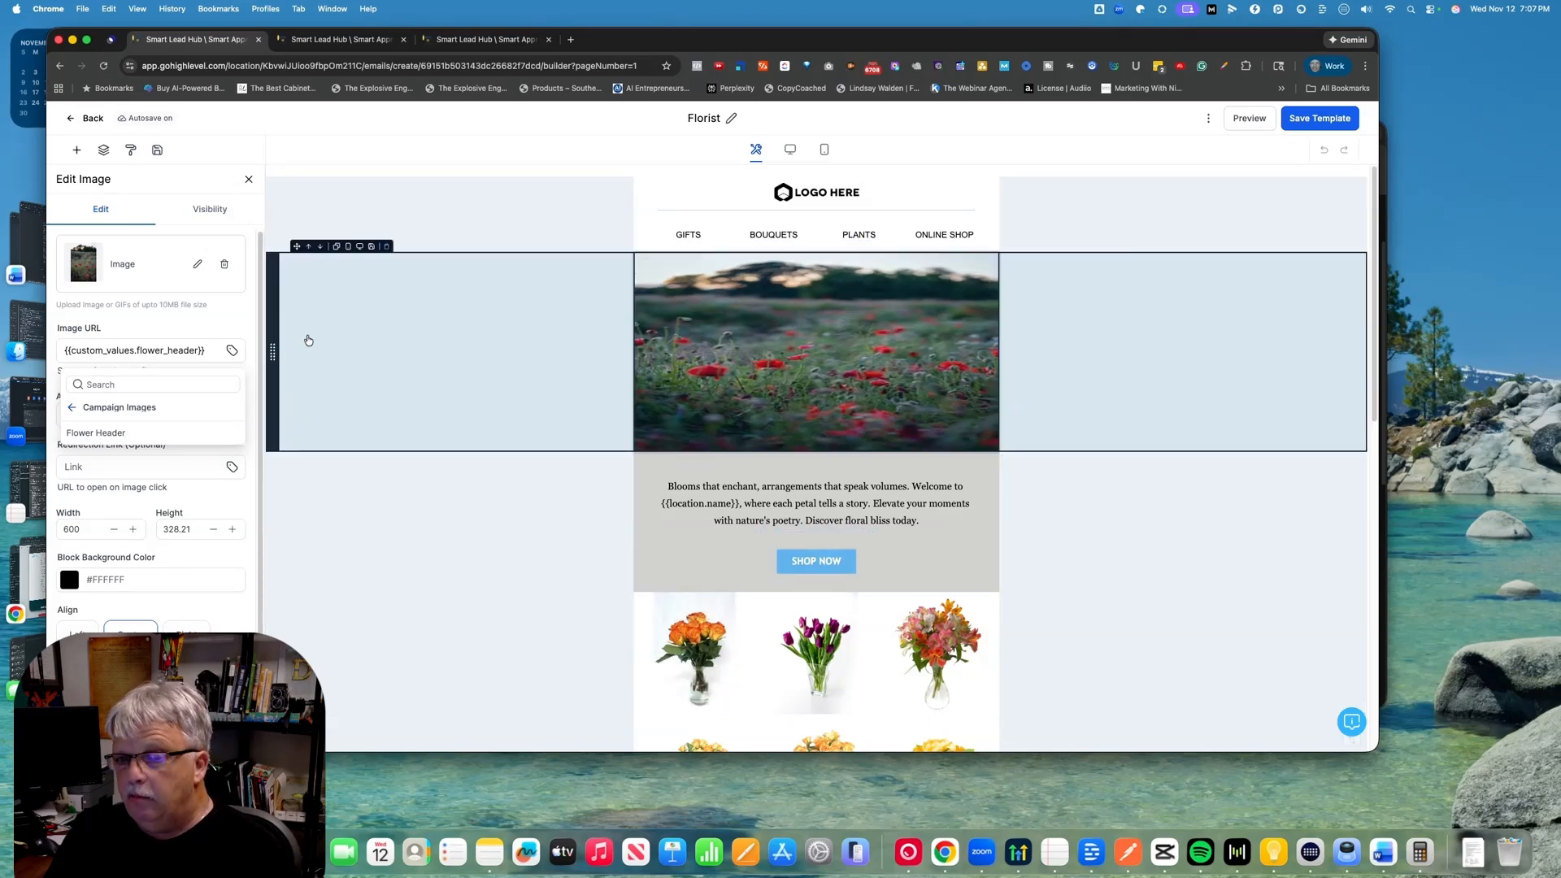
click(204, 353)
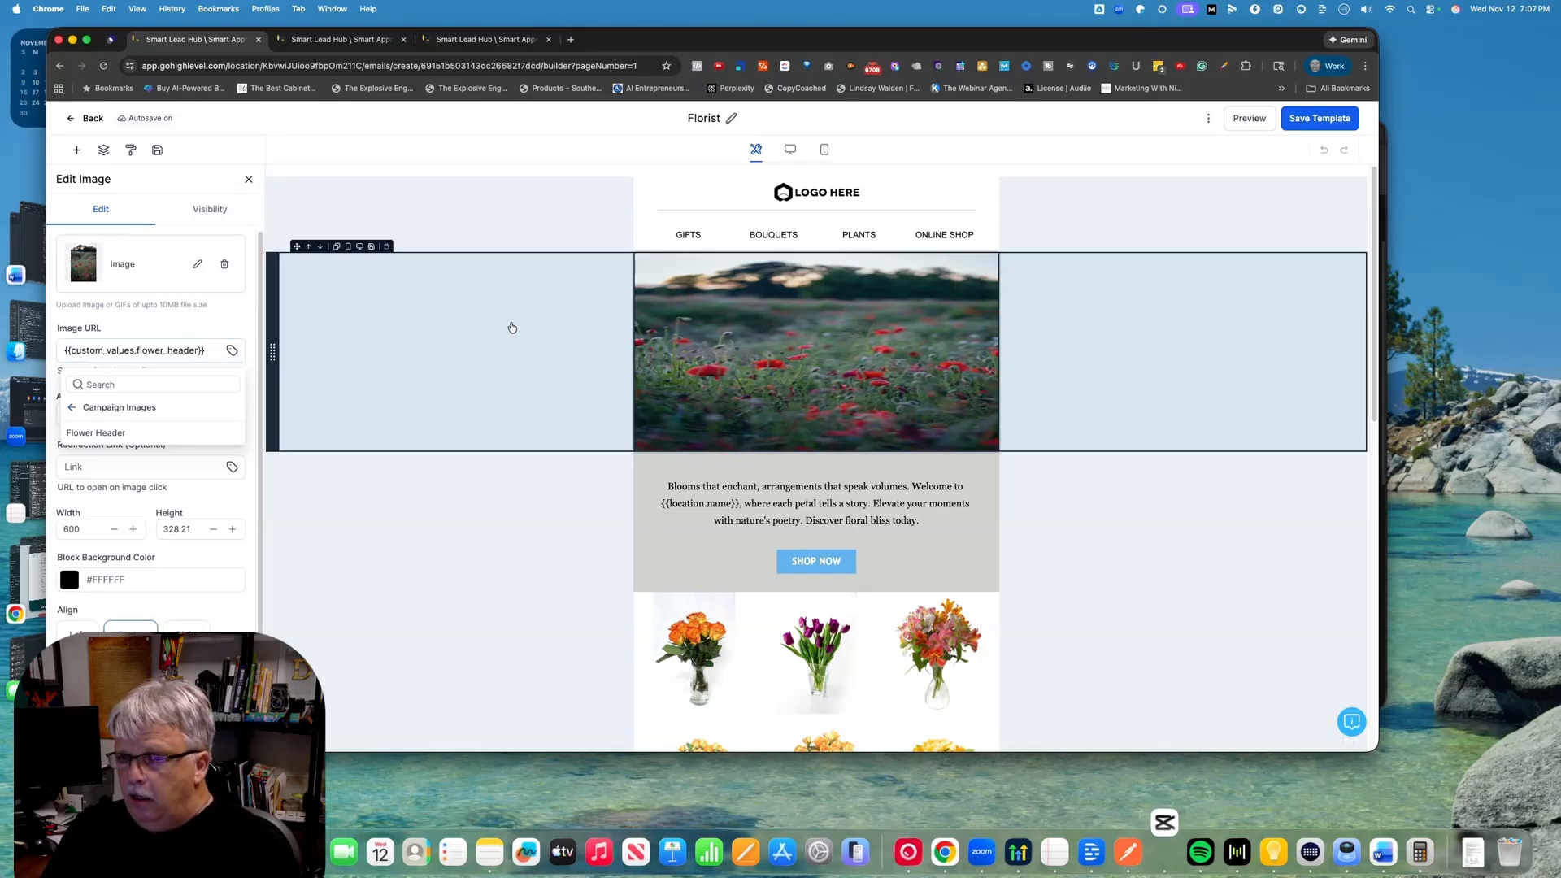
click(696, 326)
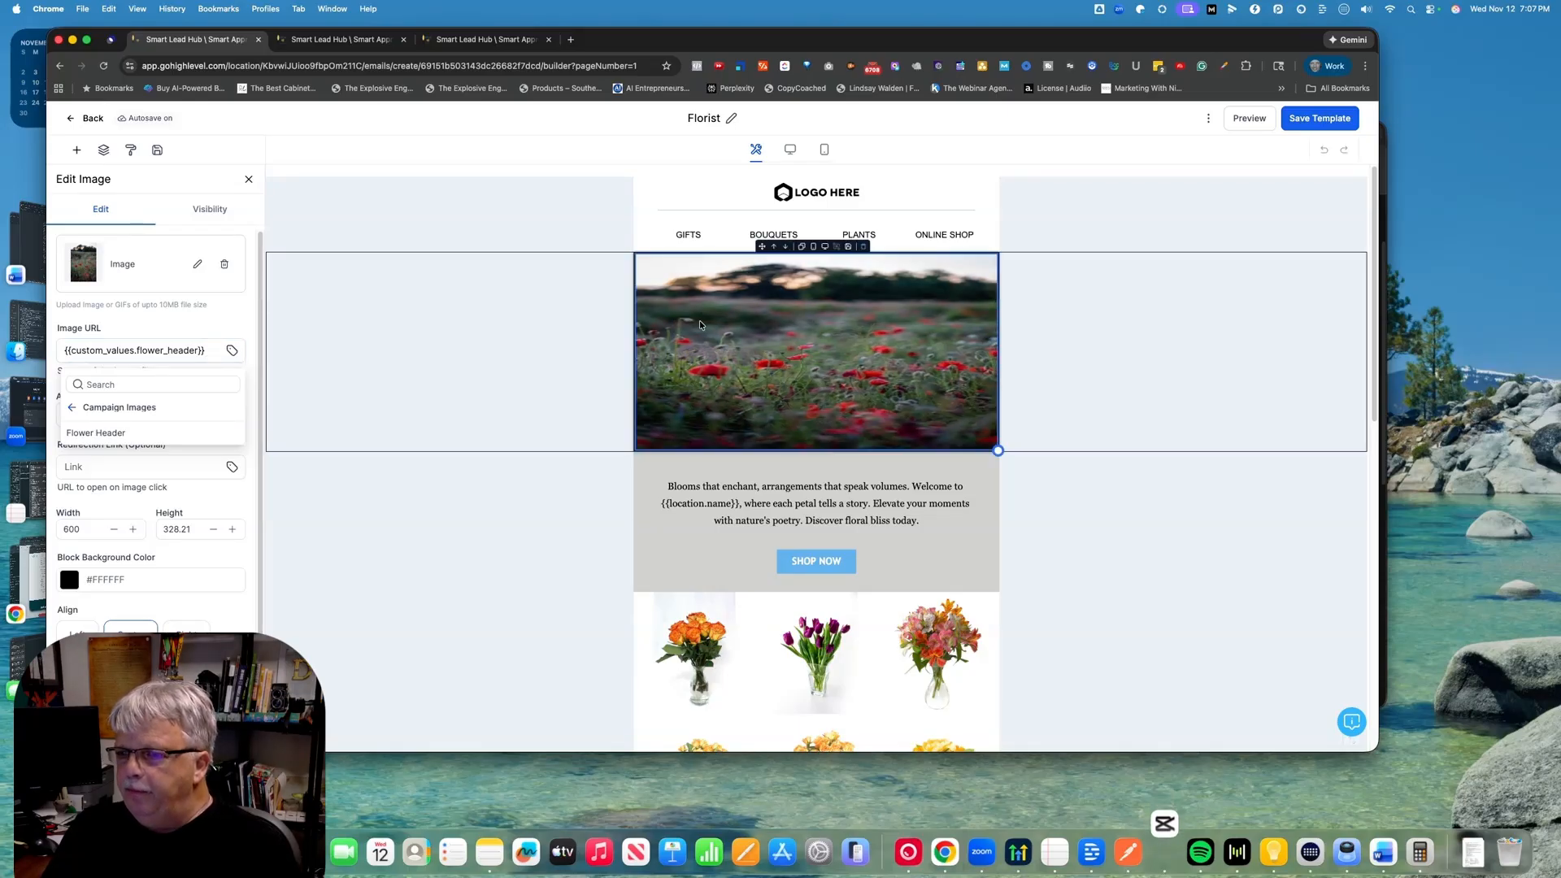